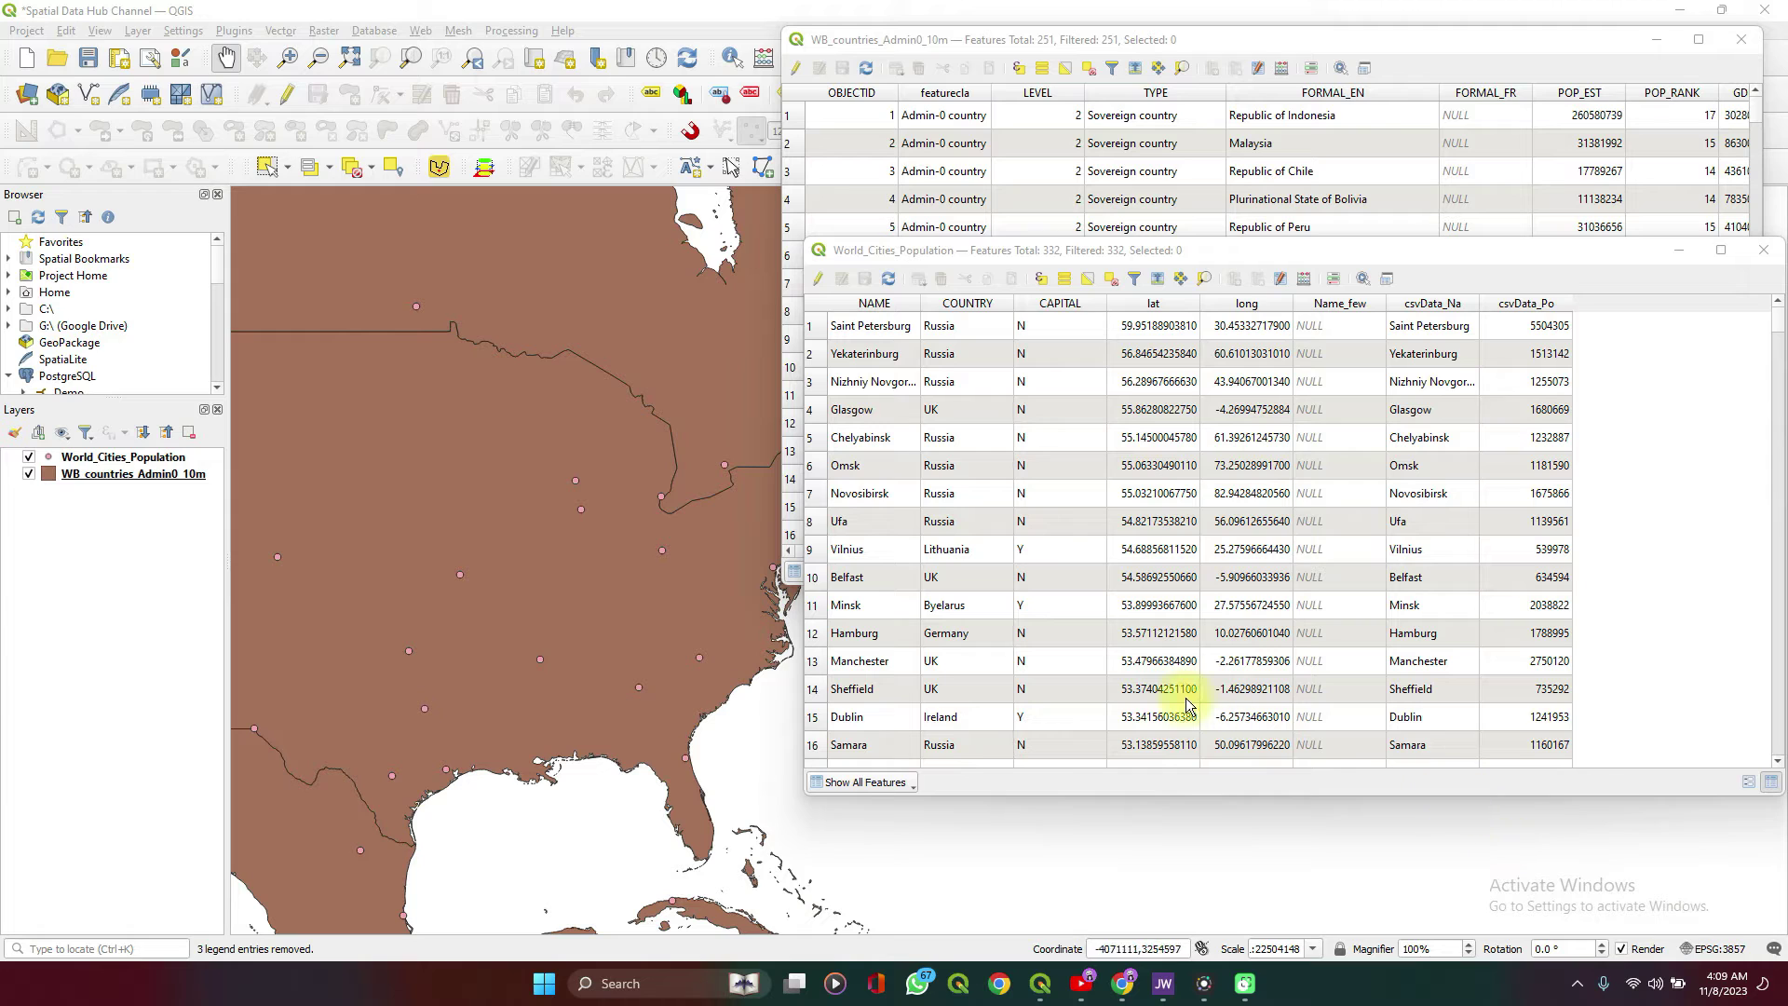
Pan and zoom the world map around Texas and Mexico
click(758, 552)
drag(759, 552, 759, 549)
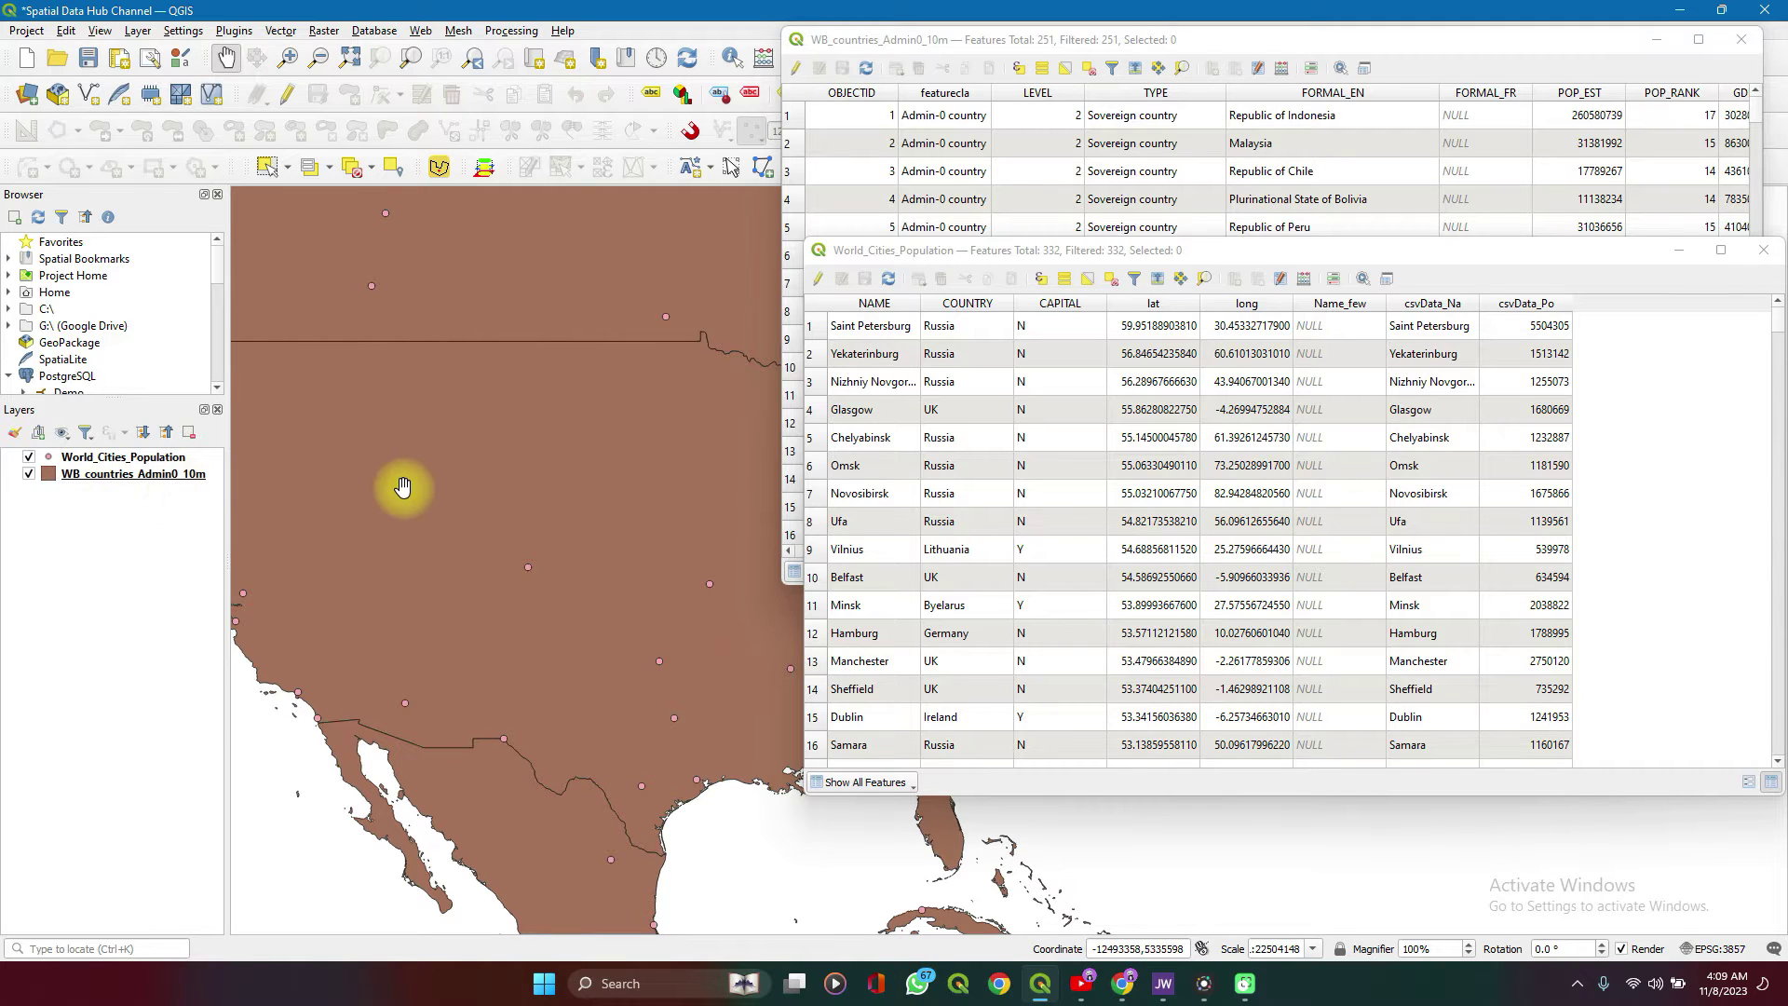
scroll(400, 486, down, 3)
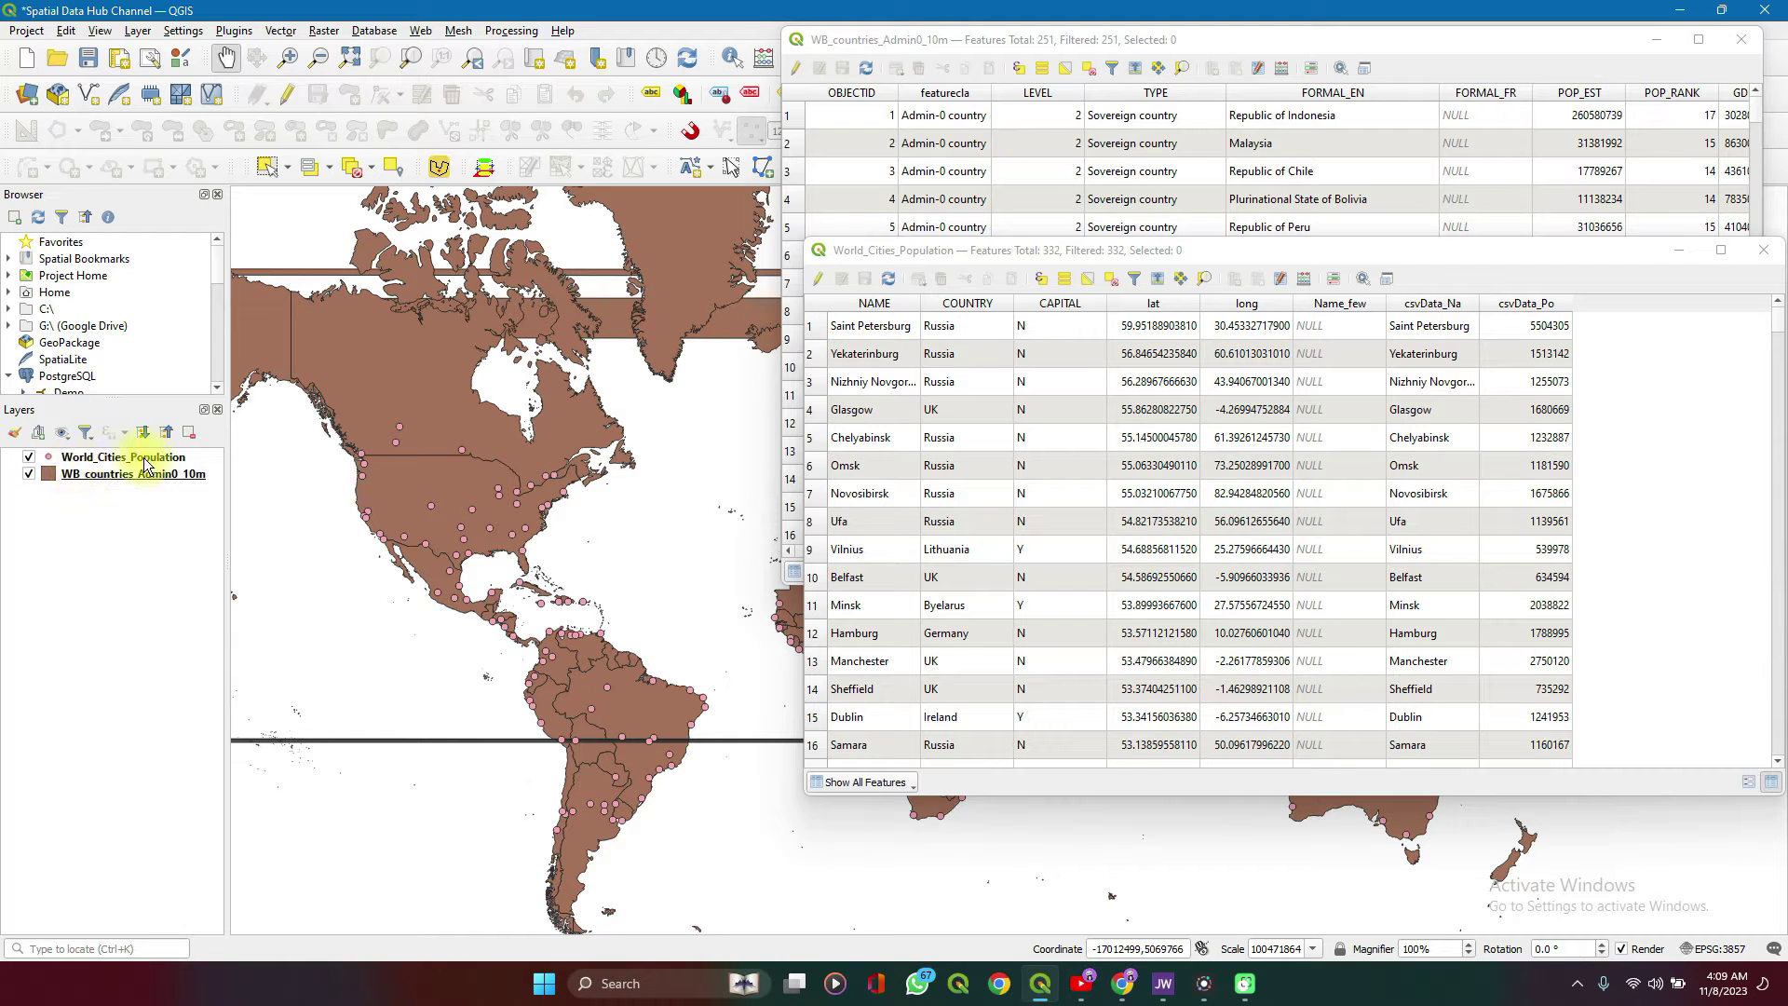
scroll(505, 524, up, 2)
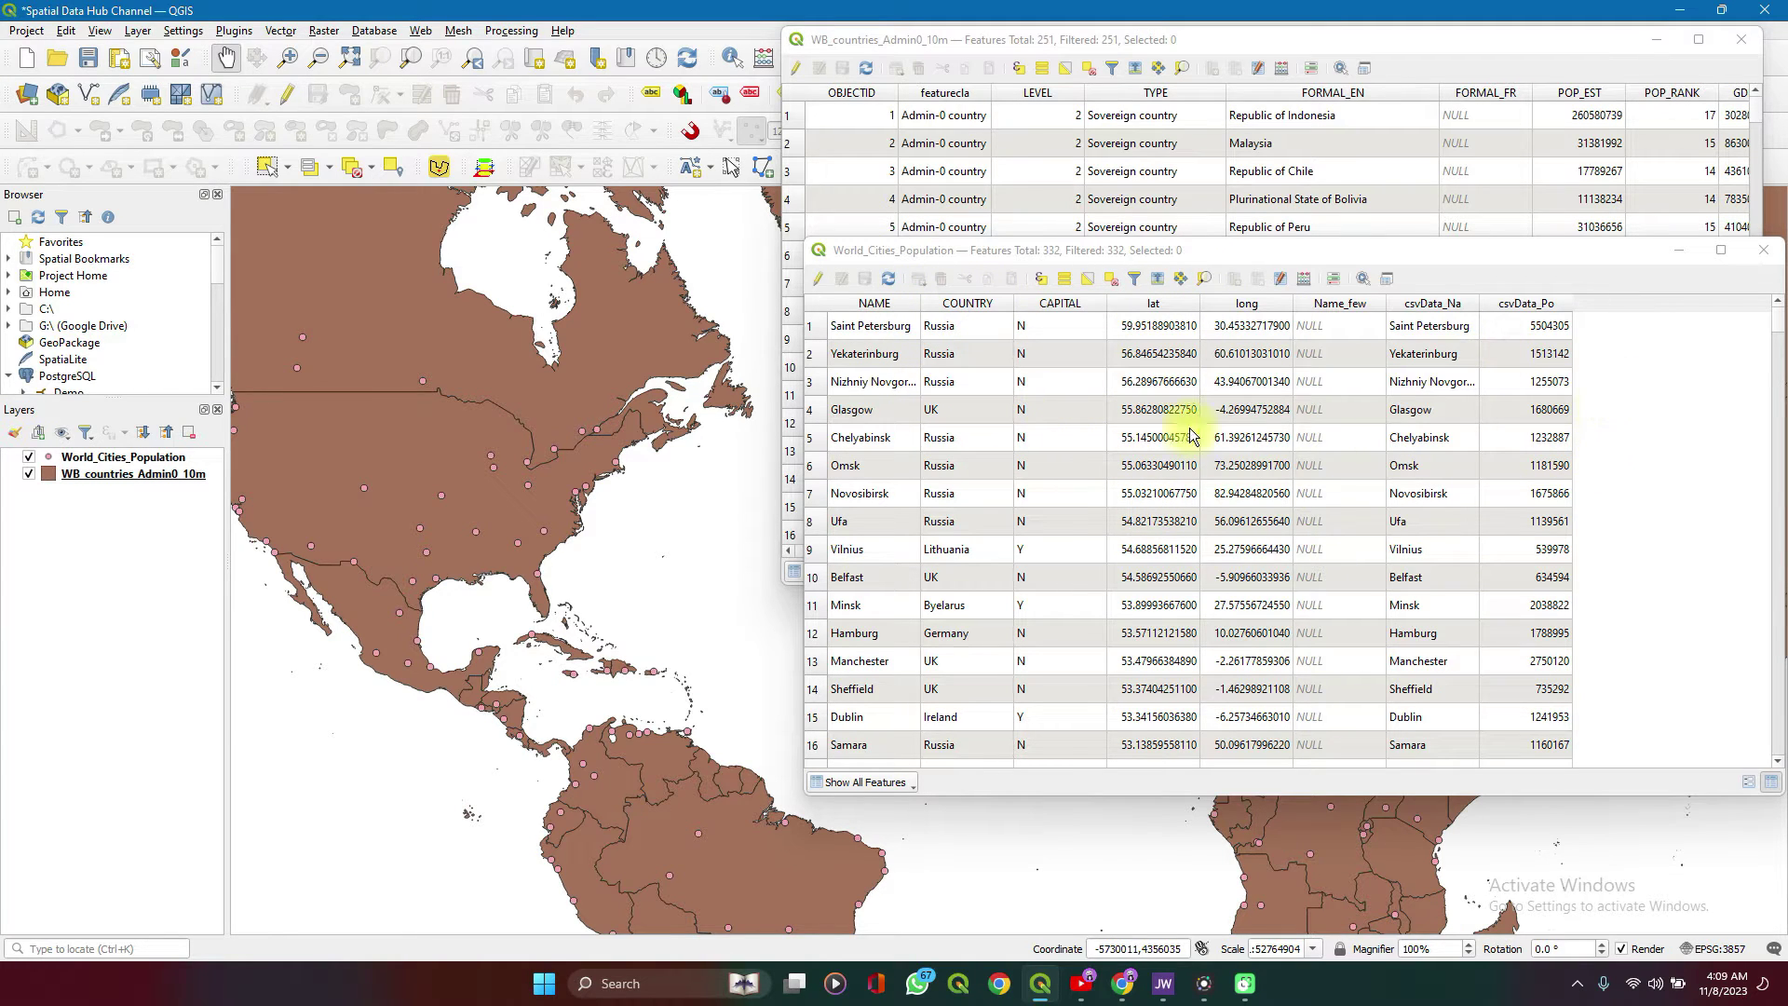
Scroll through the WB_countries and World_Cities_Population tables, then minimize both
click(1429, 48)
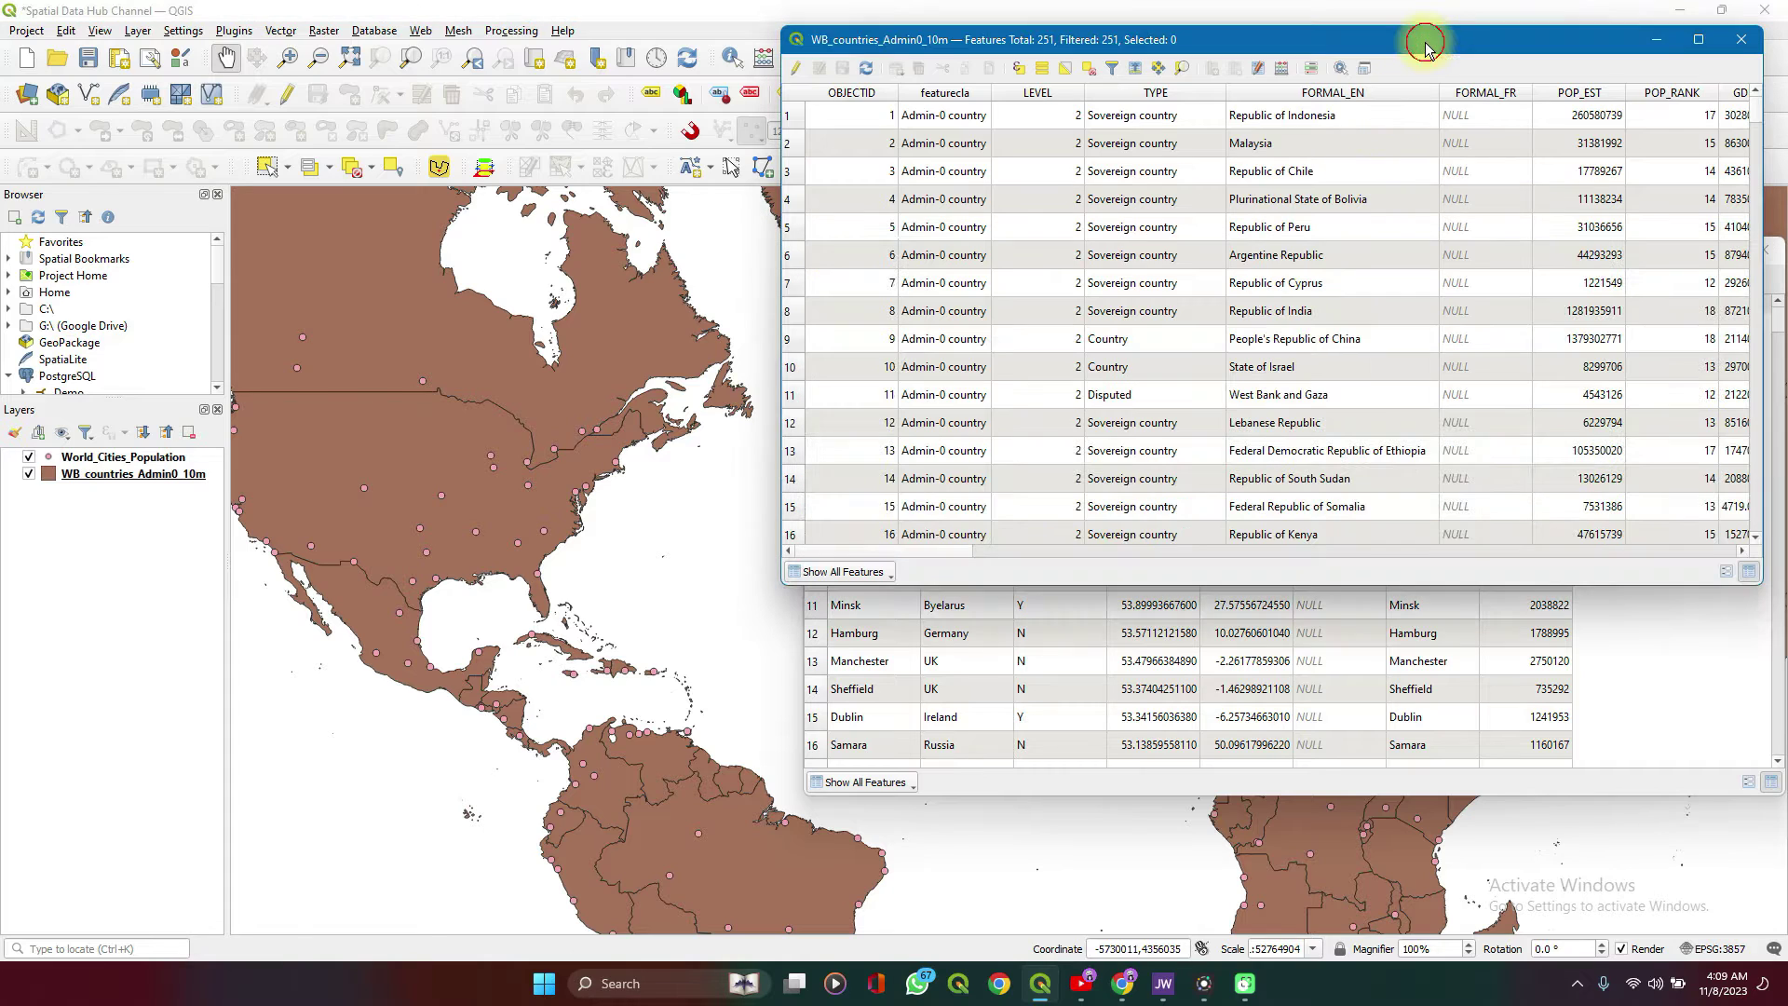
scroll(1425, 216, right, 10)
scroll(1424, 220, right, 10)
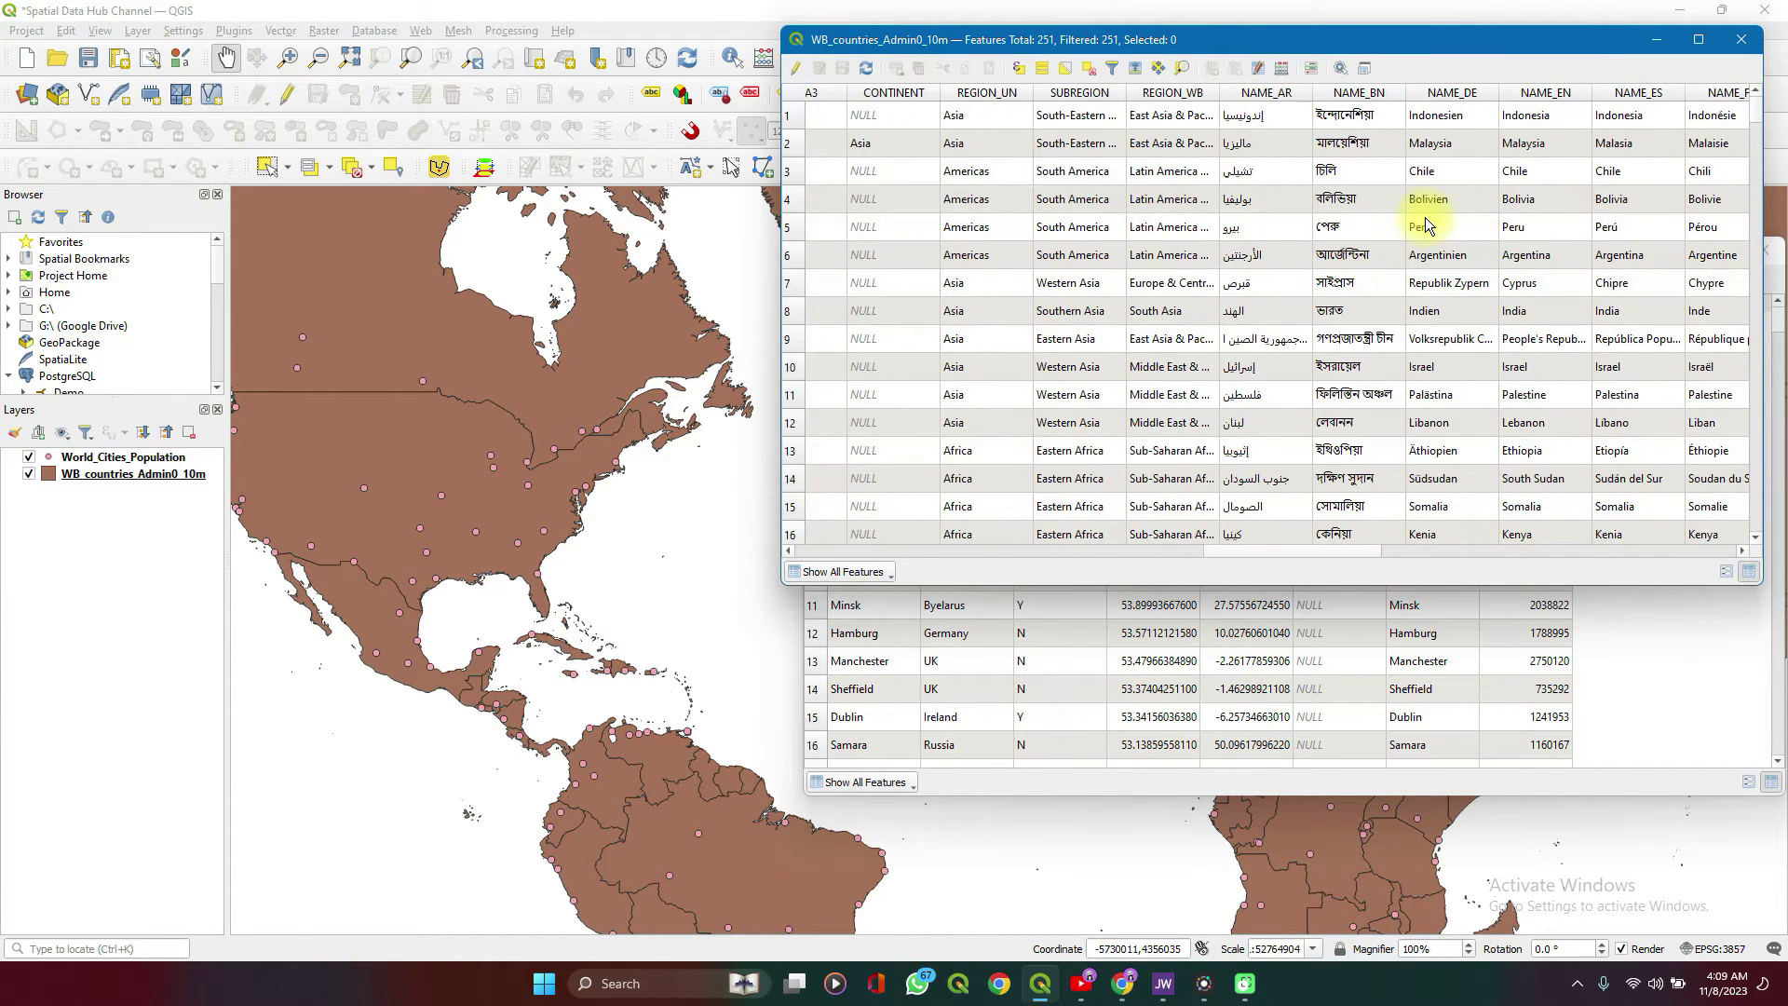
click(1713, 713)
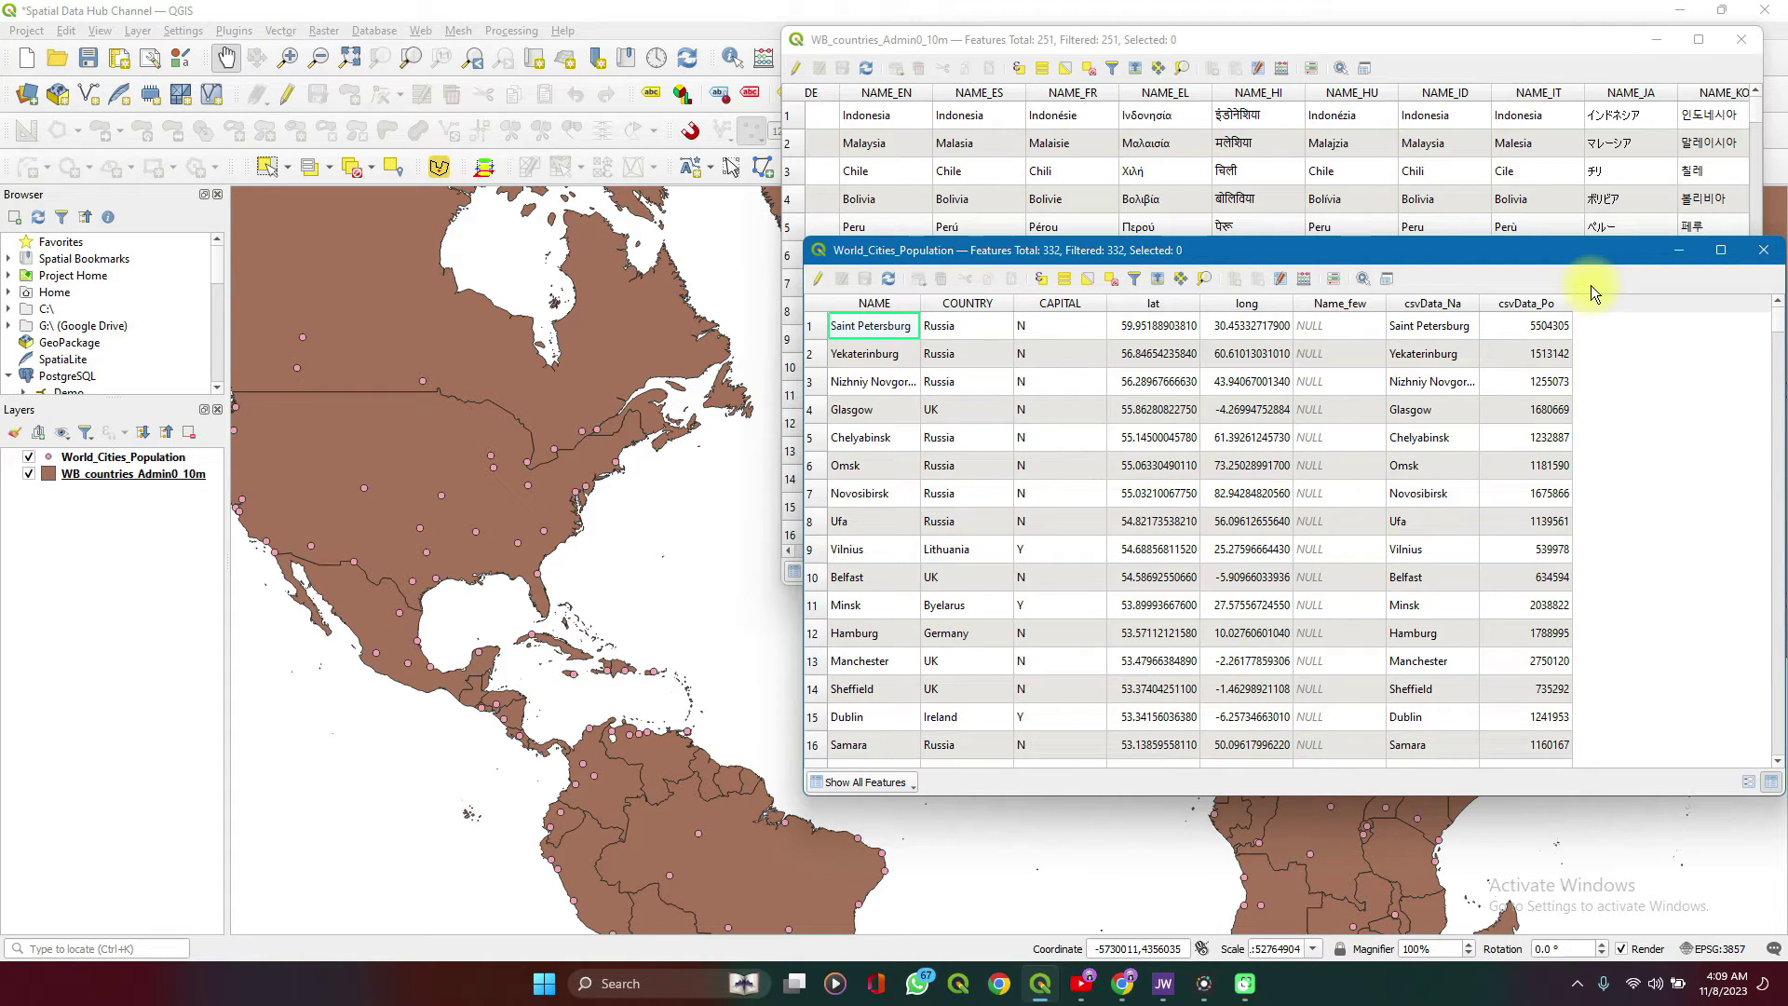
click(1678, 251)
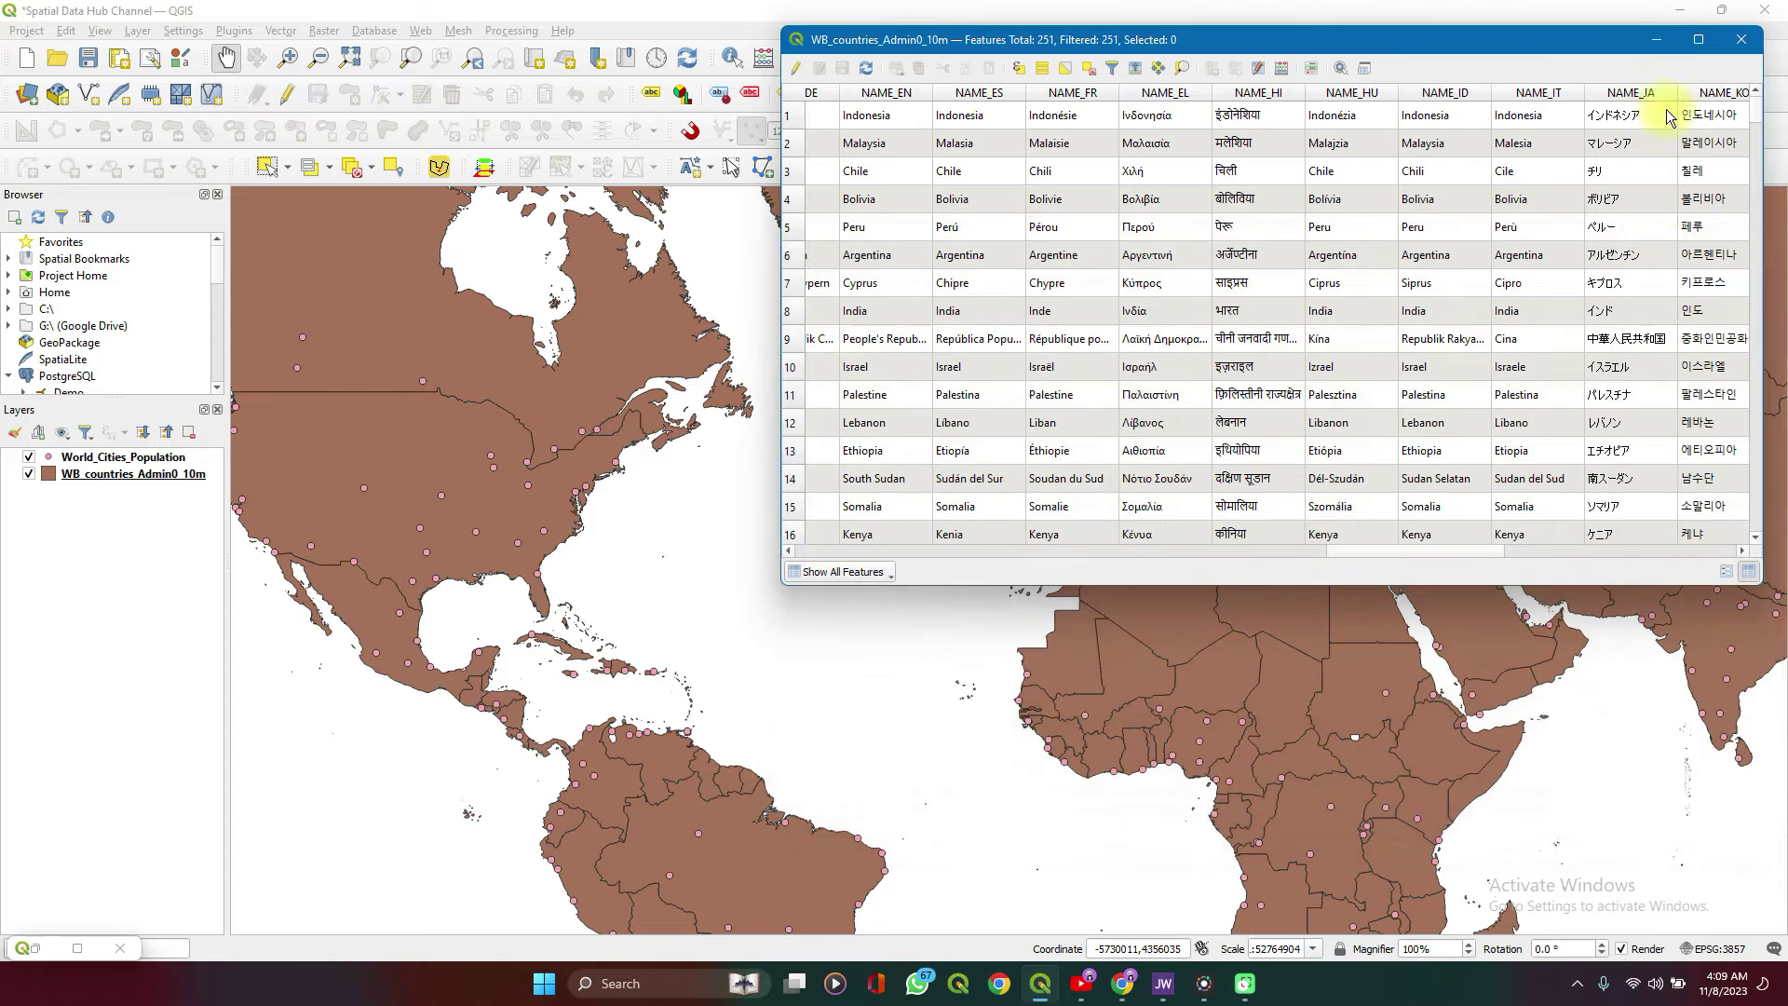
click(1673, 41)
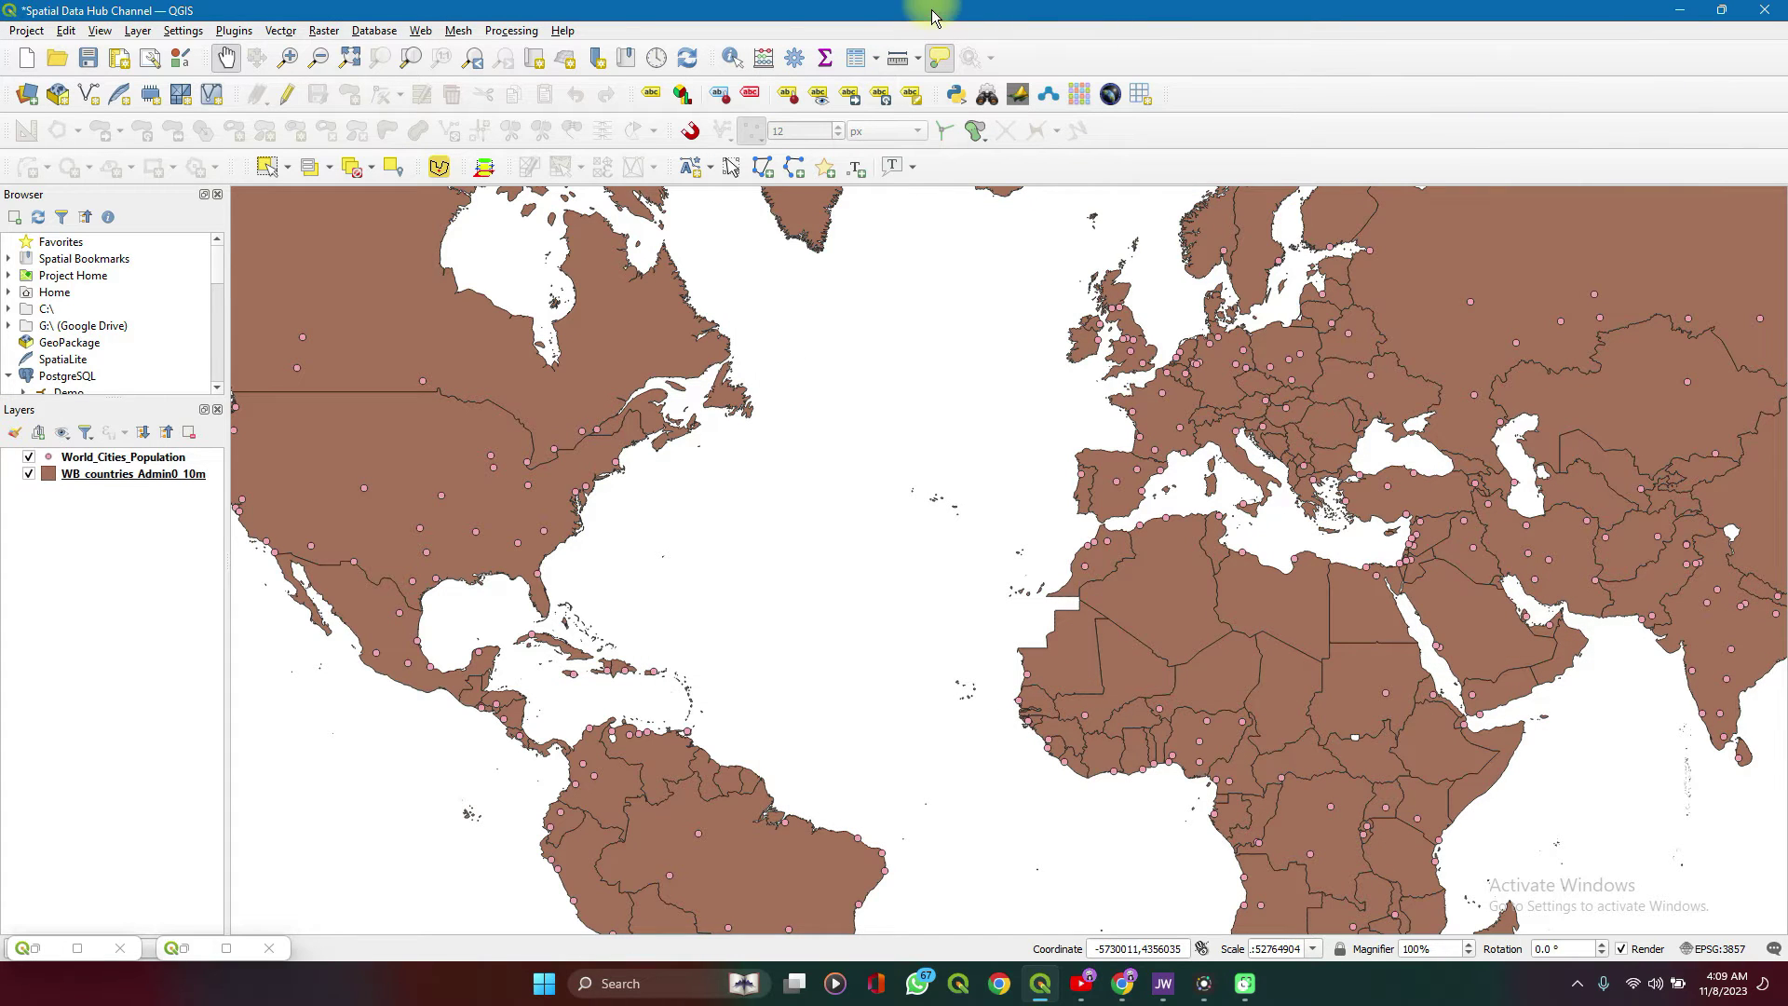
Open the Processing Toolbox, search 'joins', then clear the search
click(513, 33)
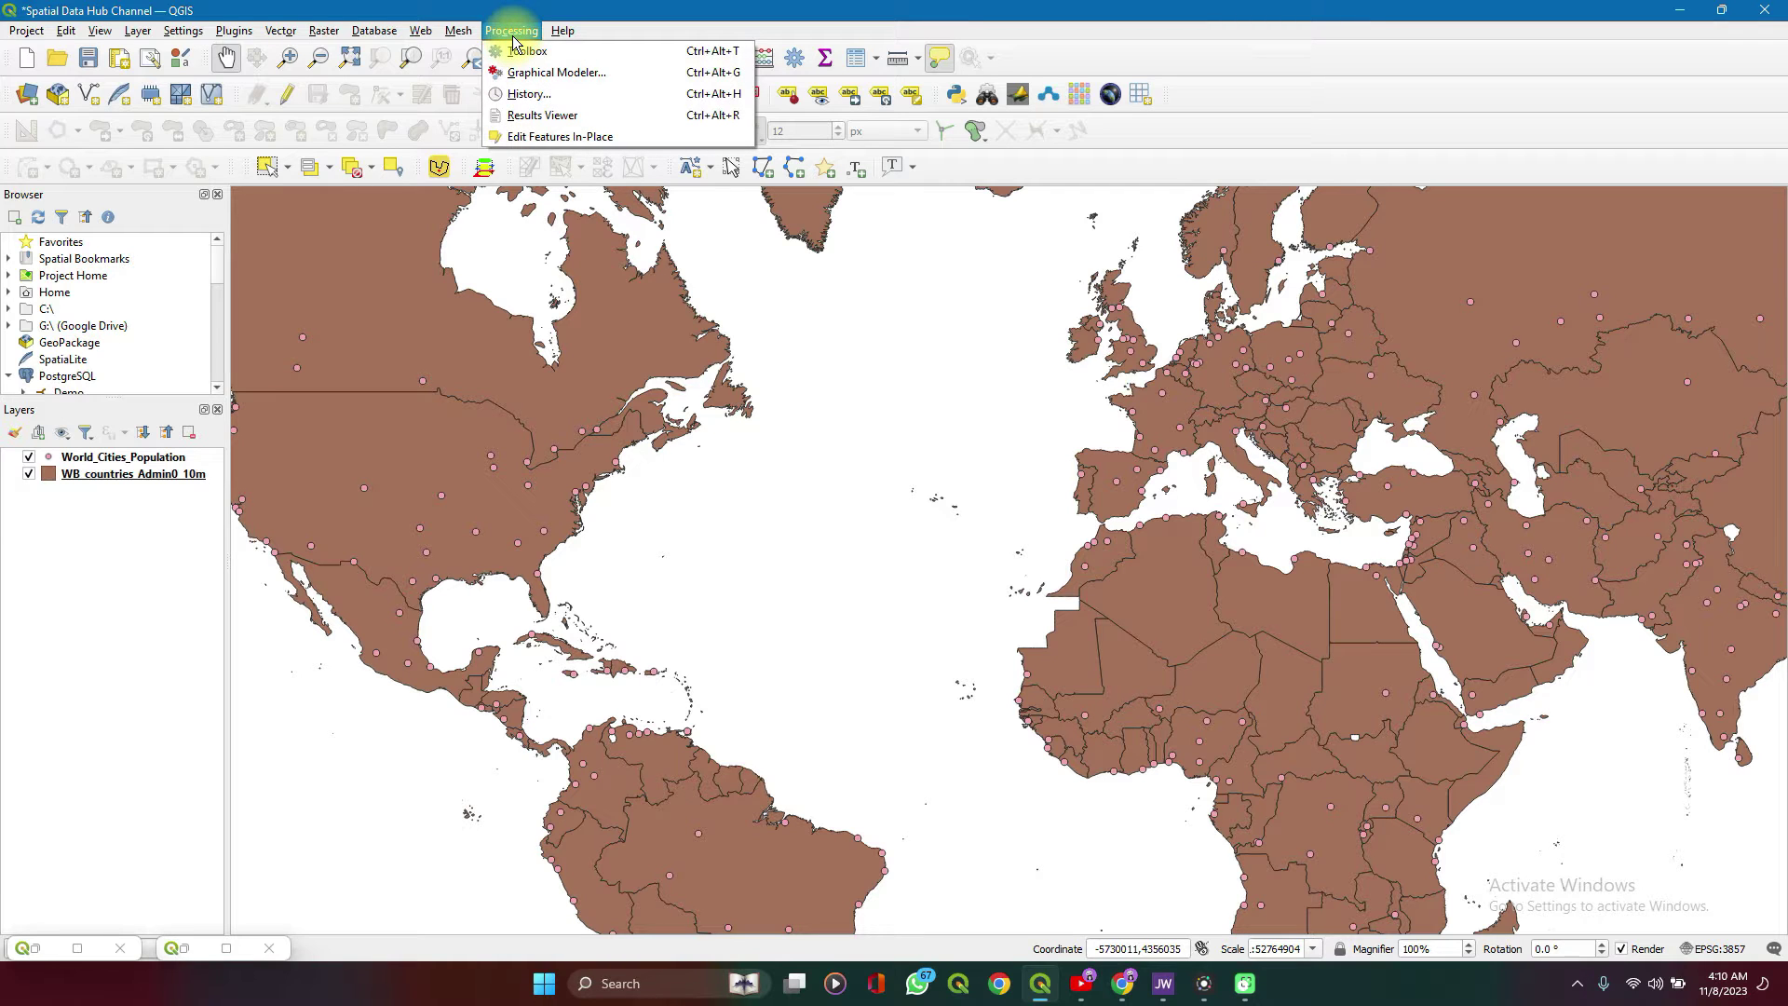
click(518, 54)
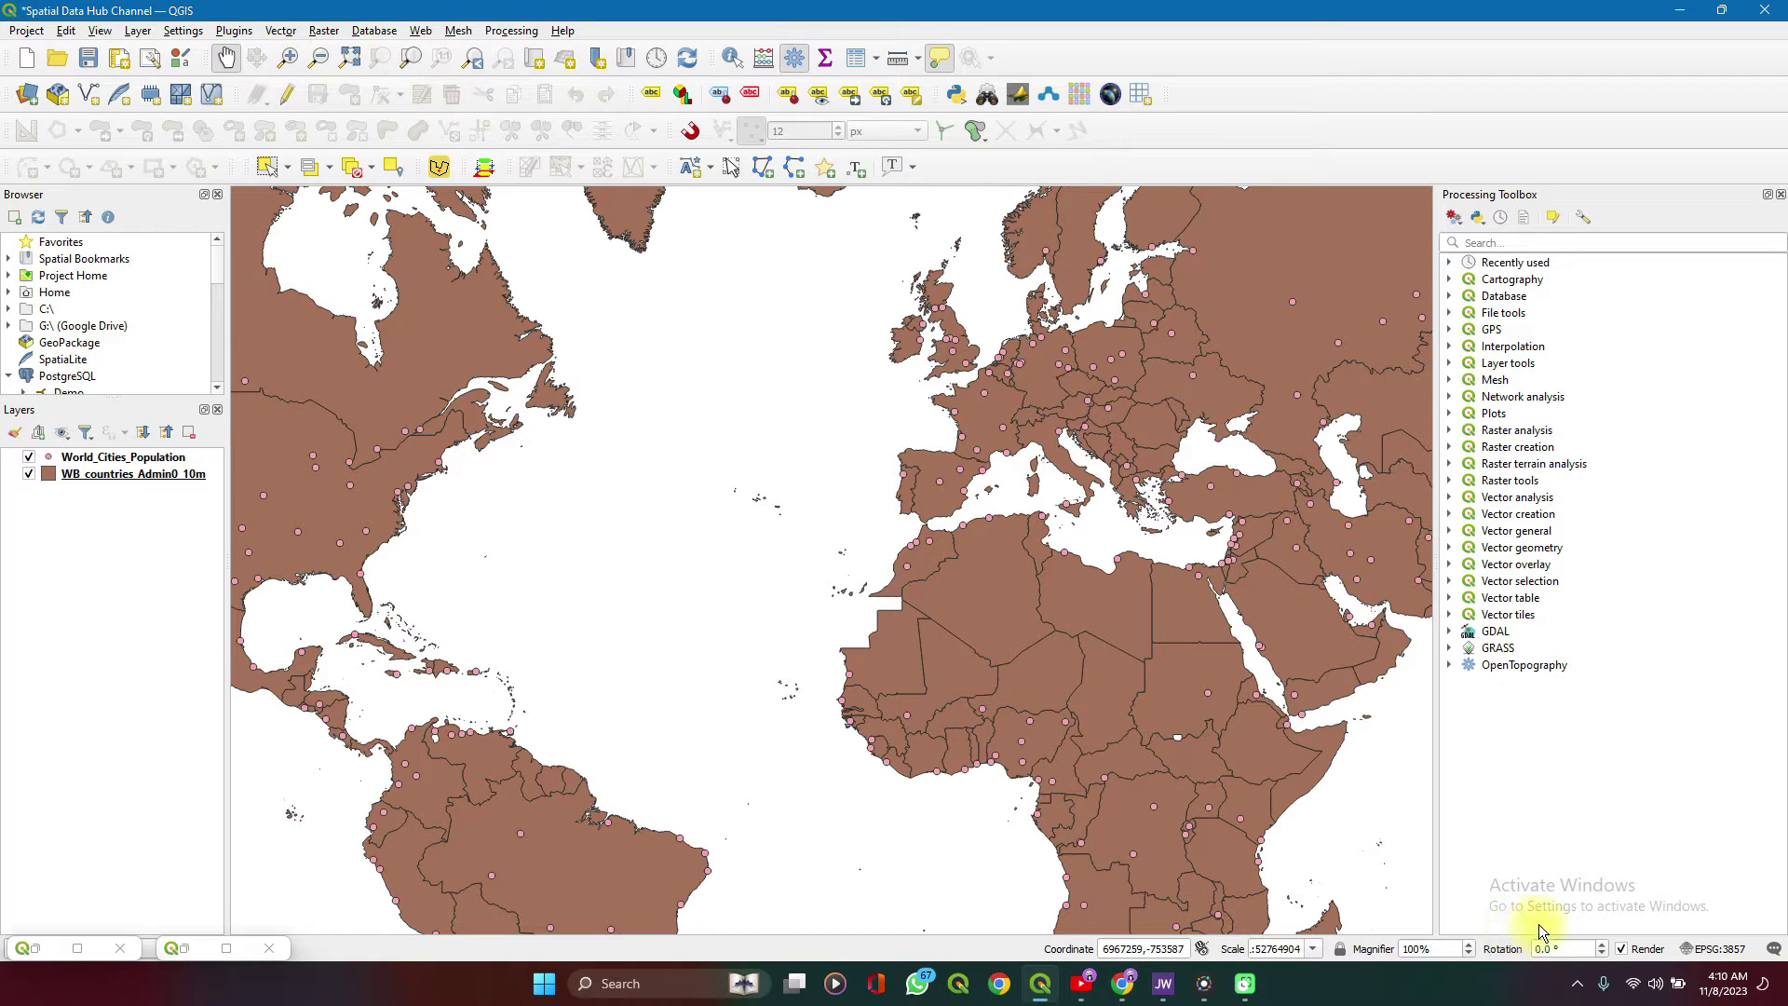
click(1538, 924)
click(1490, 246)
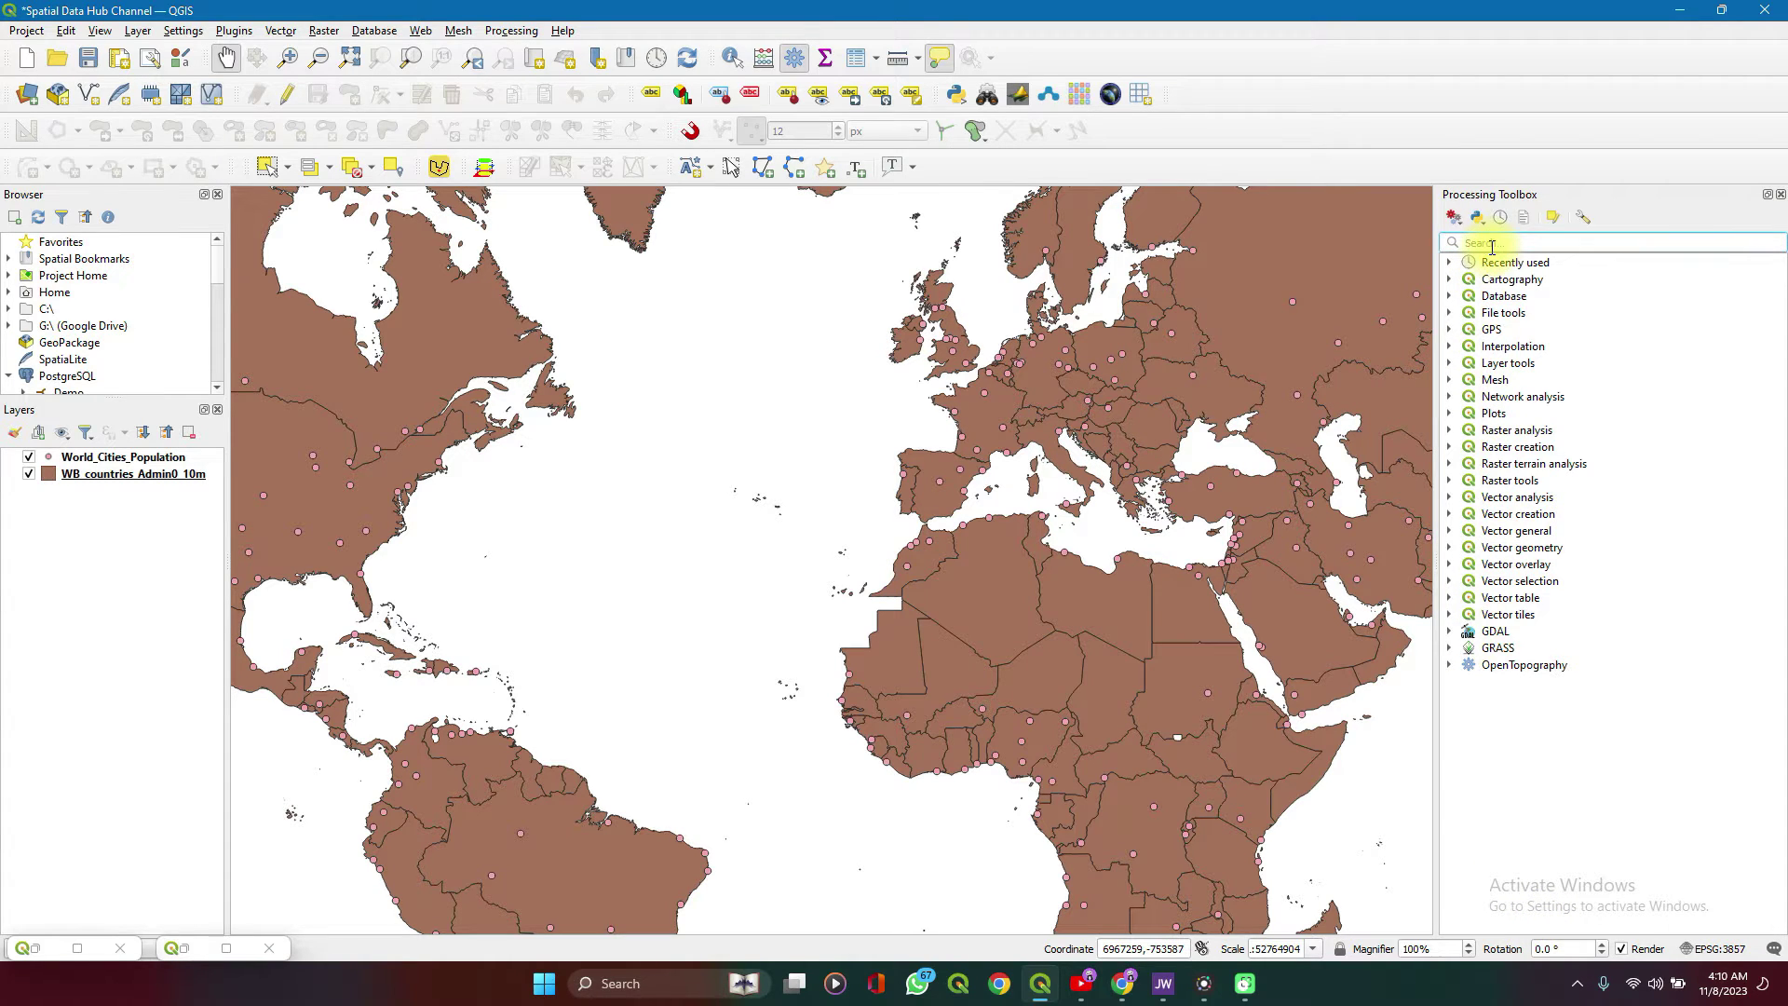
text(join)
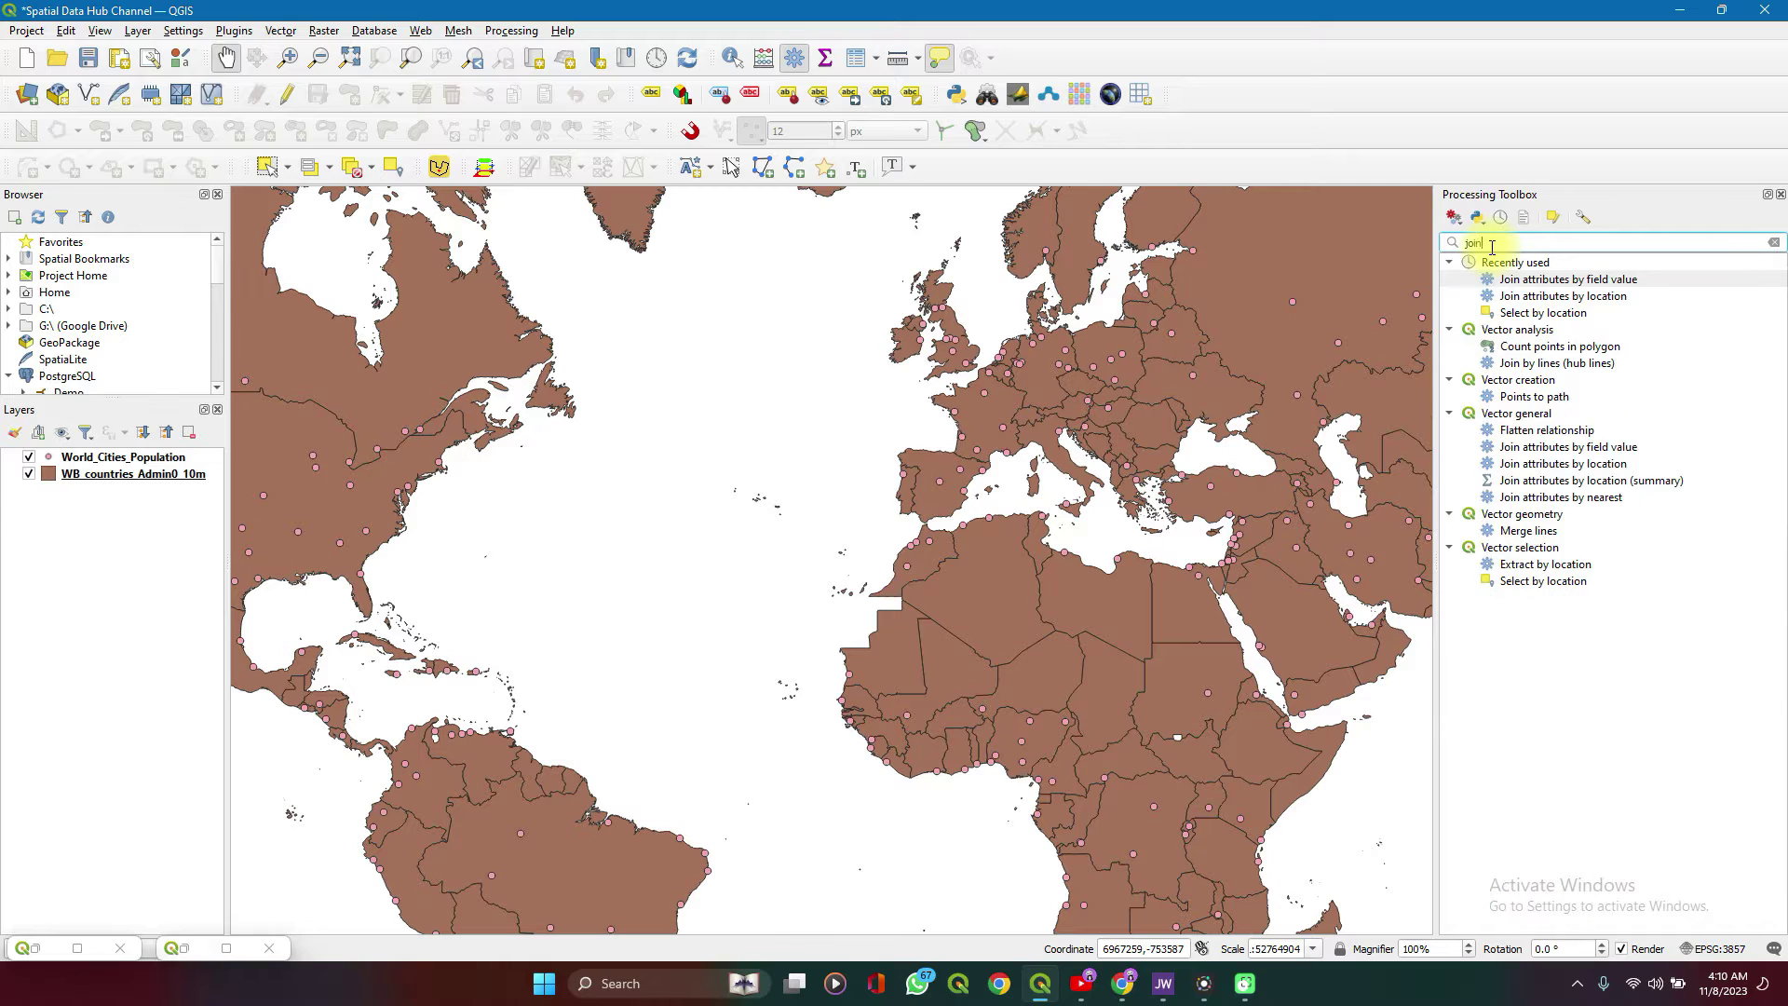
text(s)
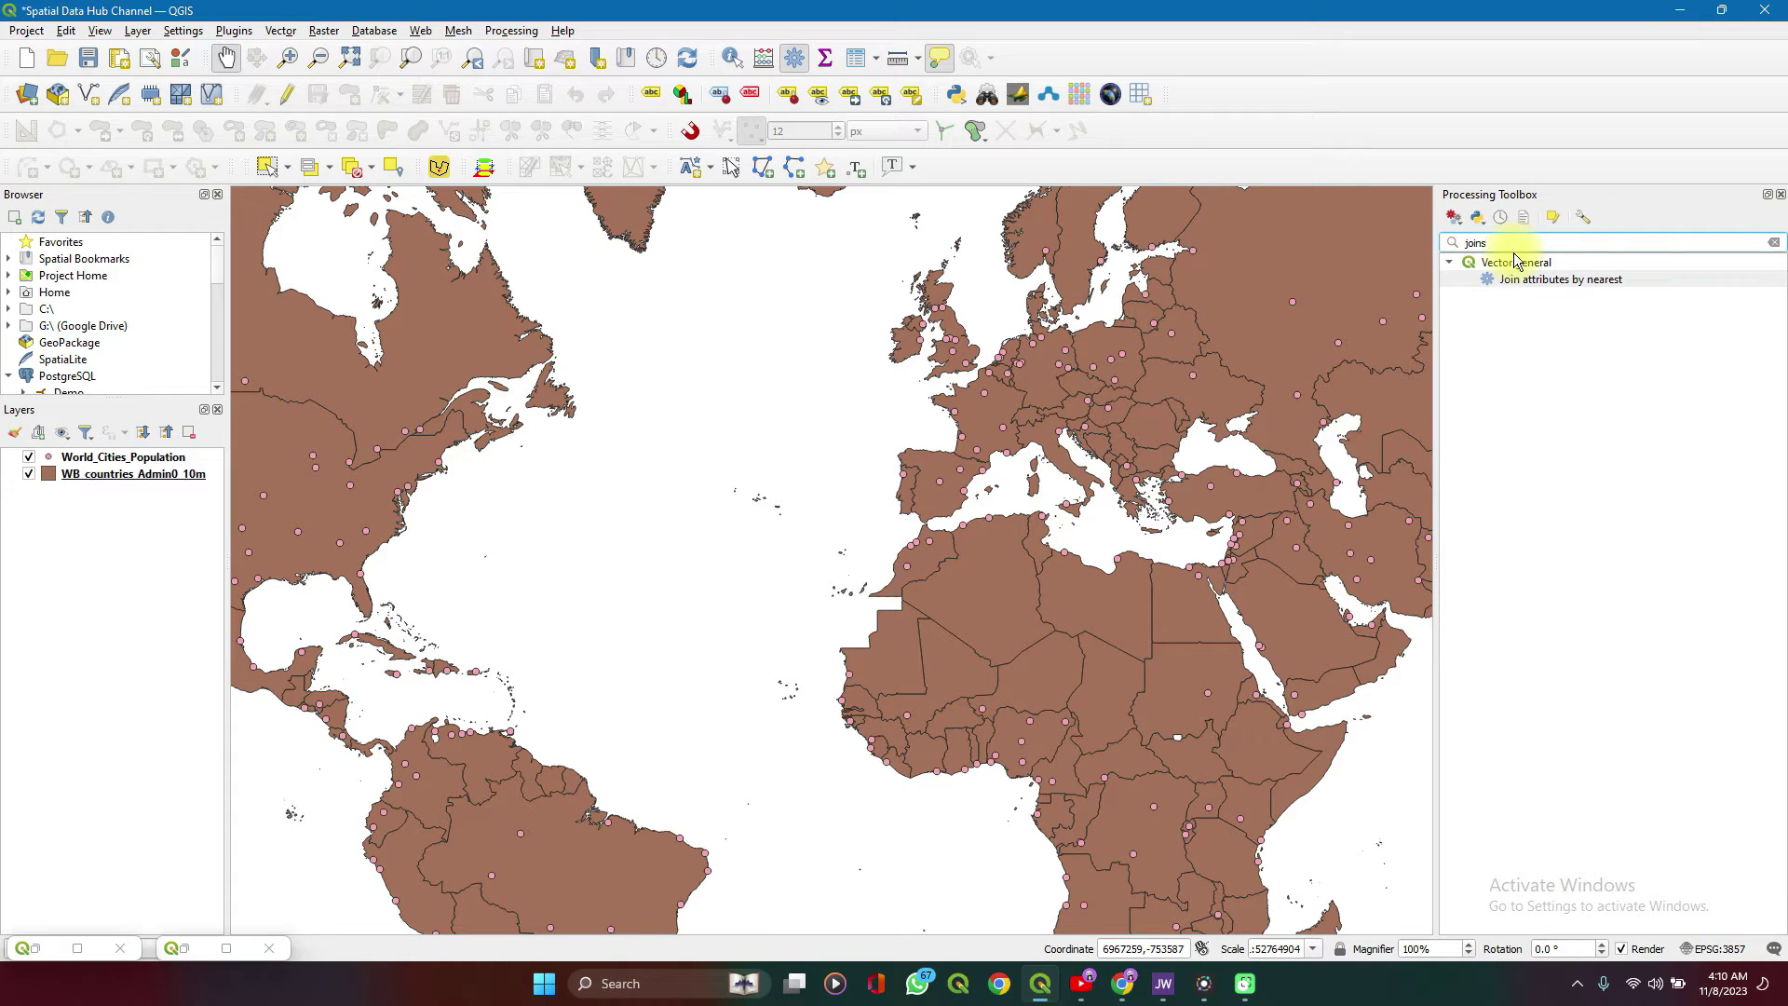
key(BackSpace)
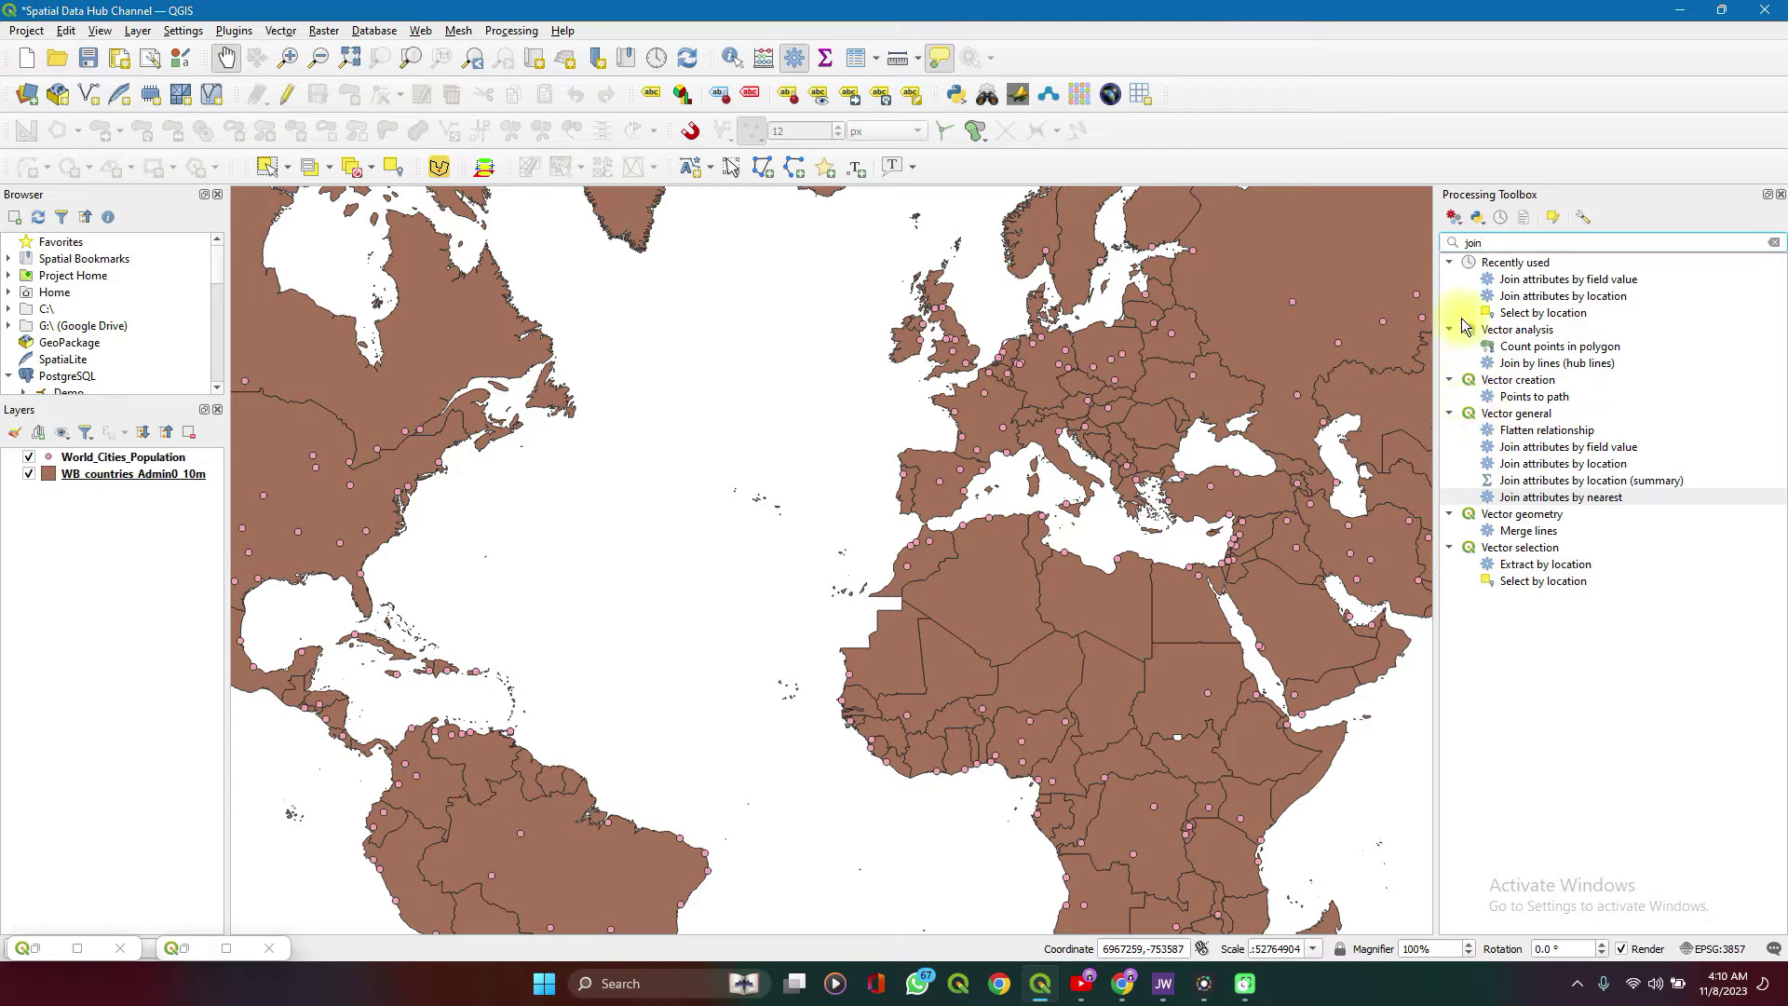
key(BackSpace)
key(BackSpace)
key(BackSpace)
key(BackSpace)
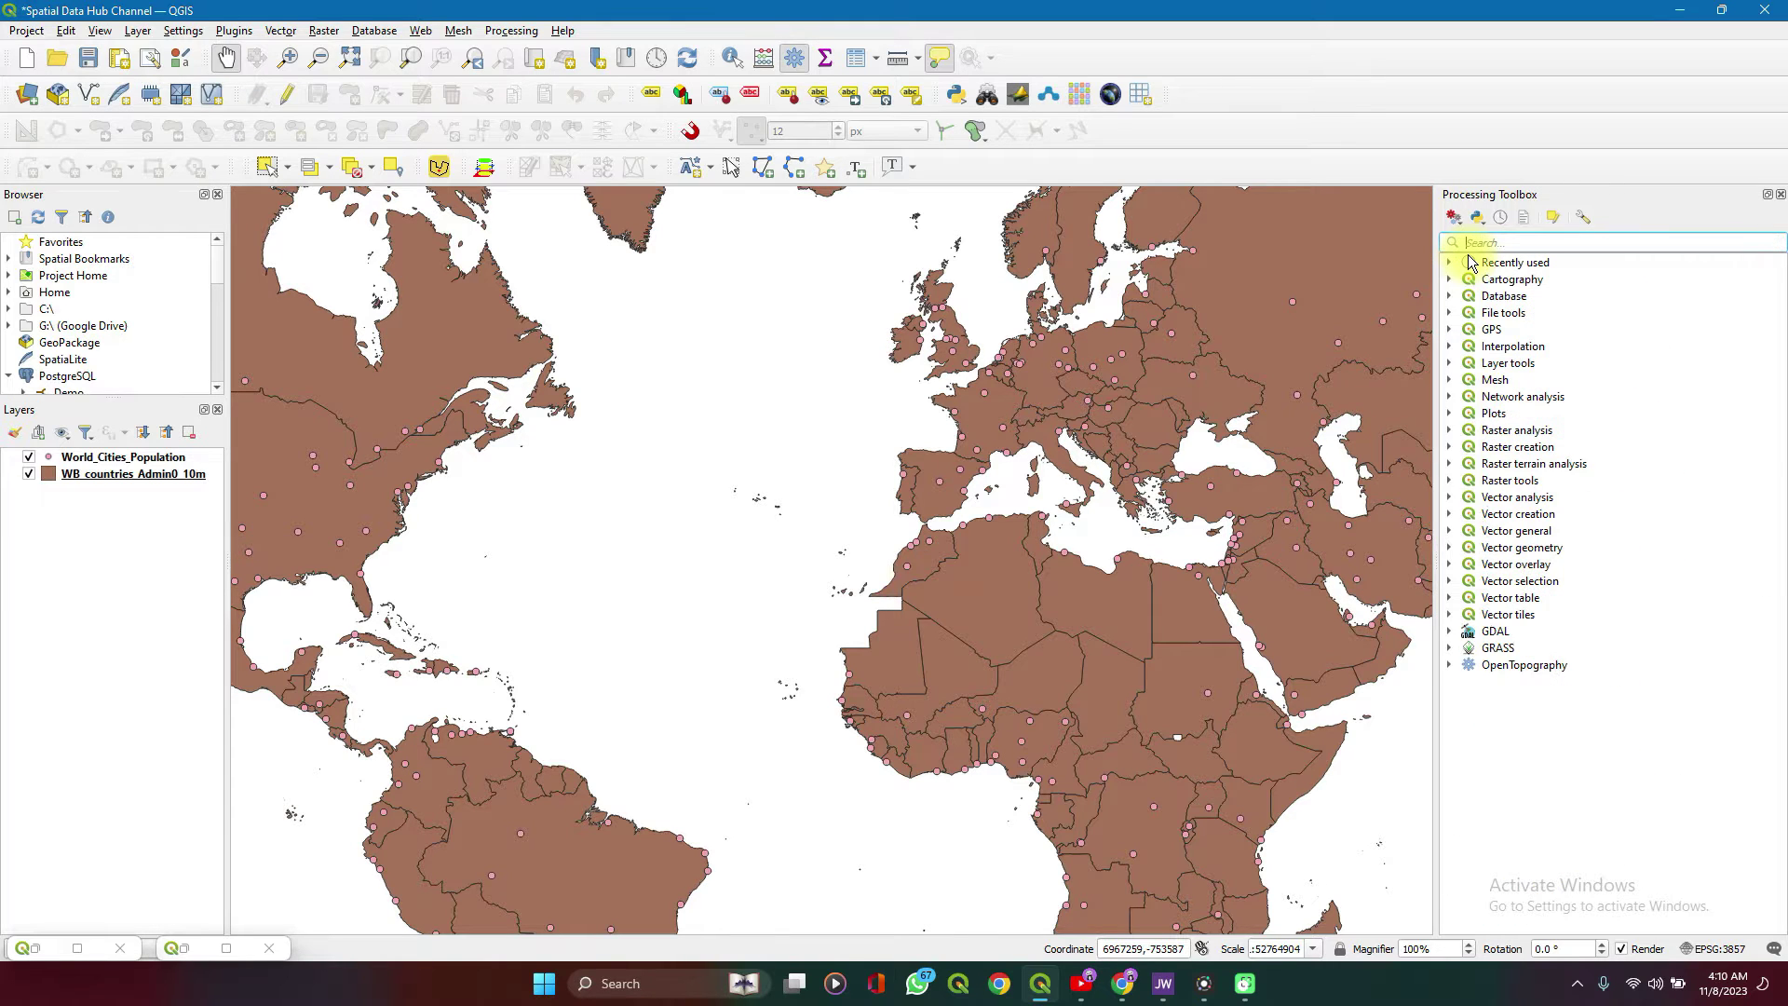
Expand Vector general and select Join attributes by location
click(1449, 532)
scroll(1532, 689, down, 2)
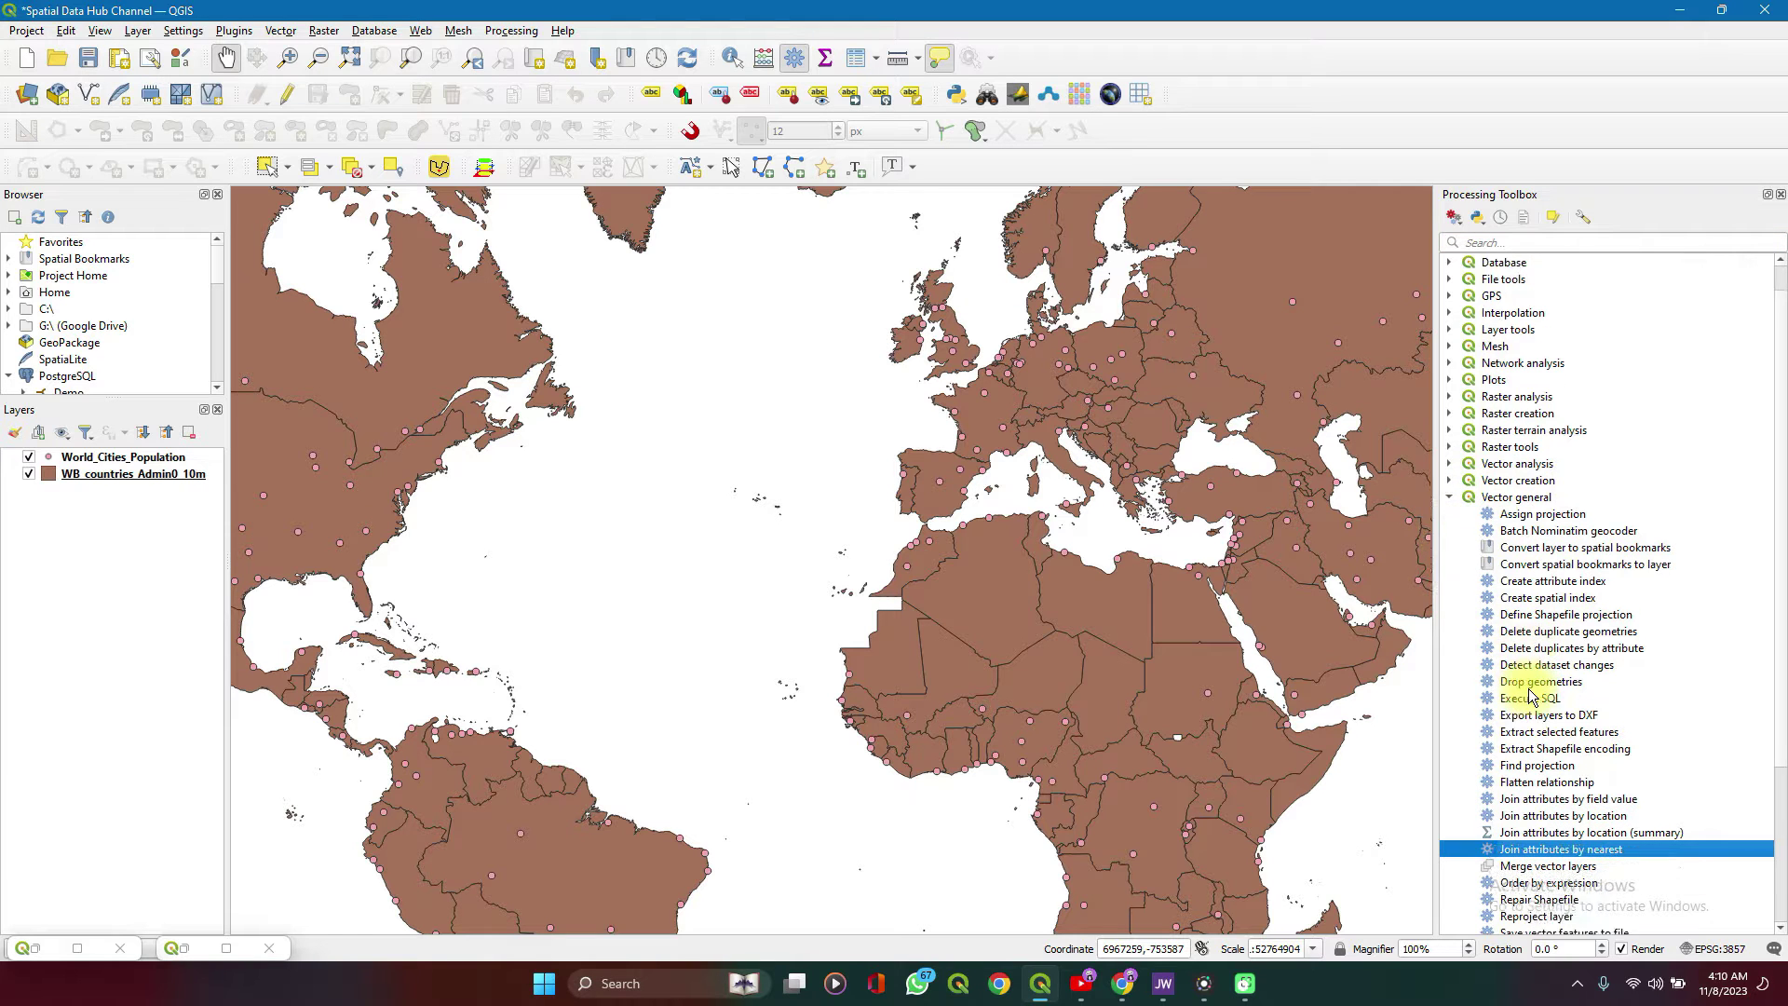
scroll(1529, 689, down, 3)
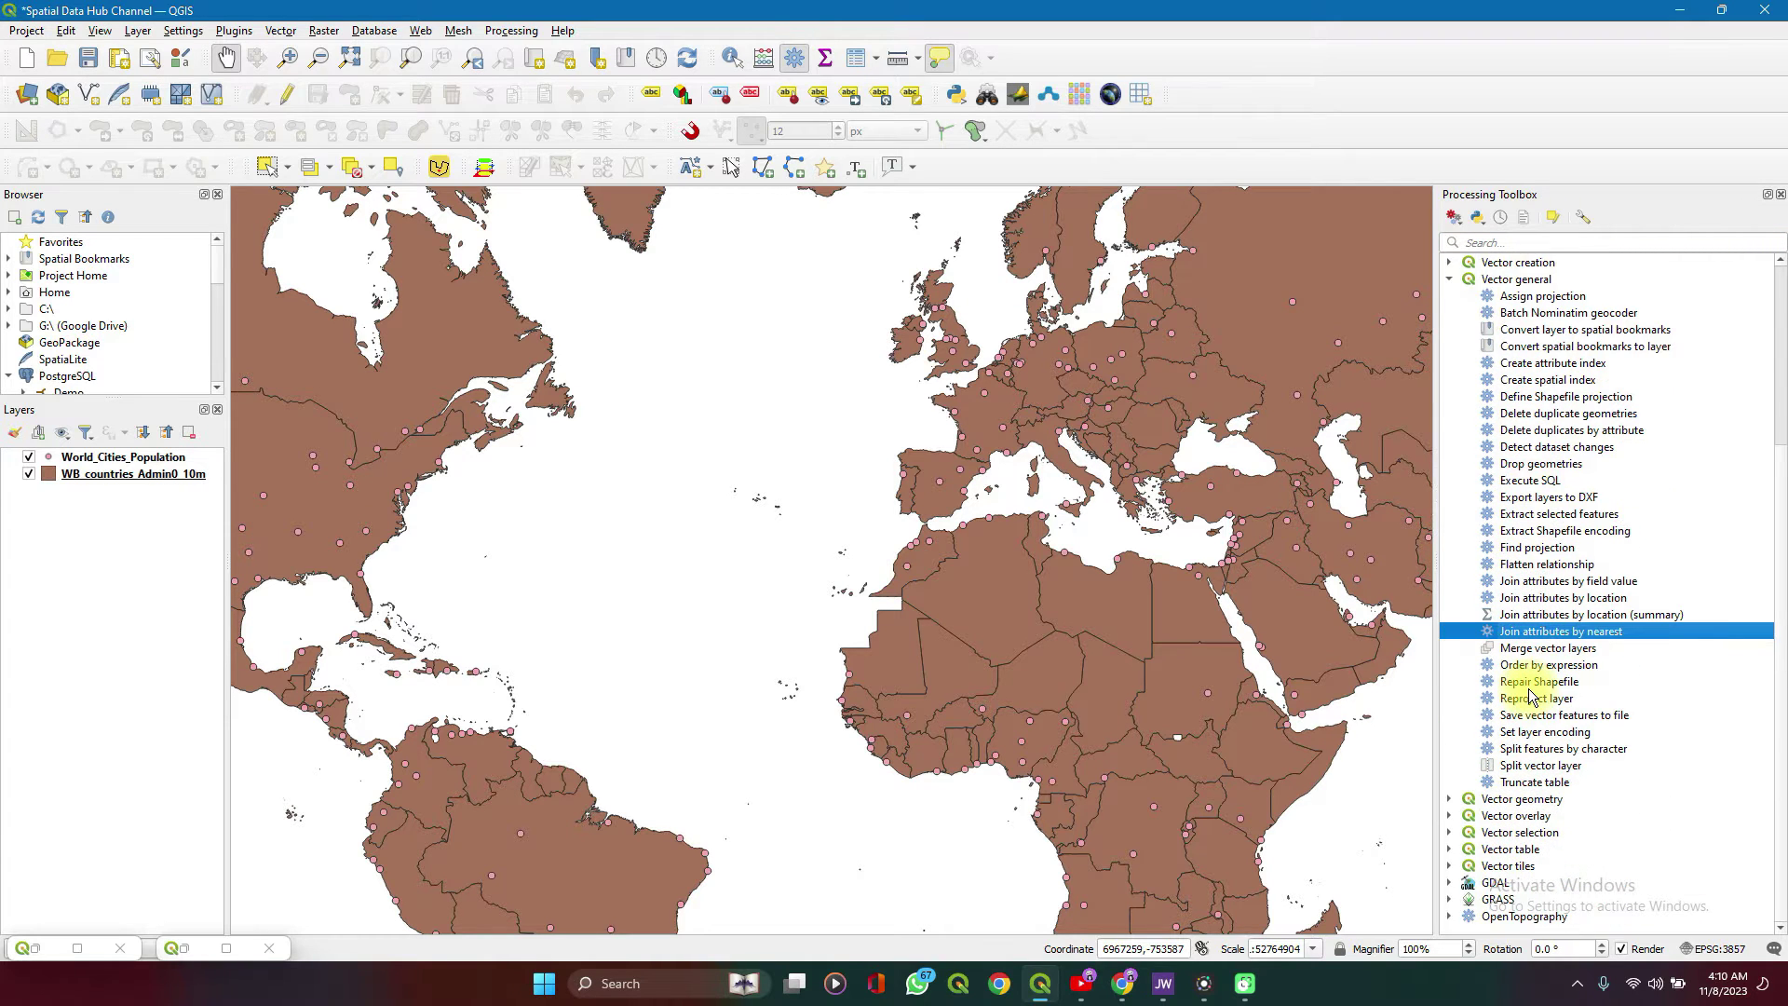
click(1558, 600)
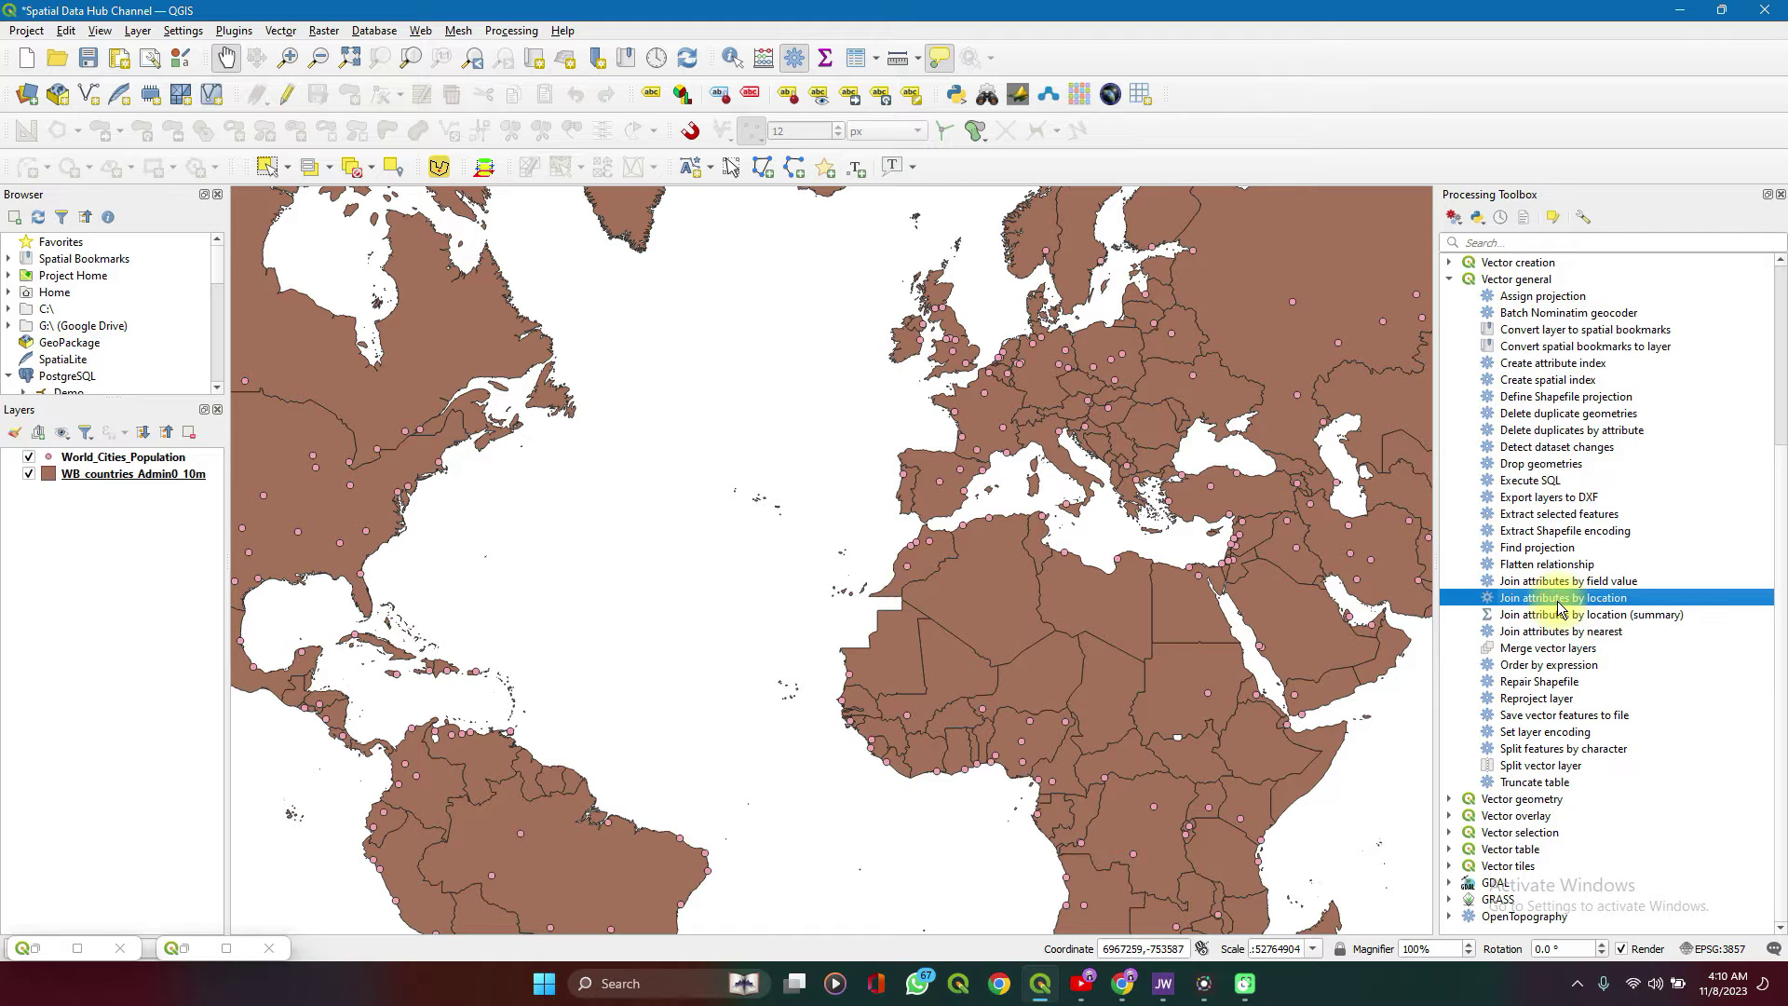
Open Join attributes by location with World_Cities_Population as target and intersect unticked
double_click(1559, 603)
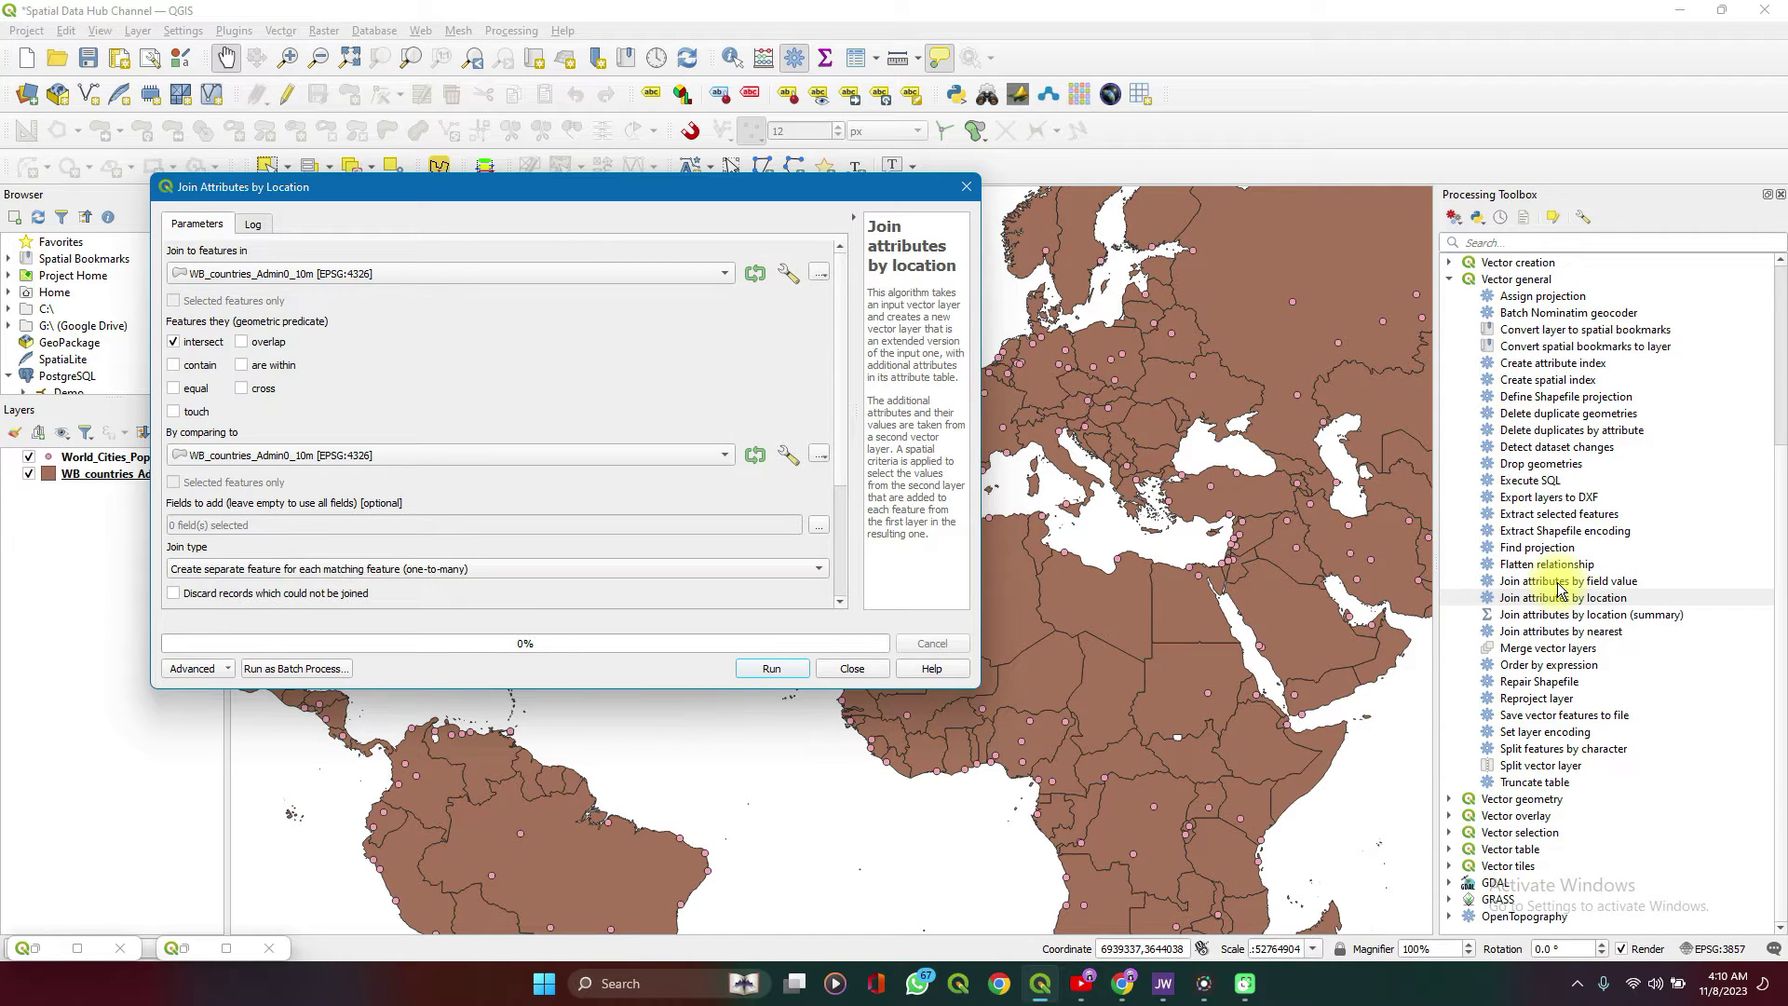
key(Down)
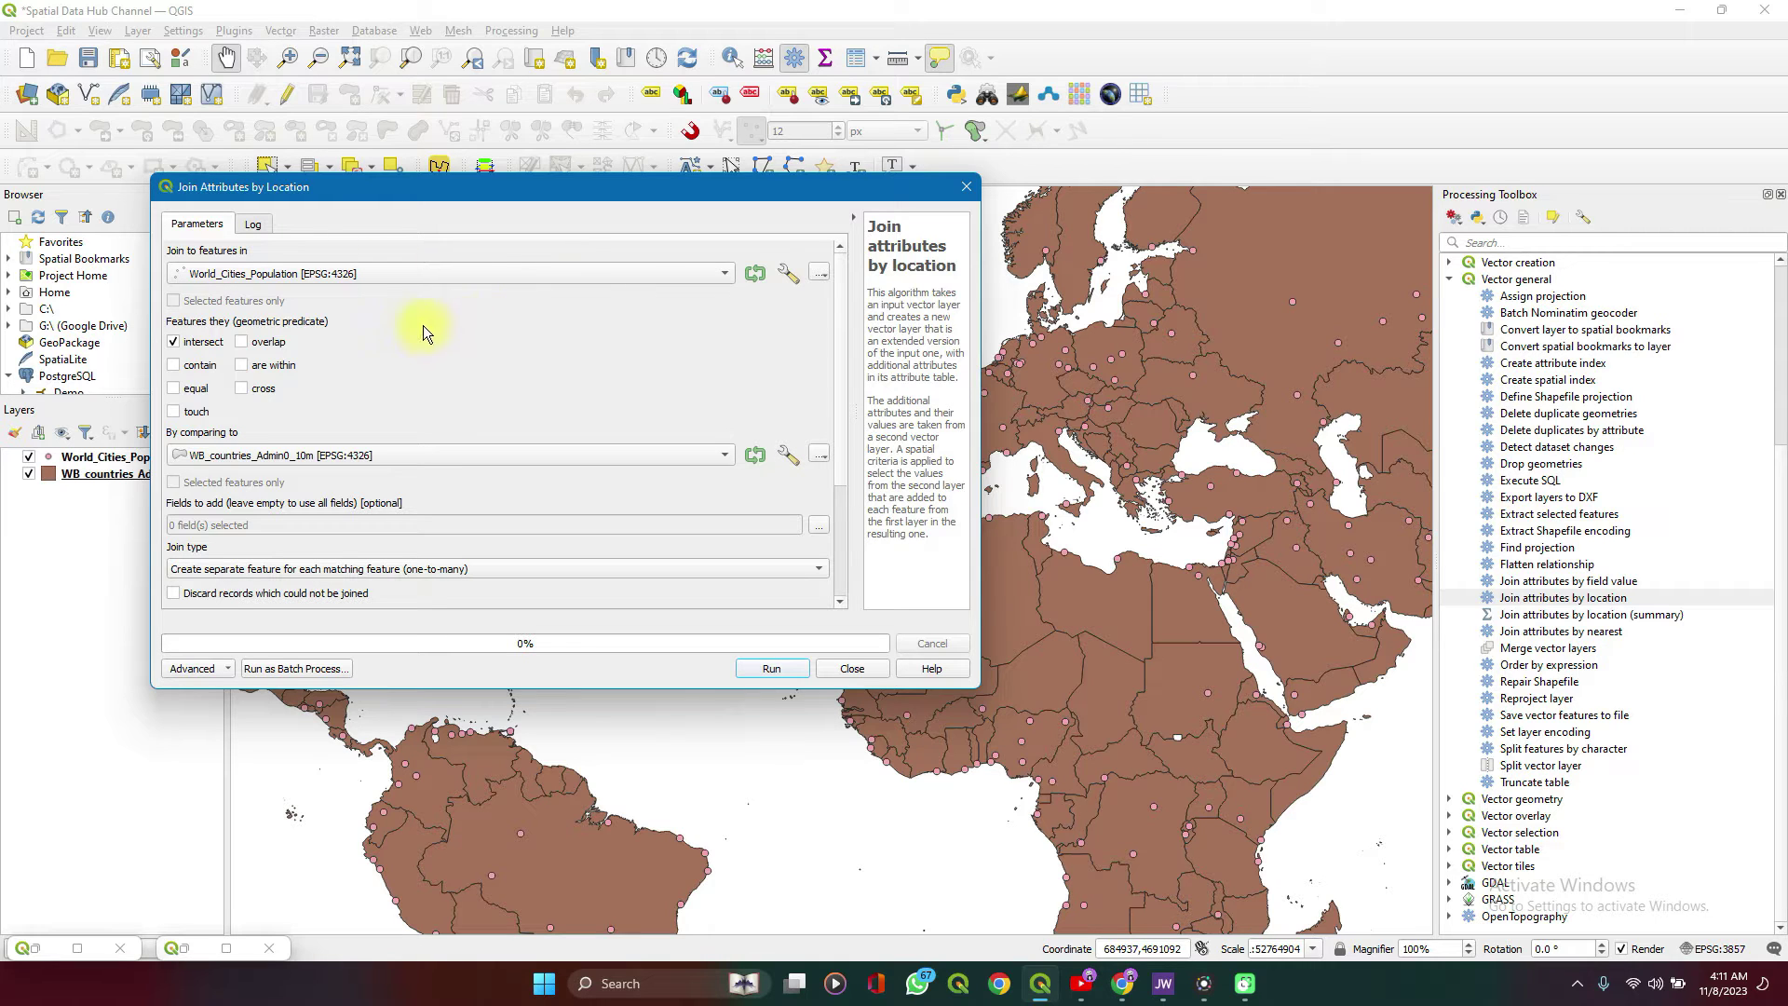
click(494, 460)
click(493, 460)
click(173, 345)
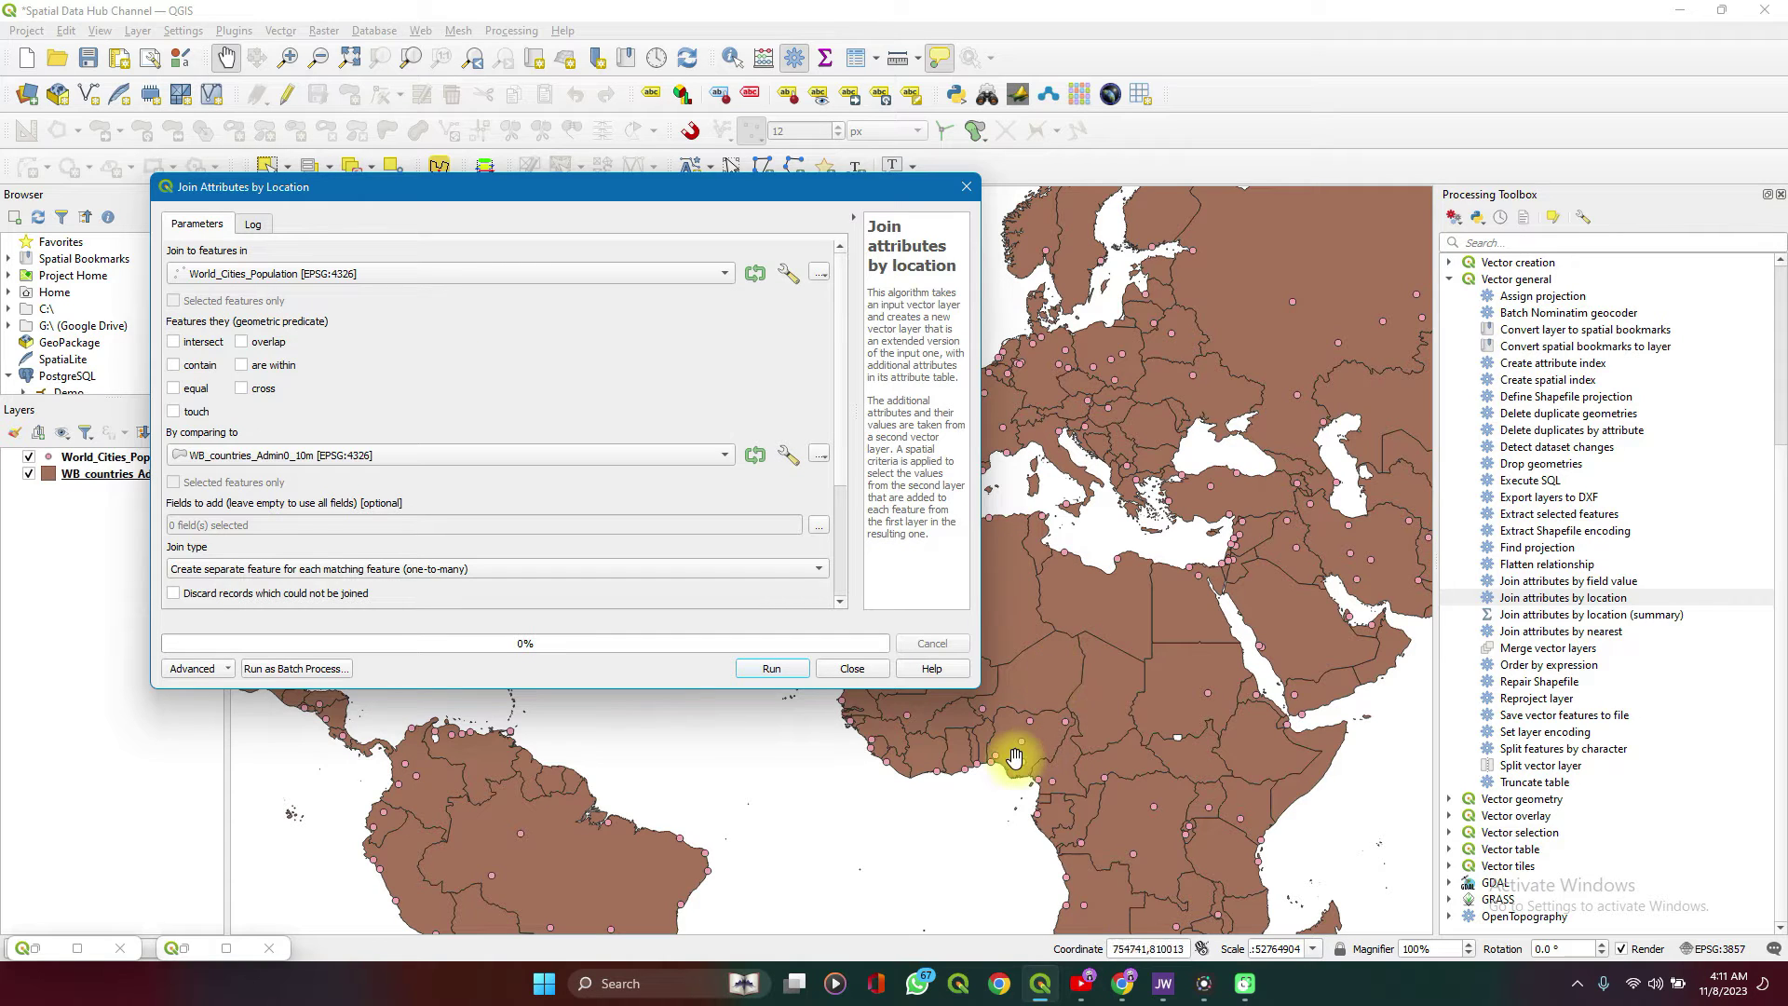
mouse_move(1020, 750)
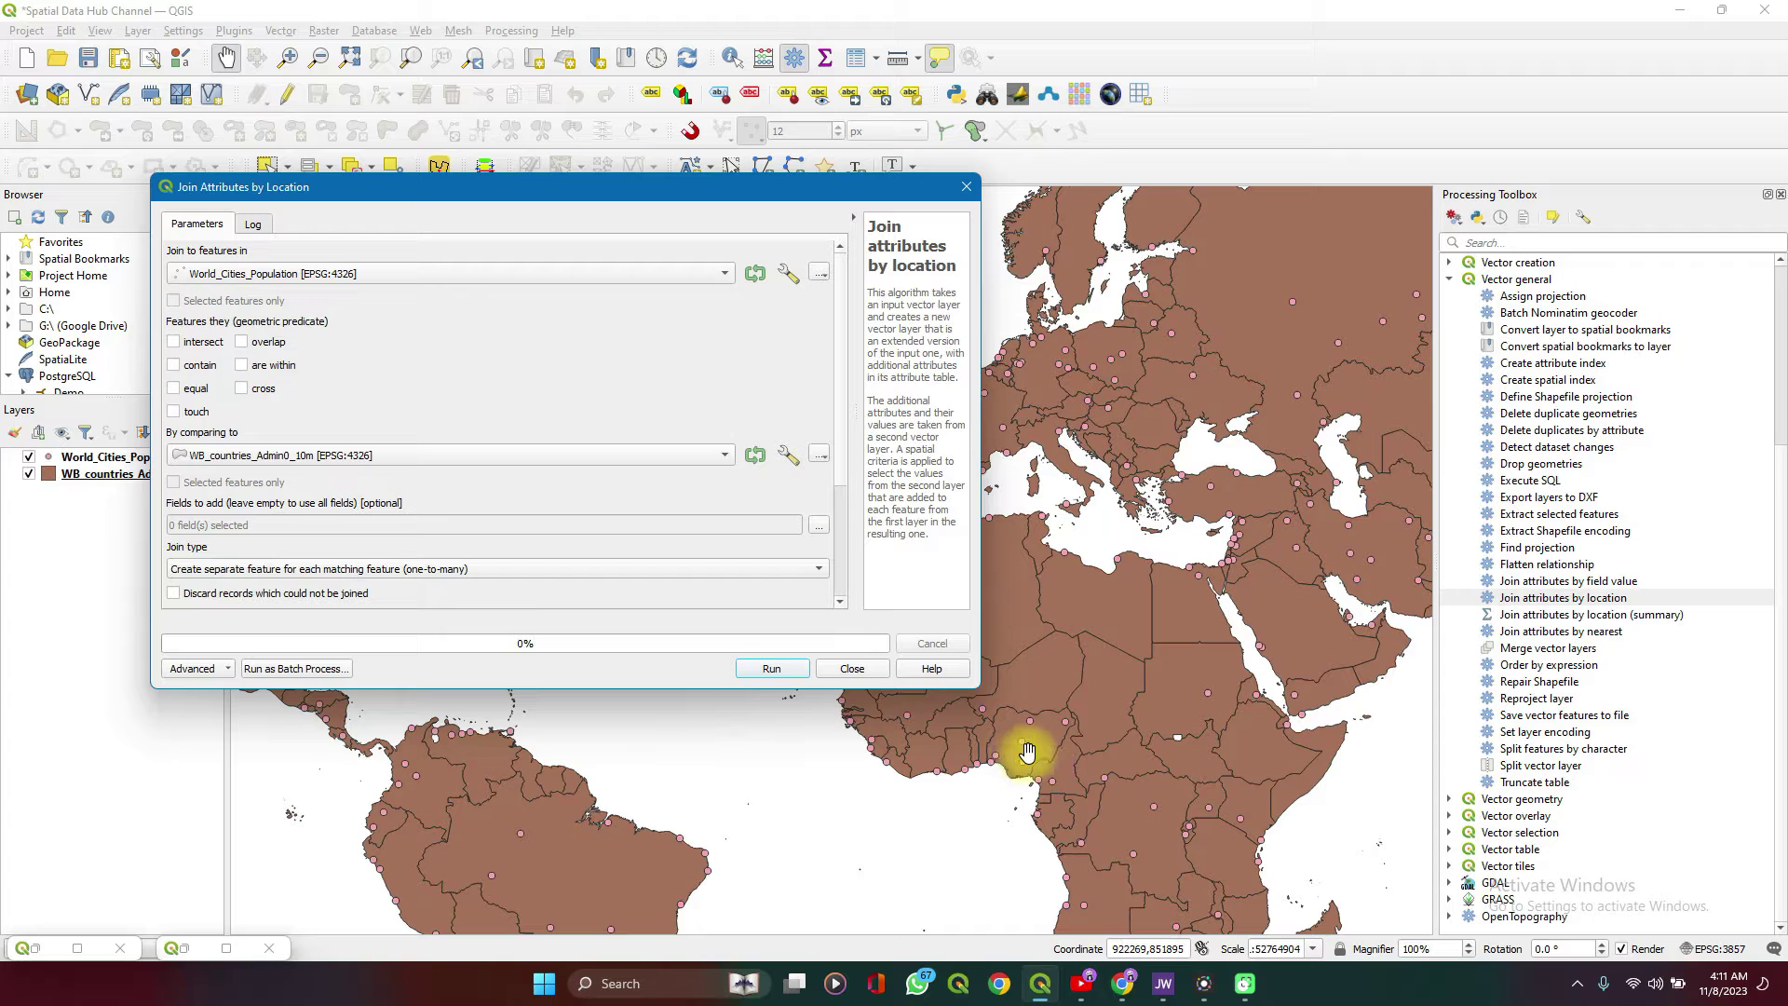
scroll(1027, 750, up, 3)
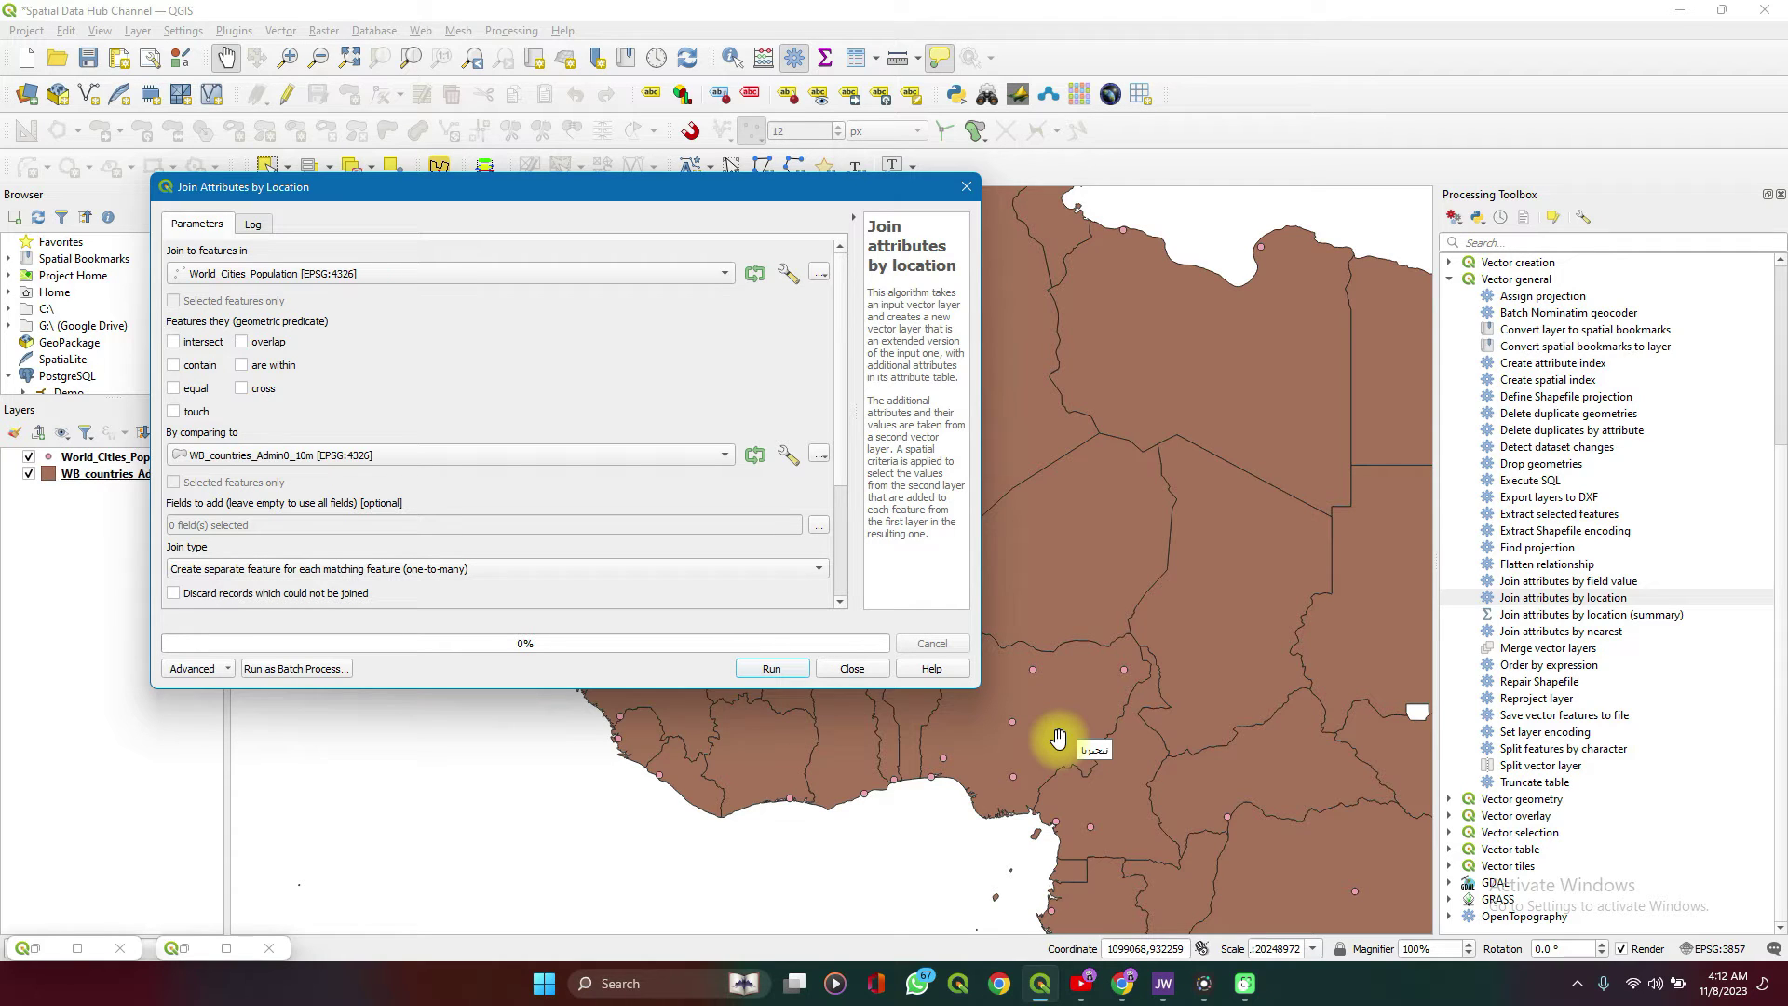
Try joining the countries layer to cities it contains, compared against World_Cities_Population
click(616, 276)
click(557, 253)
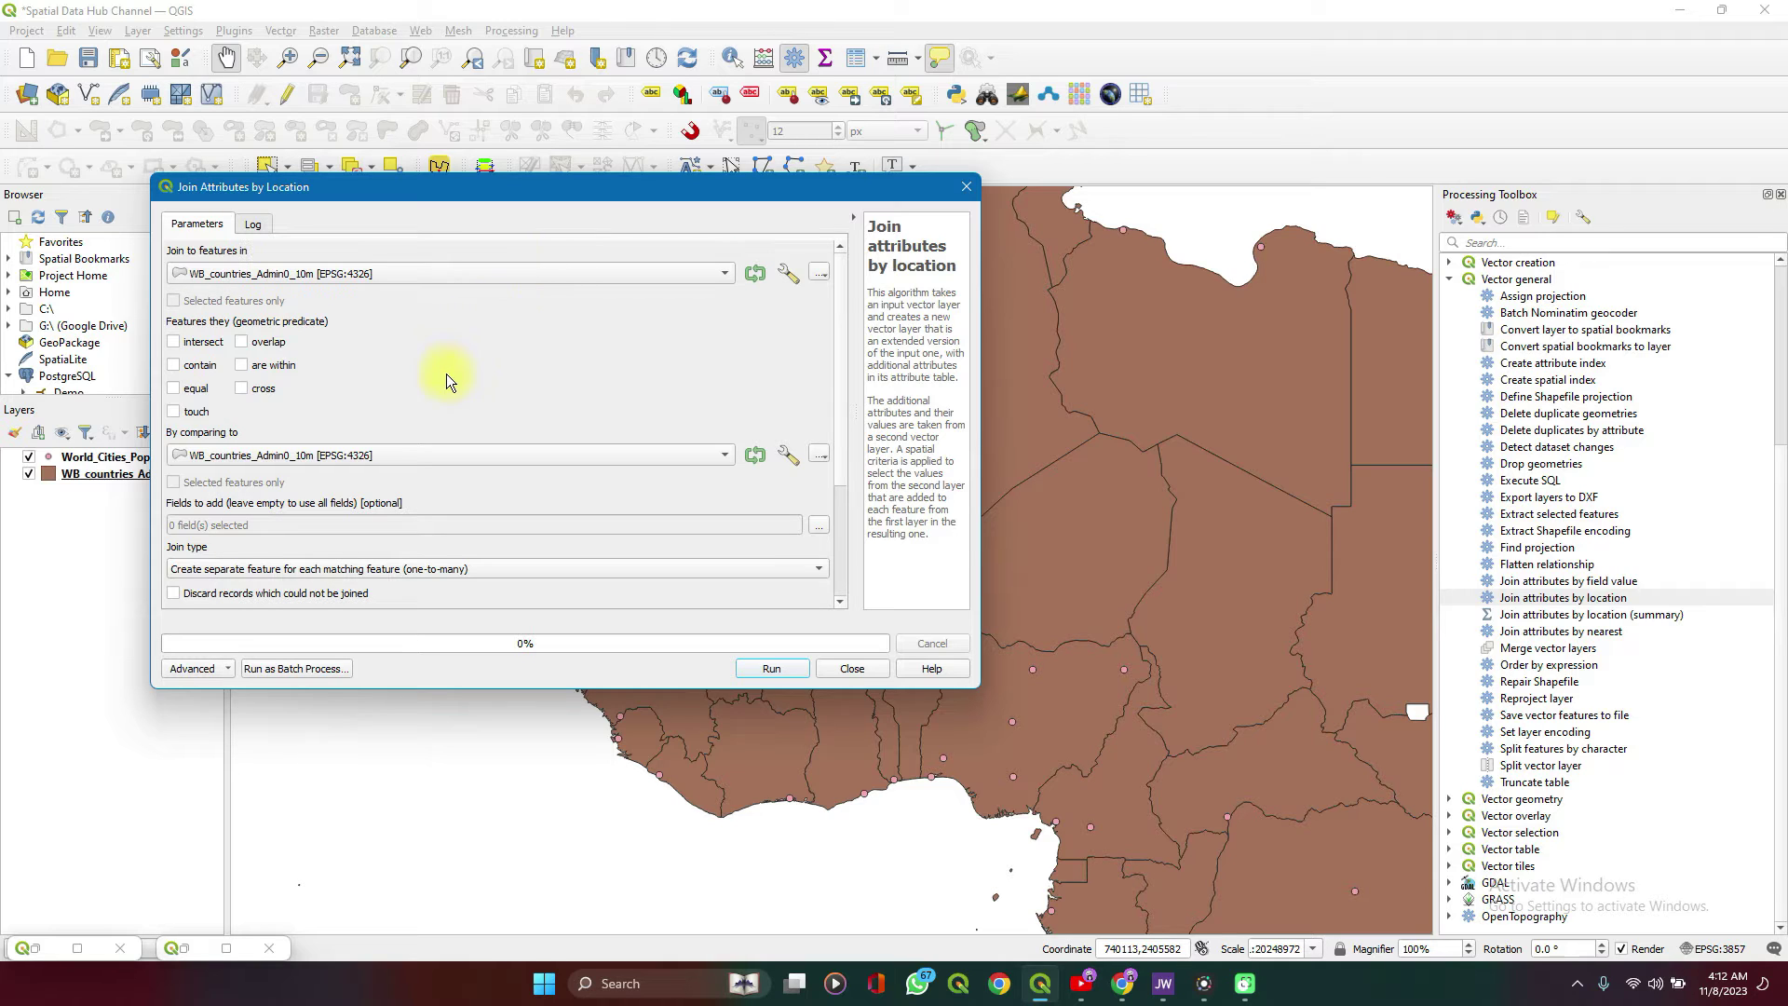
click(173, 366)
click(352, 455)
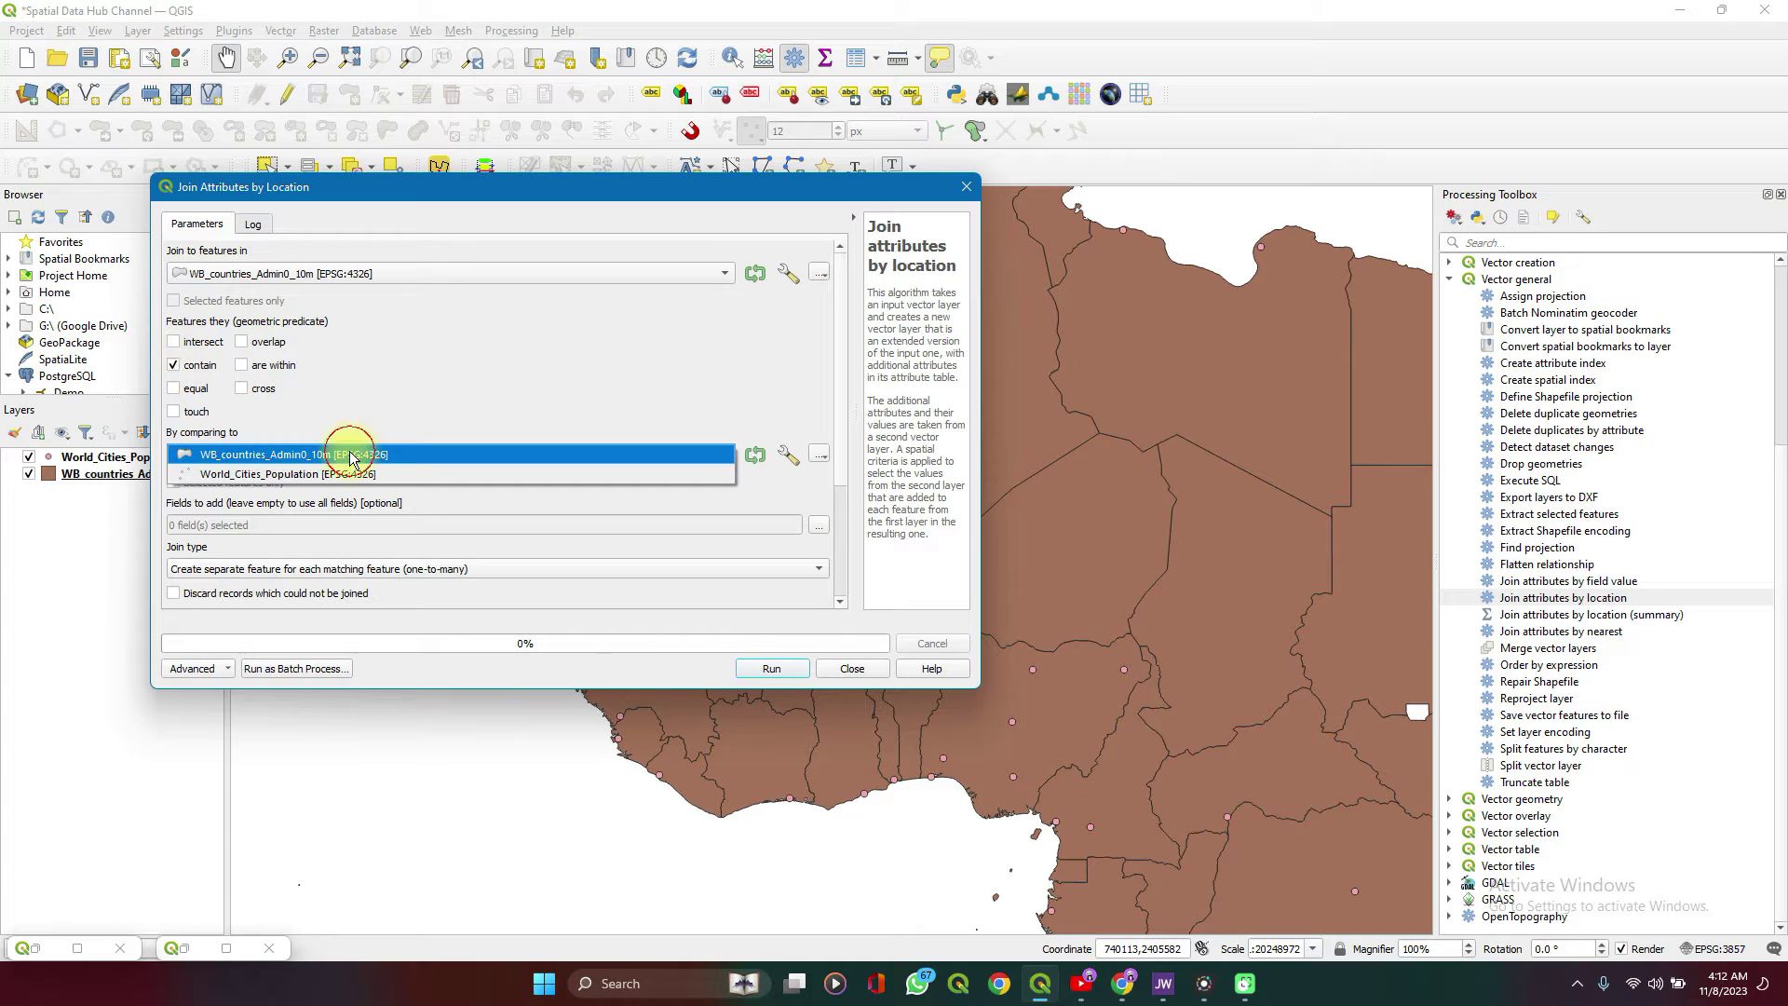
click(329, 477)
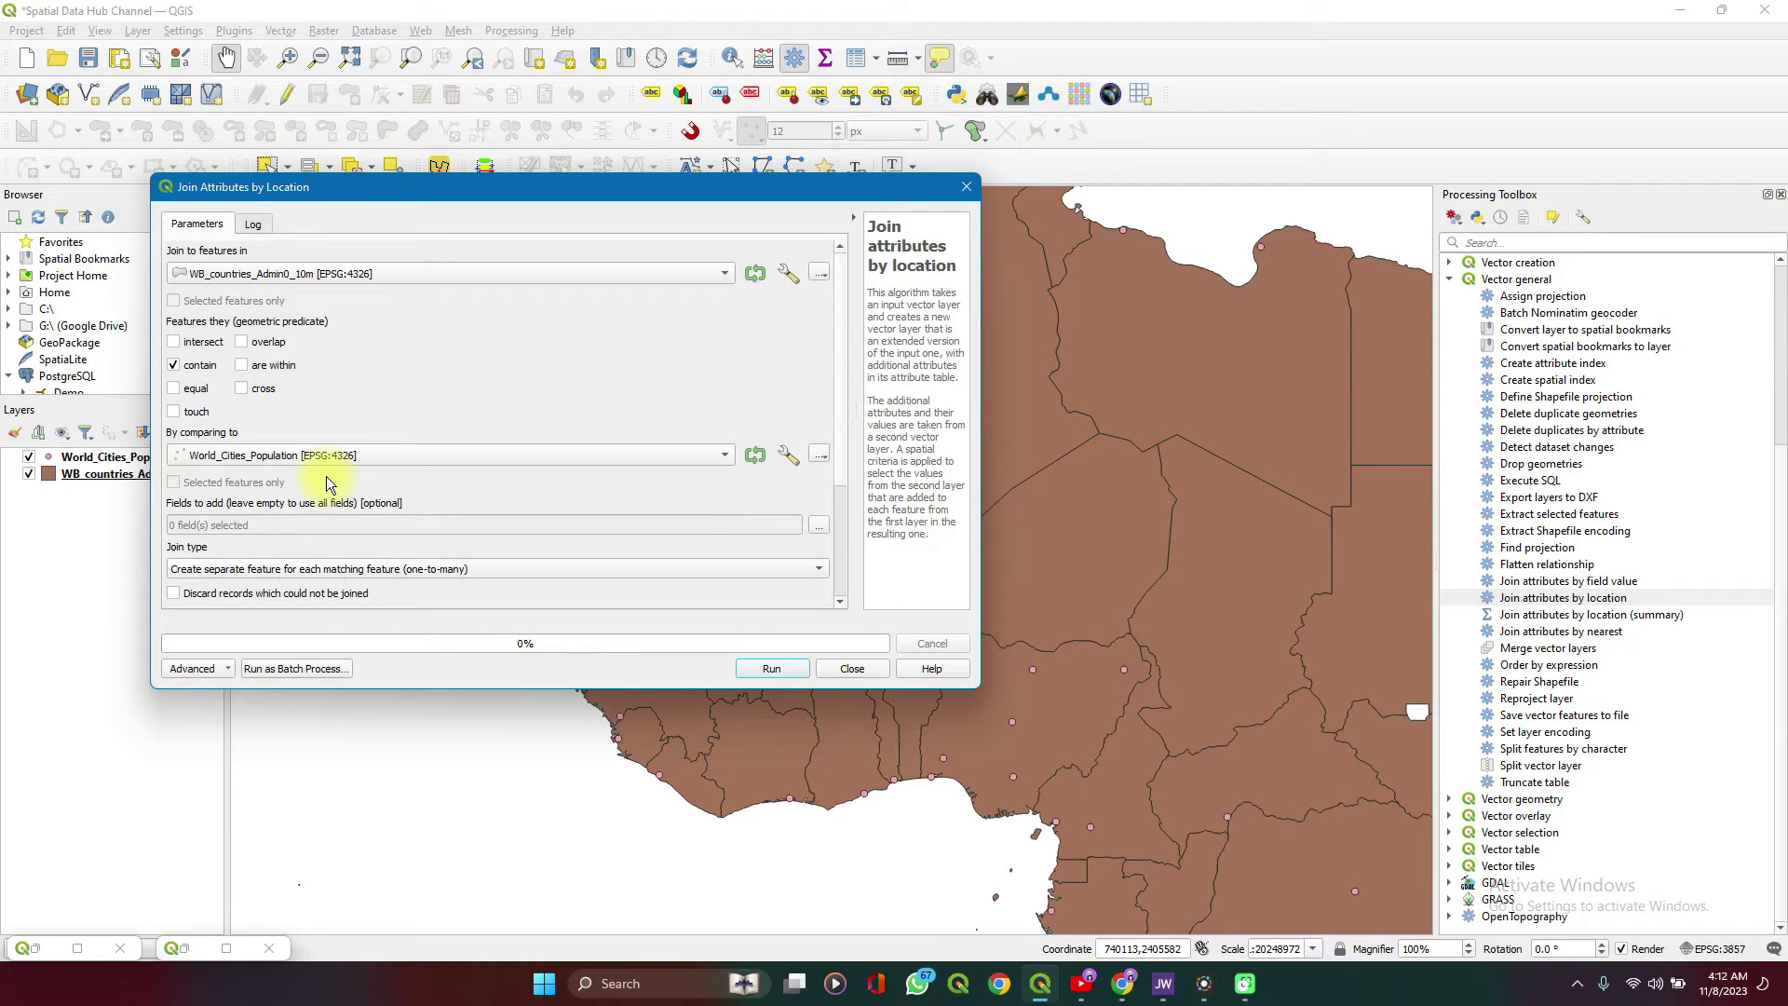
Switch to World_Cities_Population 'are within' WB_countries_Admin0_10m
click(461, 276)
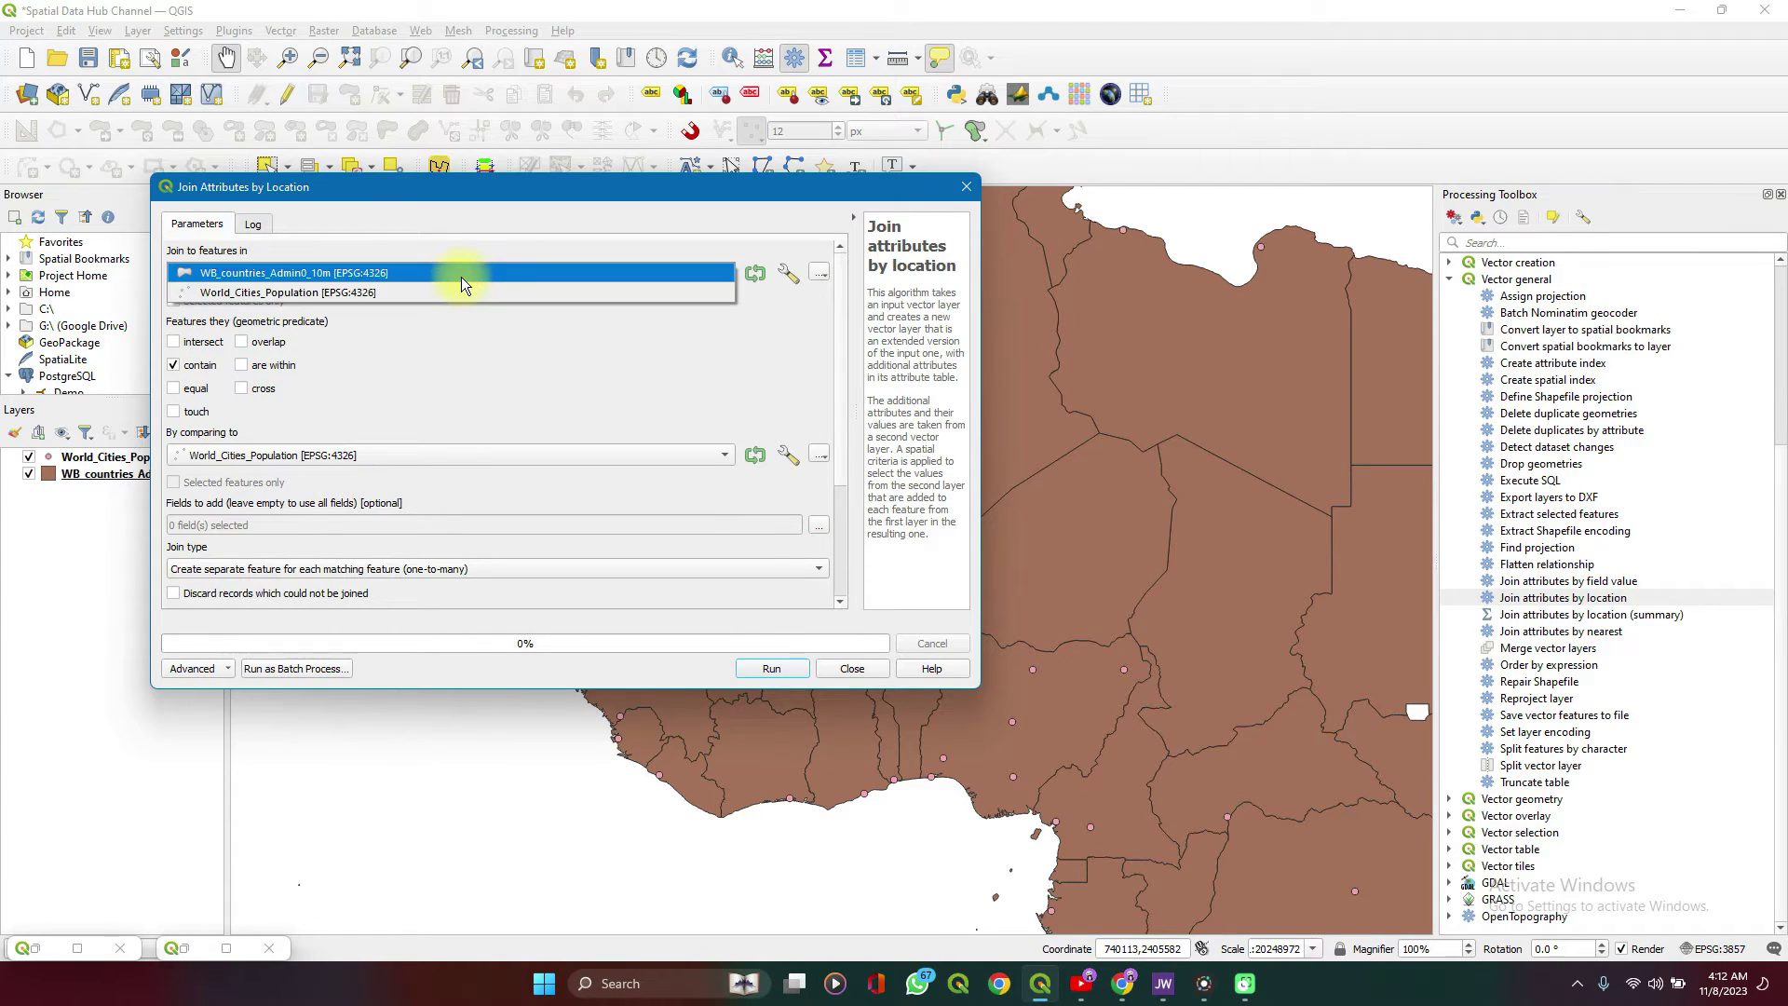
click(447, 294)
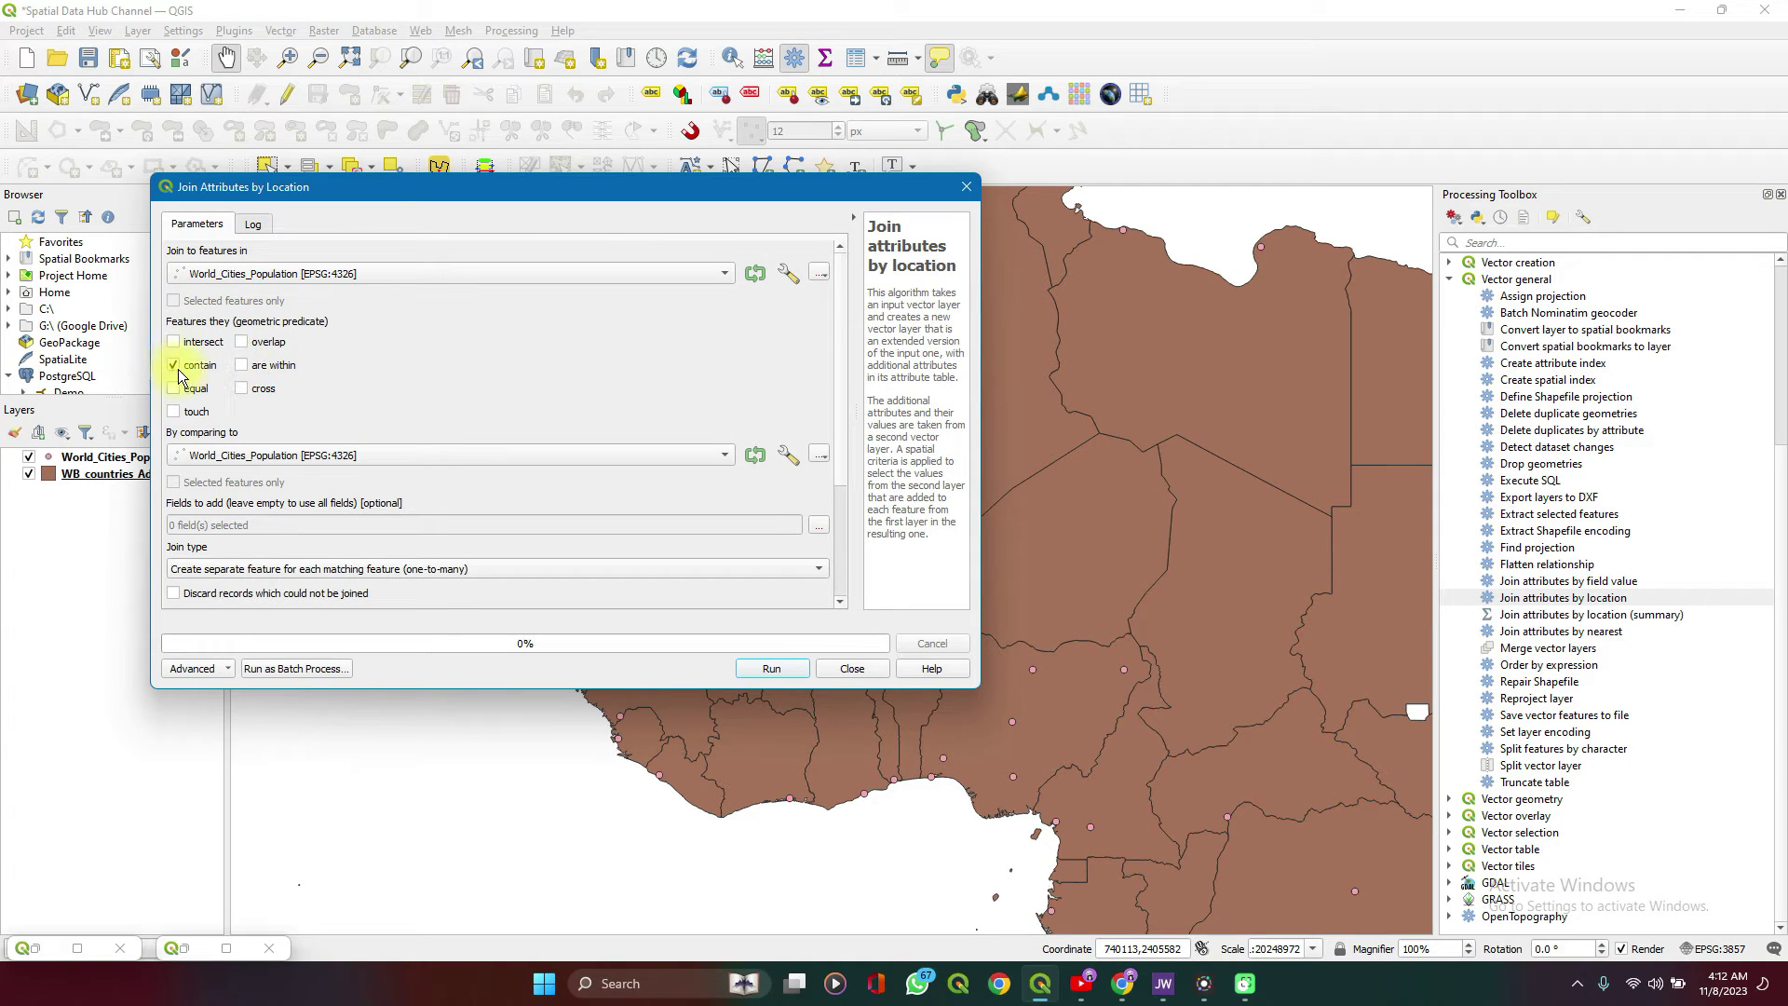
click(178, 370)
click(242, 365)
click(357, 455)
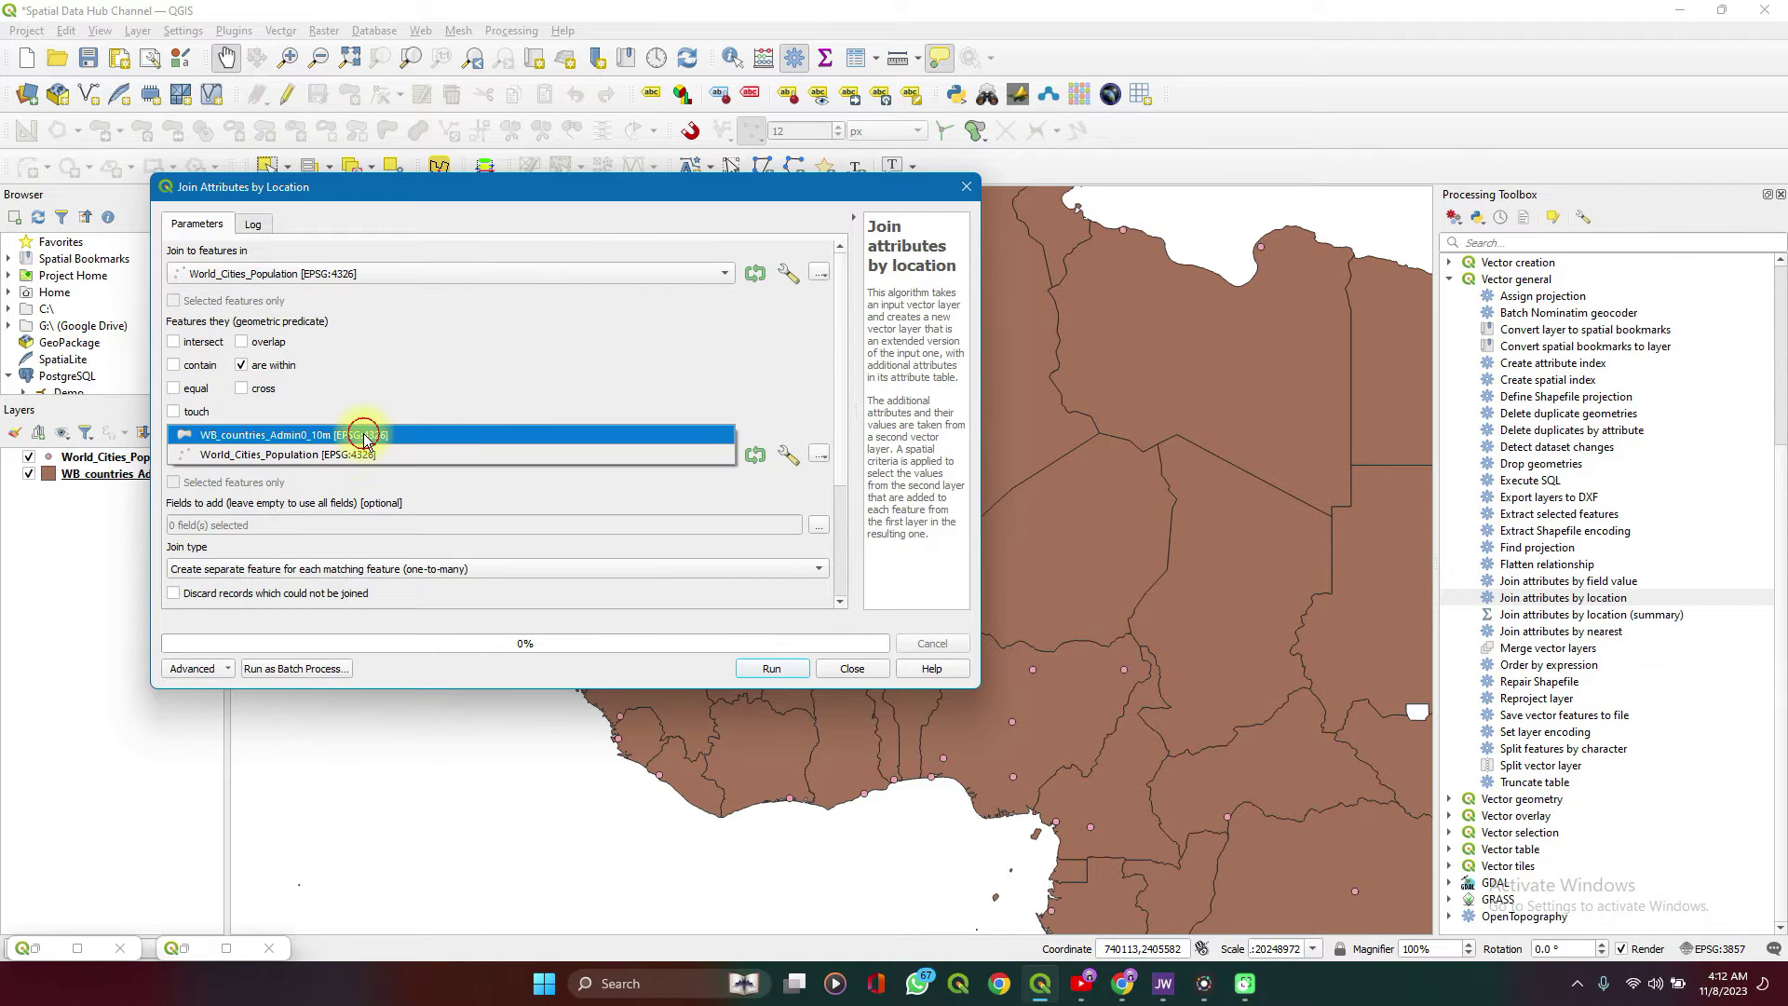
click(365, 427)
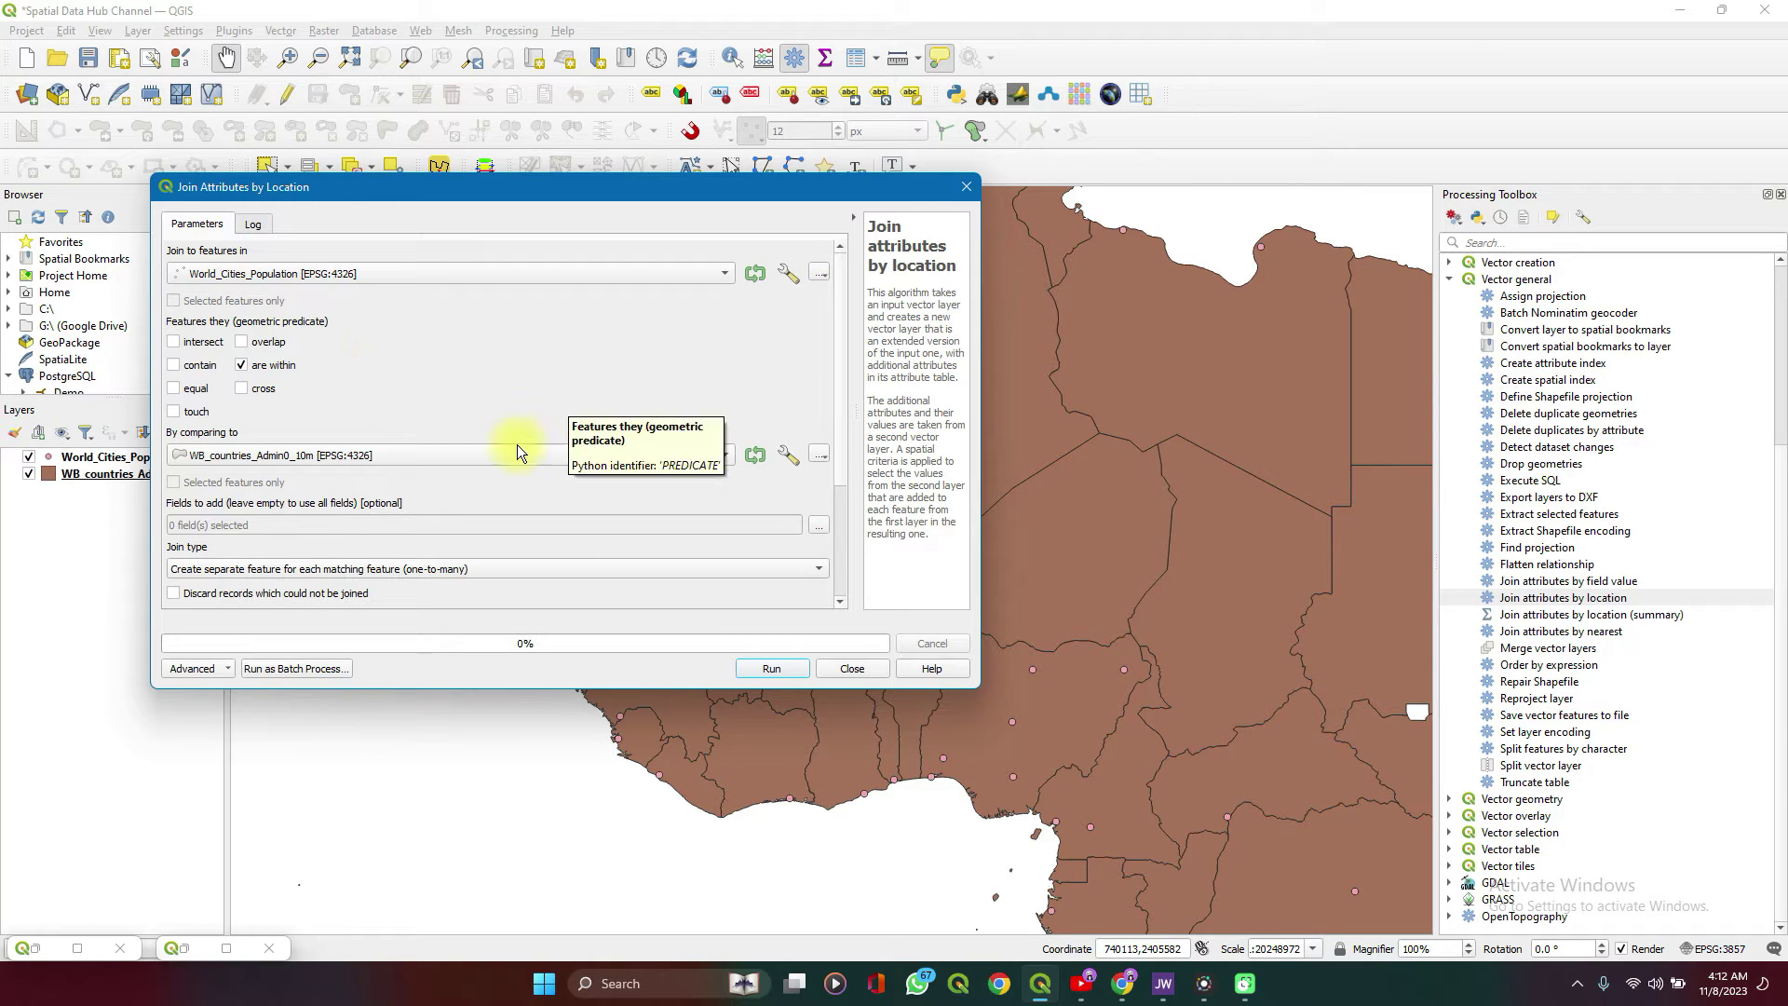
Tick OBJECTID, select all, then clear so Fields to add shows 0 fields
scroll(391, 478, down, 3)
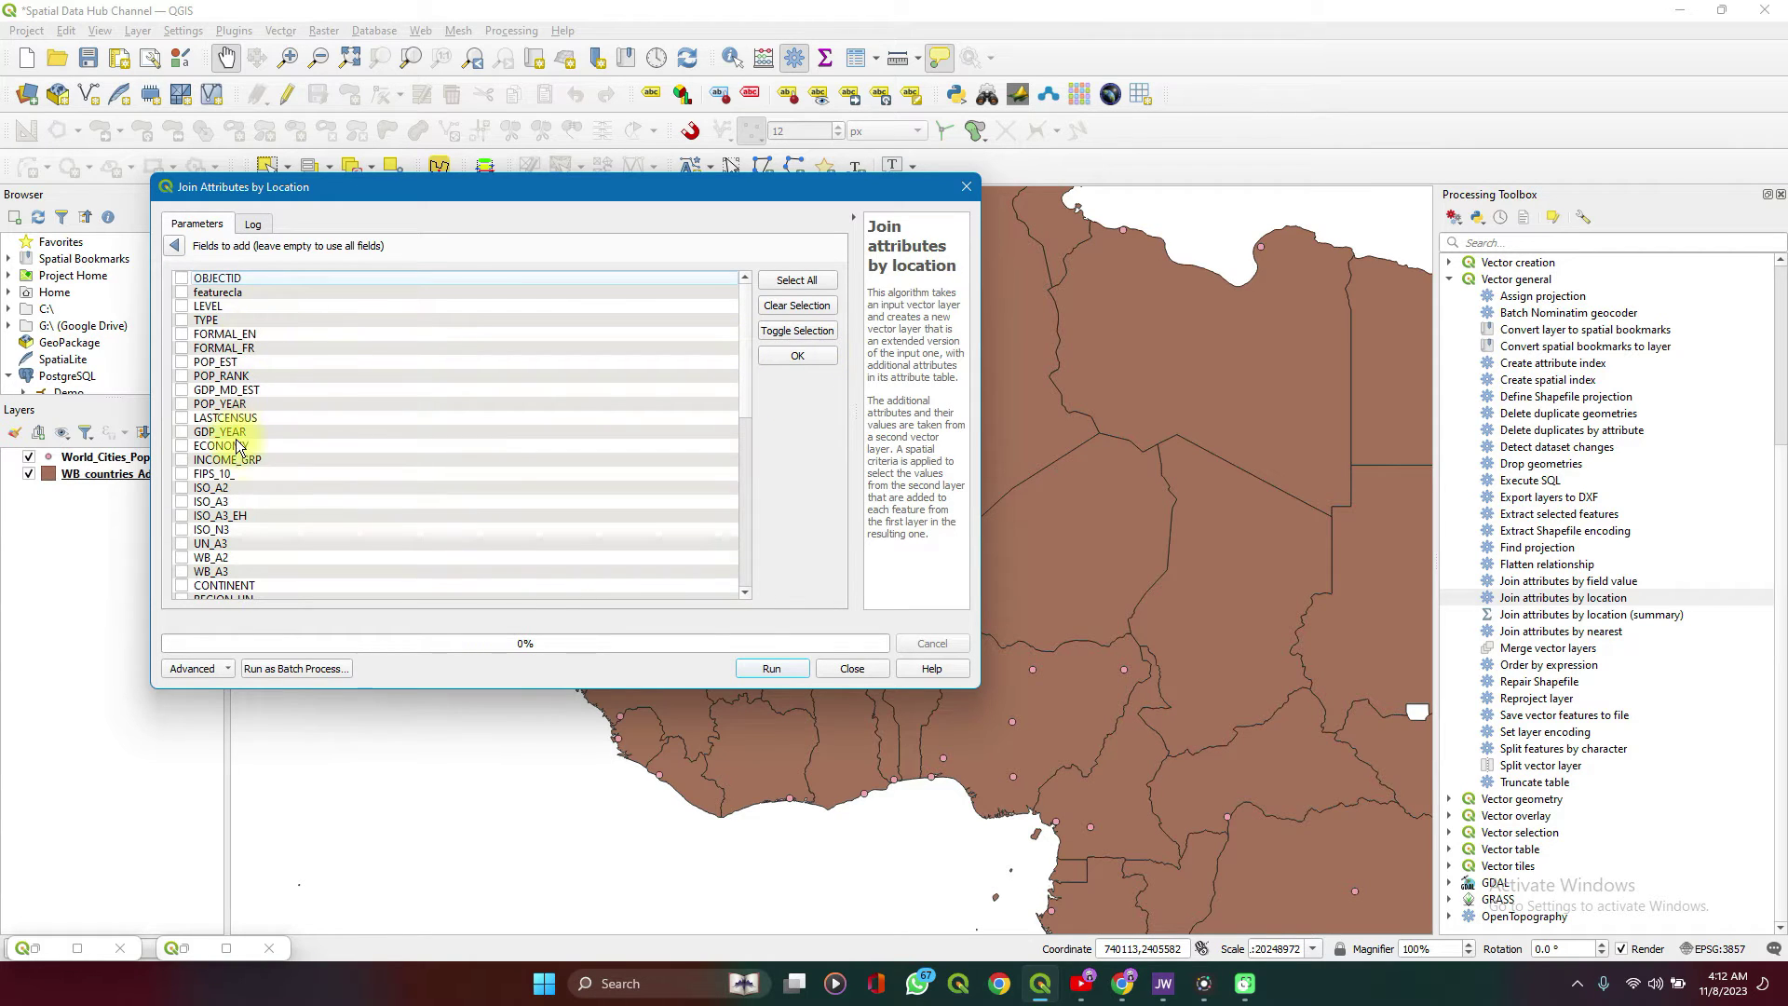
scroll(237, 439, down, 8)
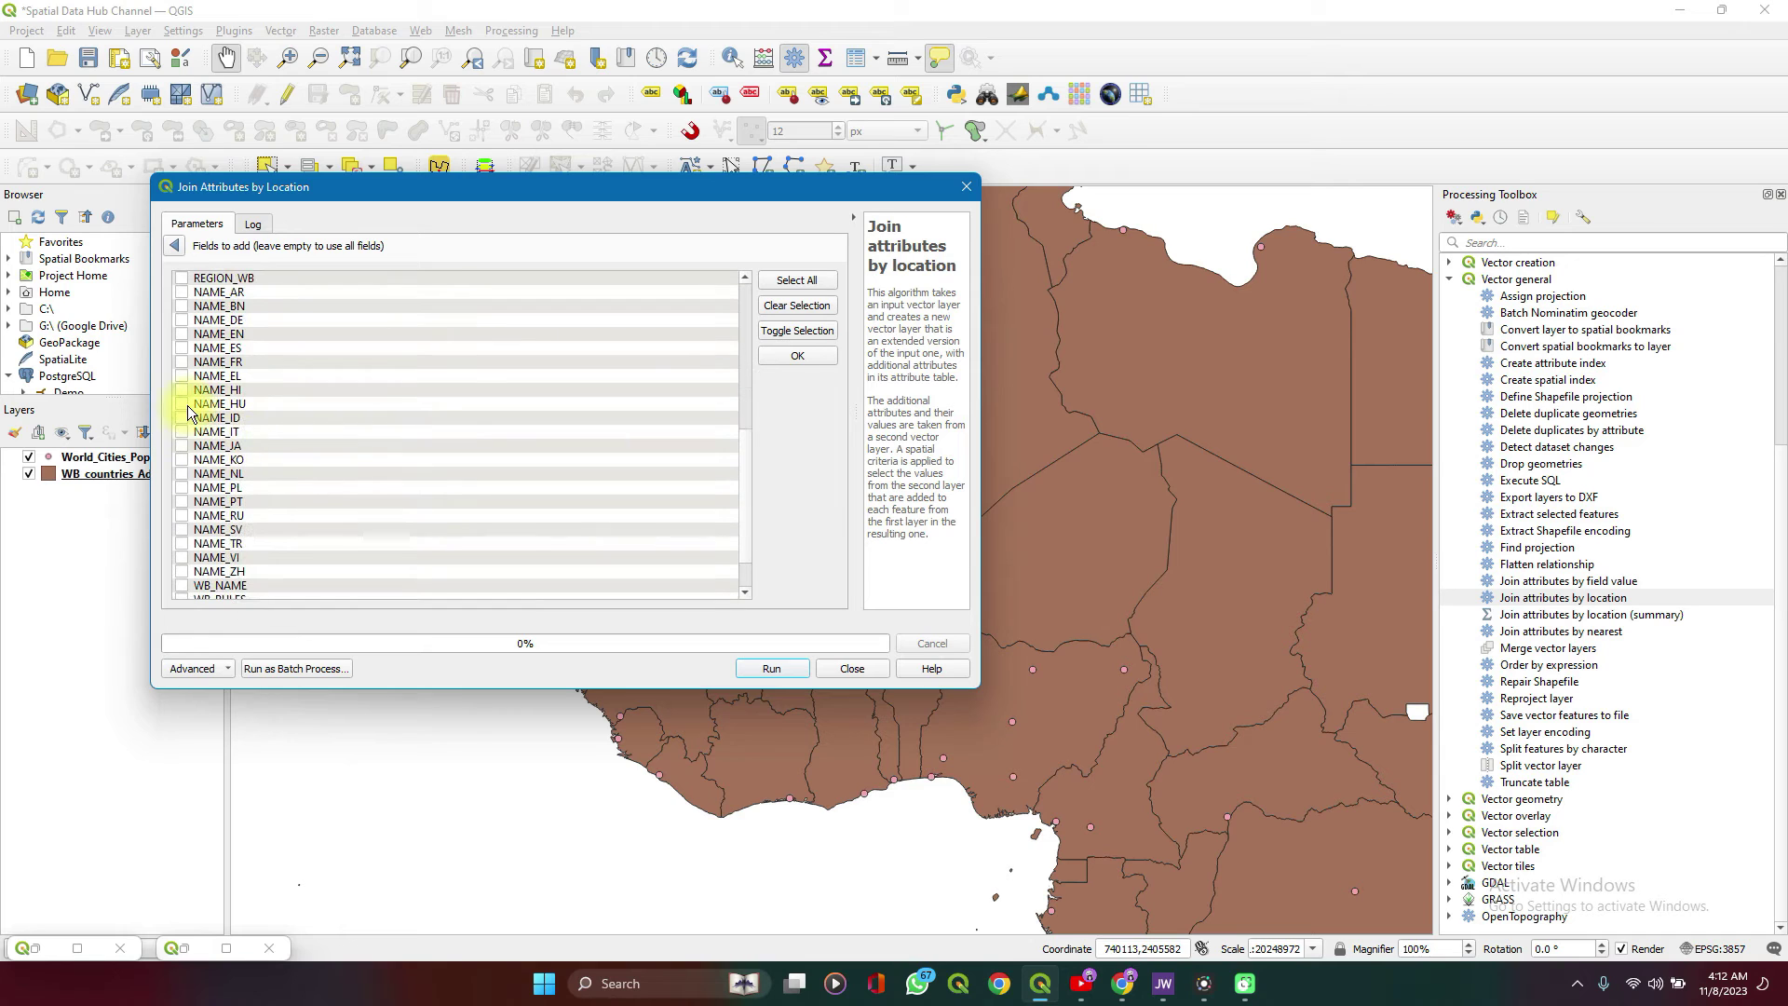
scroll(188, 405, up, 8)
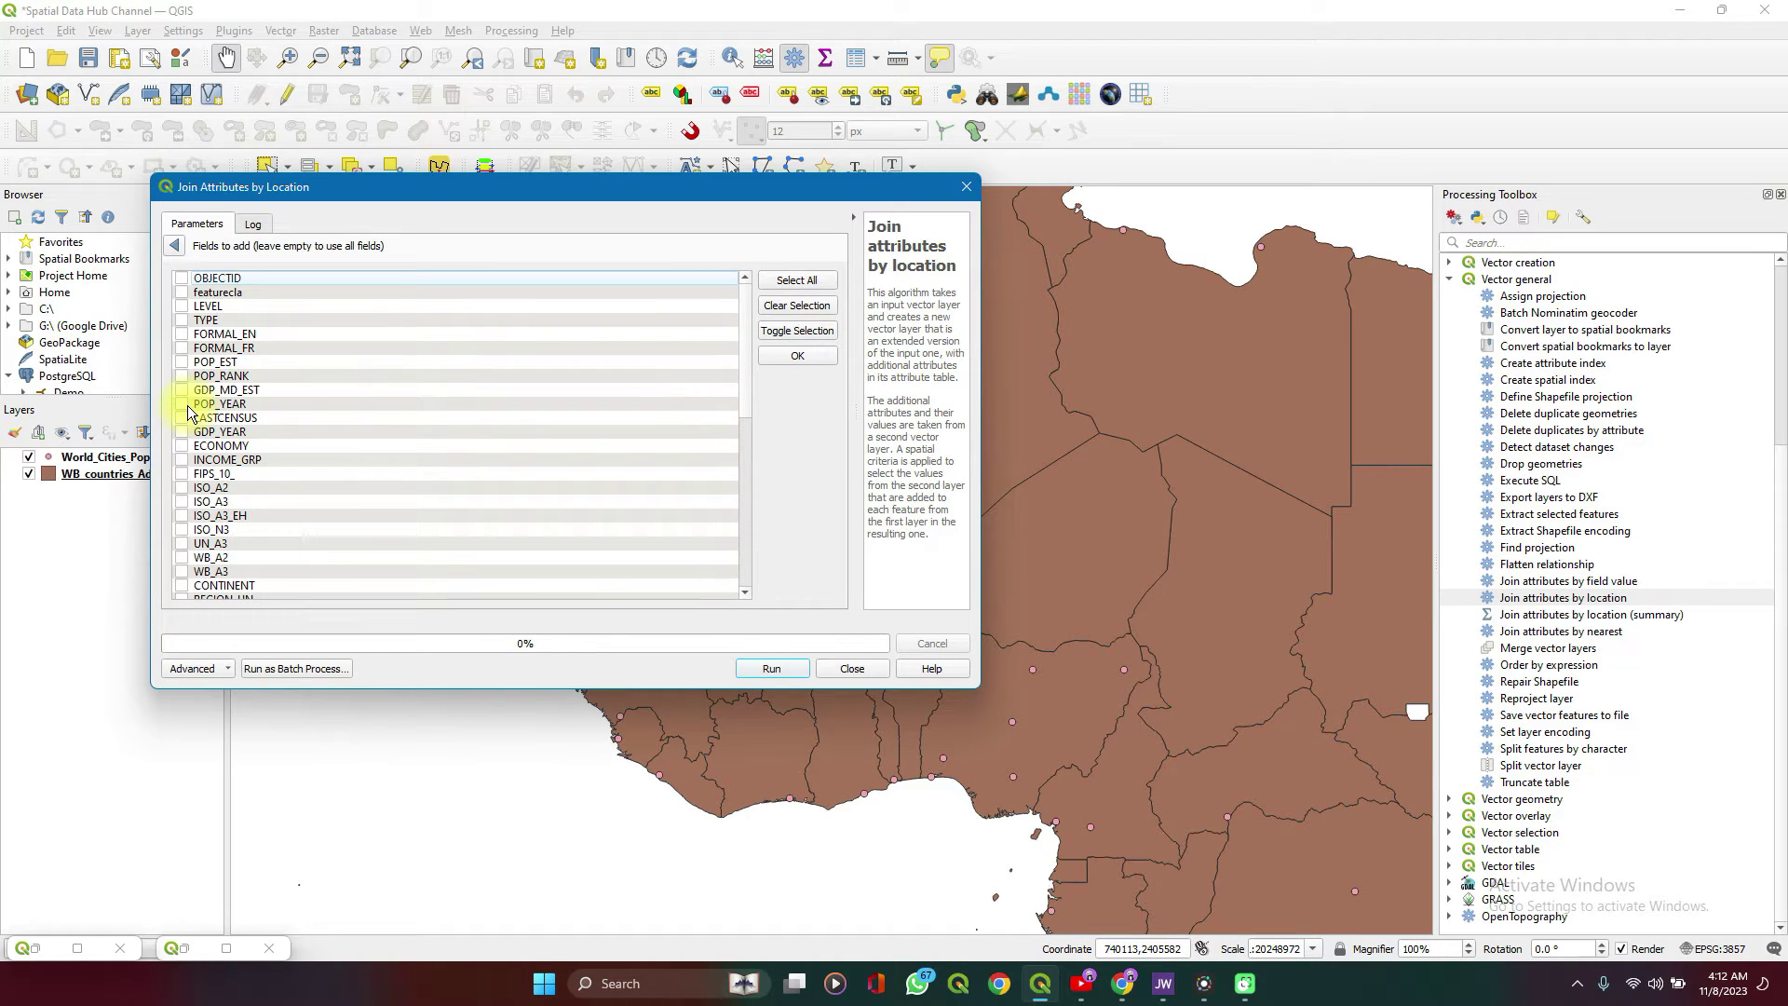
click(183, 278)
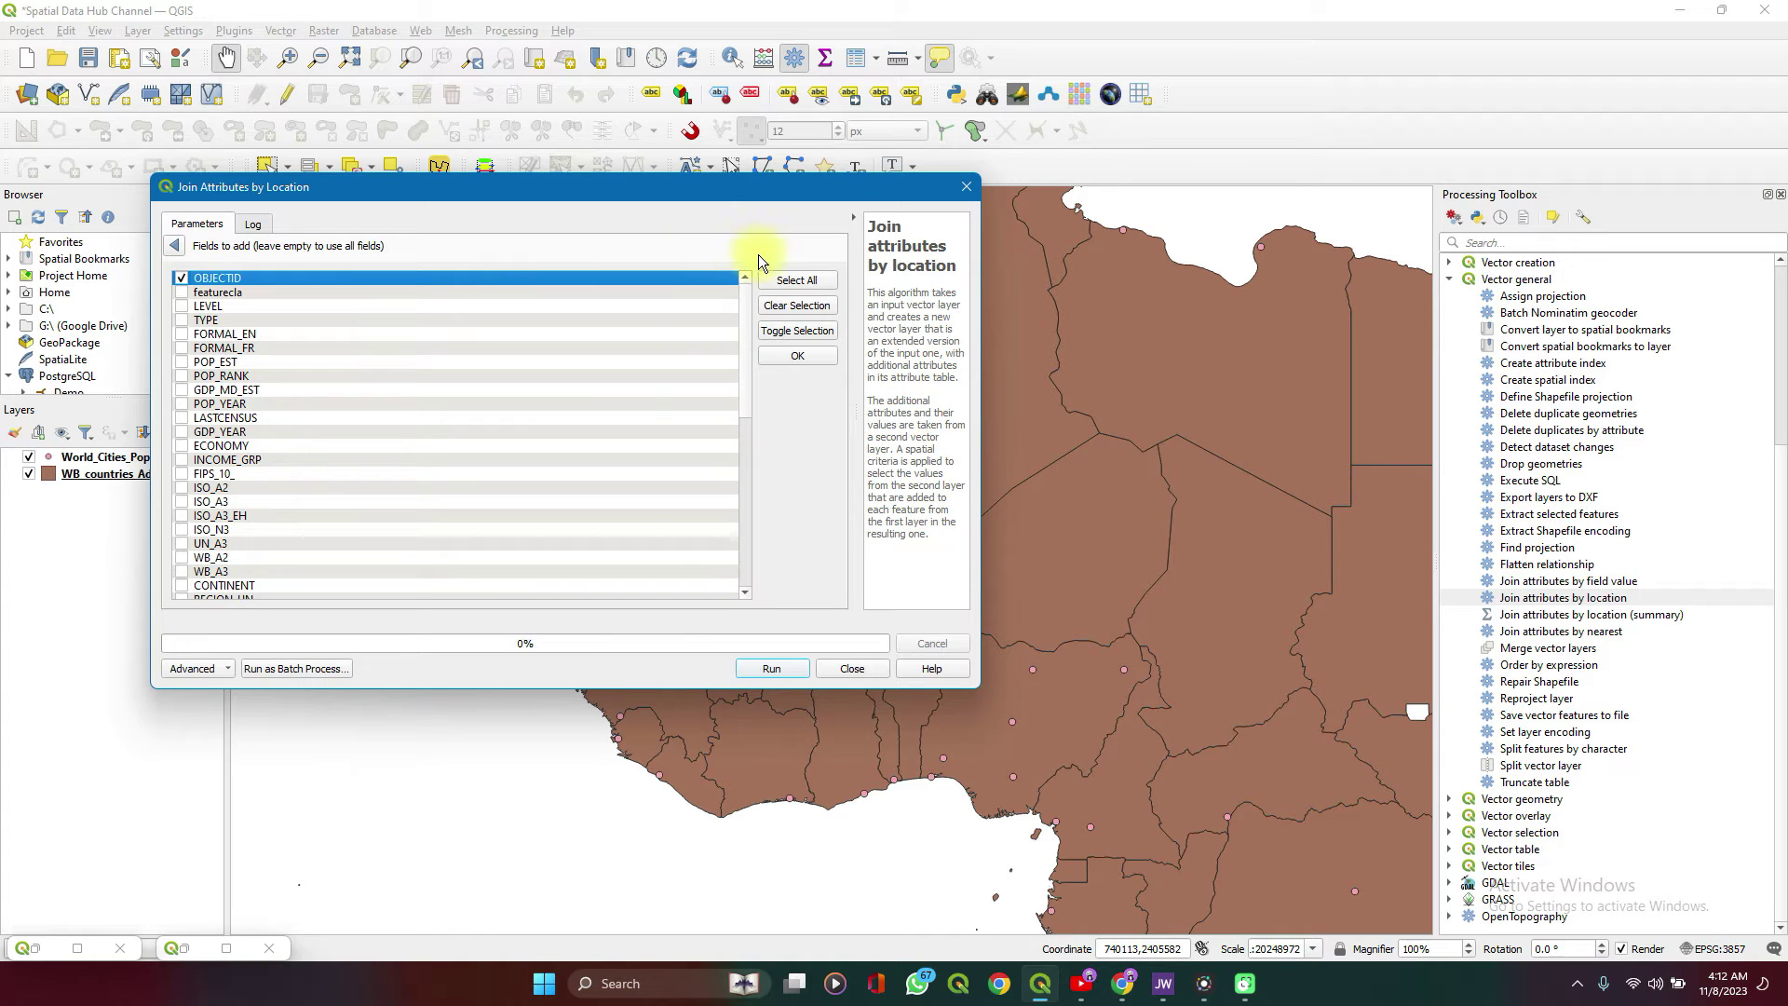
click(784, 273)
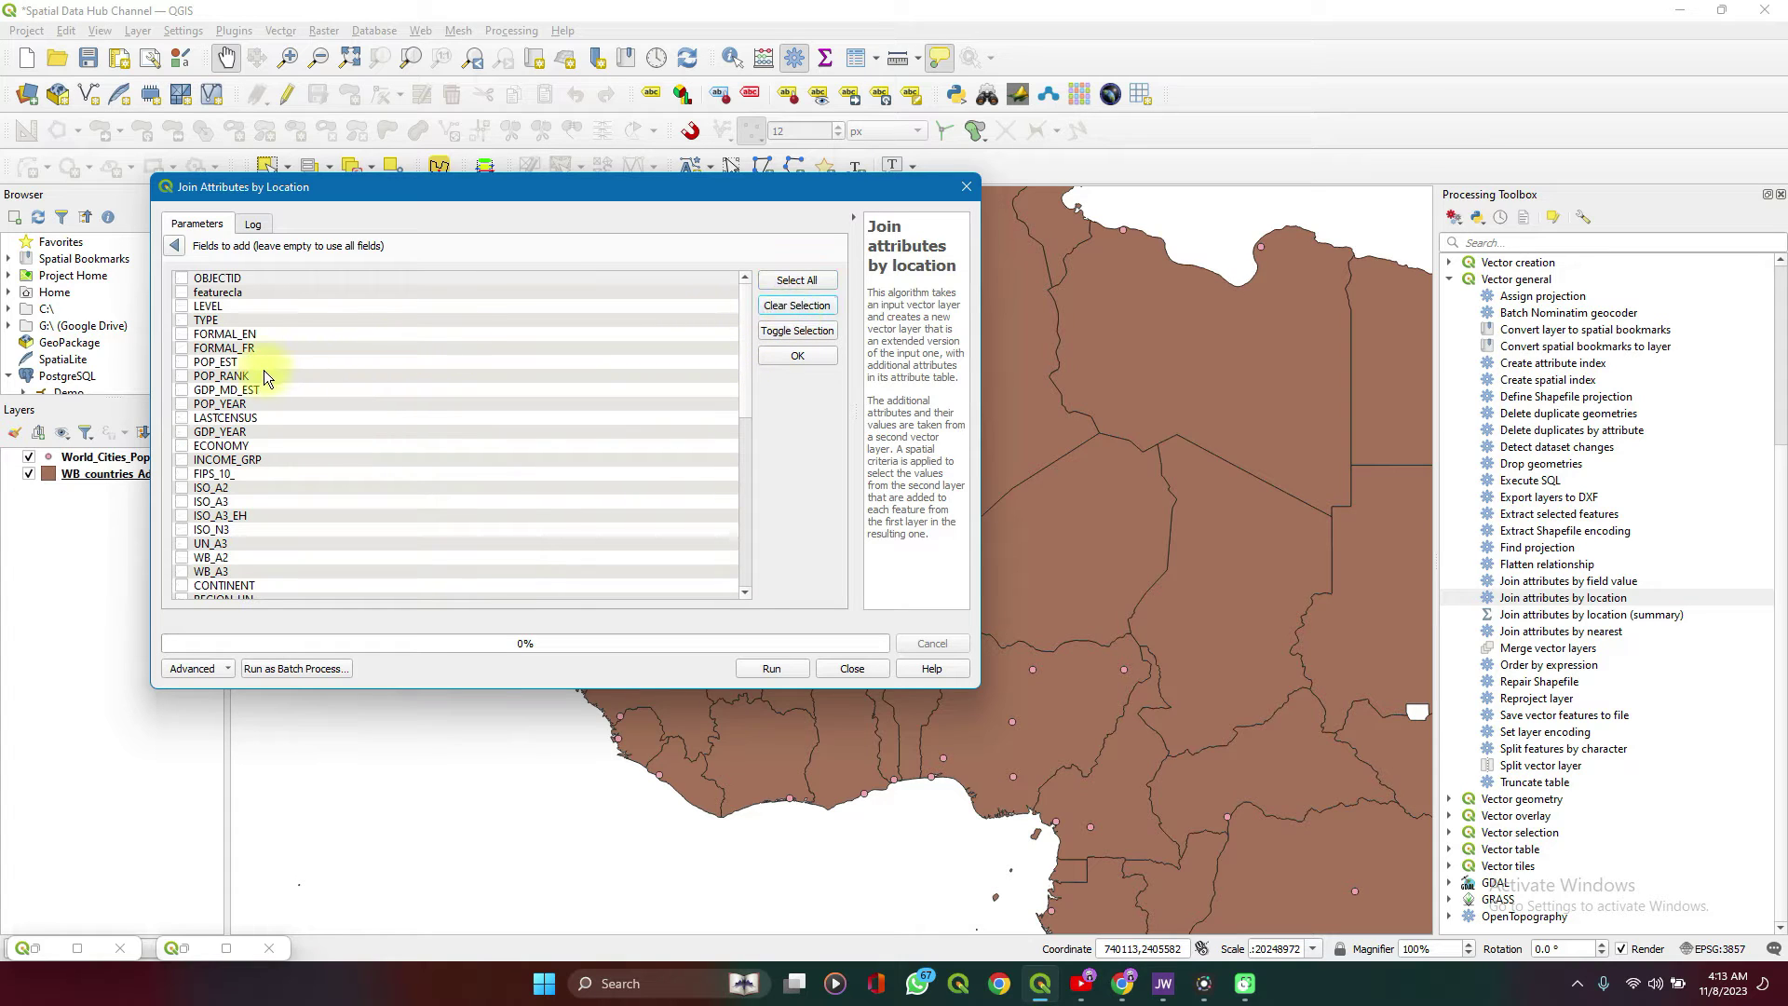
click(209, 392)
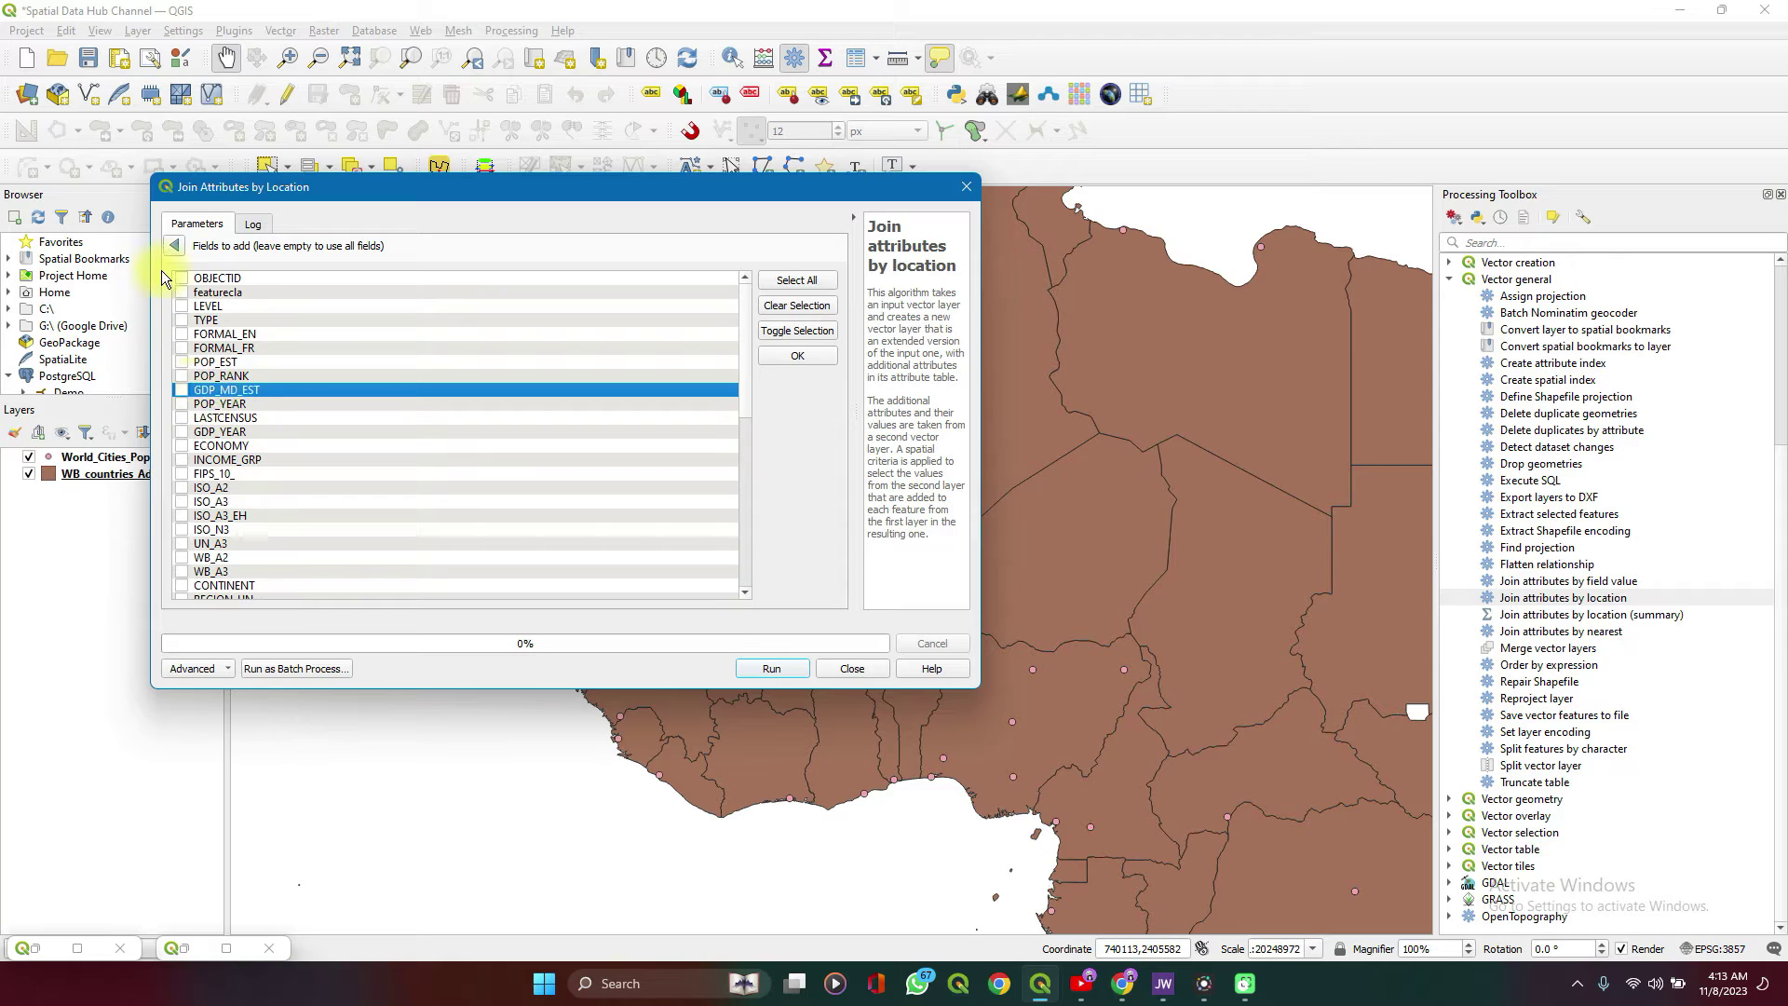
click(172, 249)
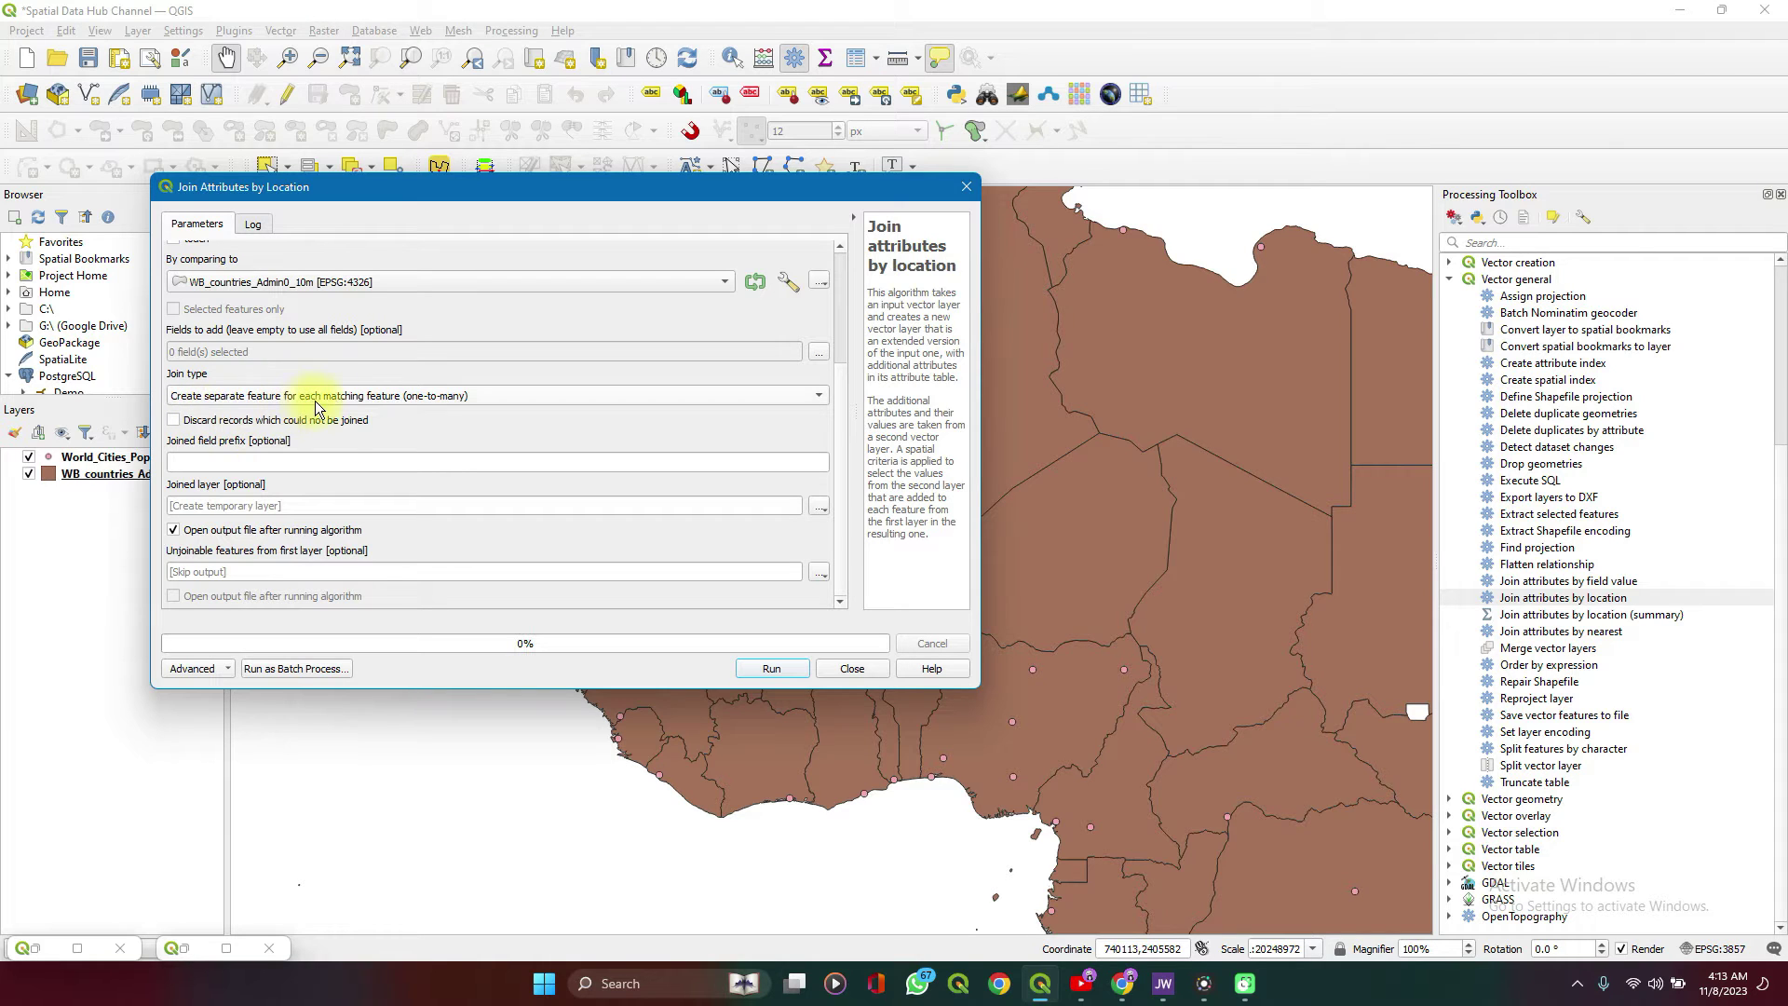
Choose the one-to-one first-matching join type and keep Joined layer as a temporary output
click(447, 393)
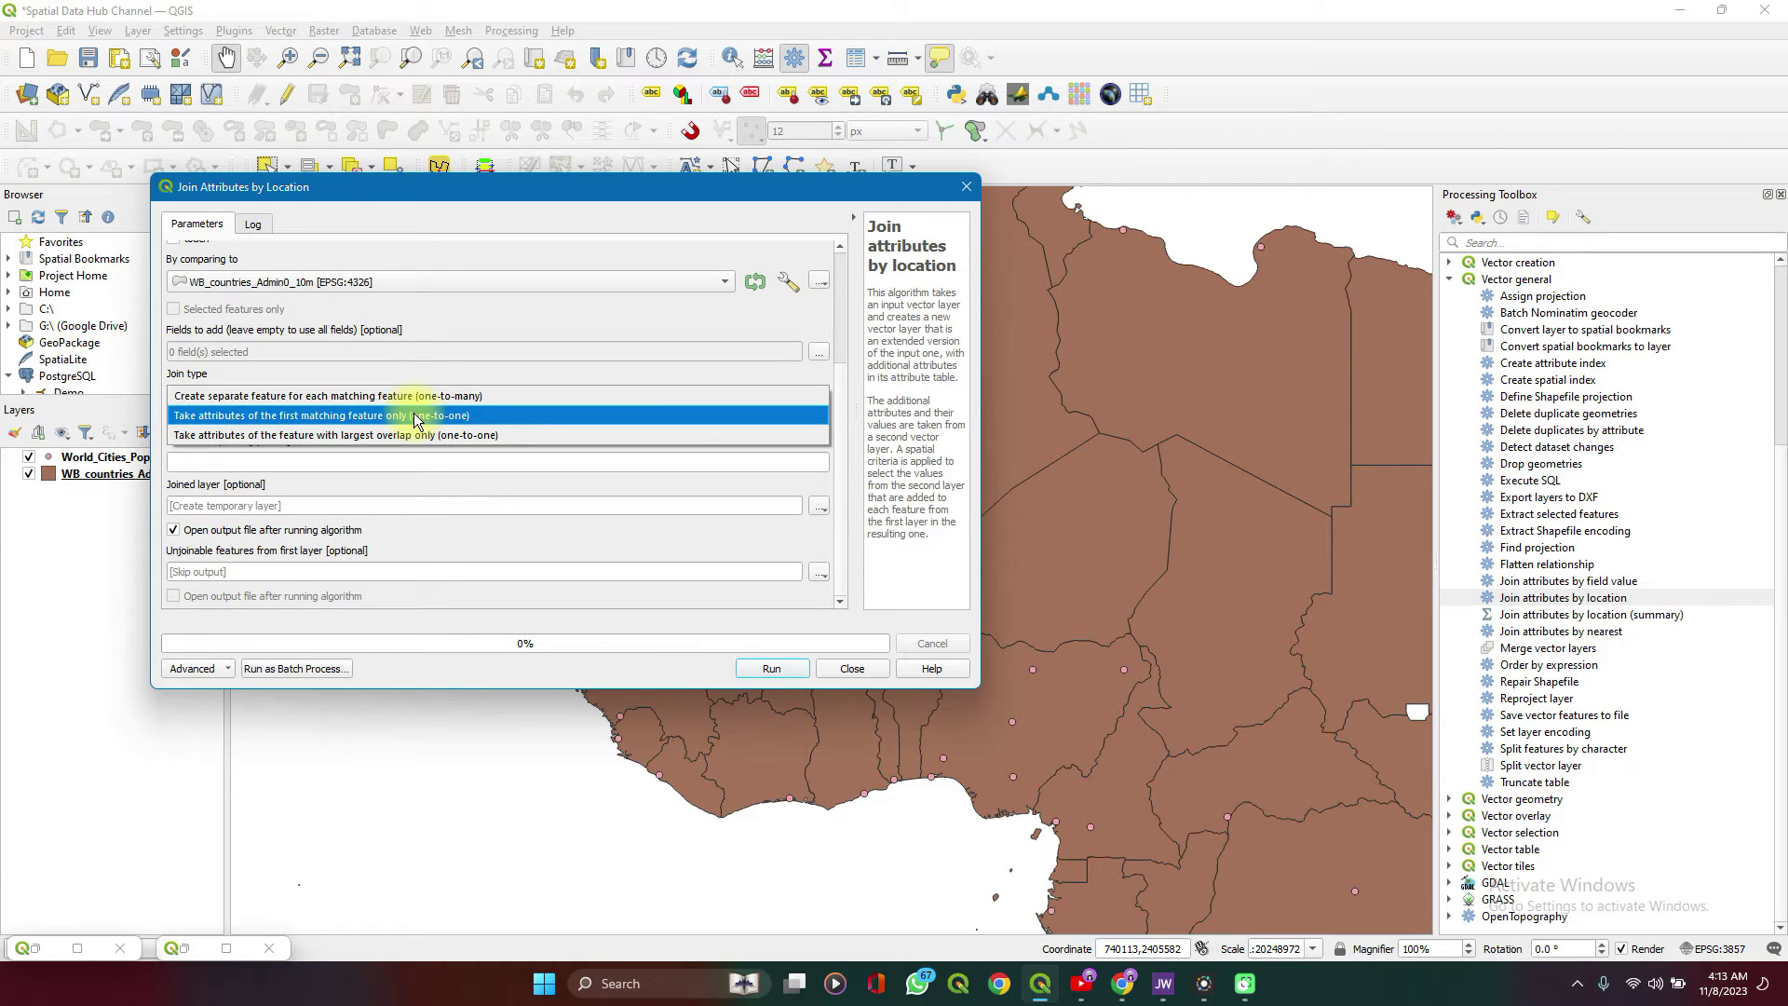
click(415, 415)
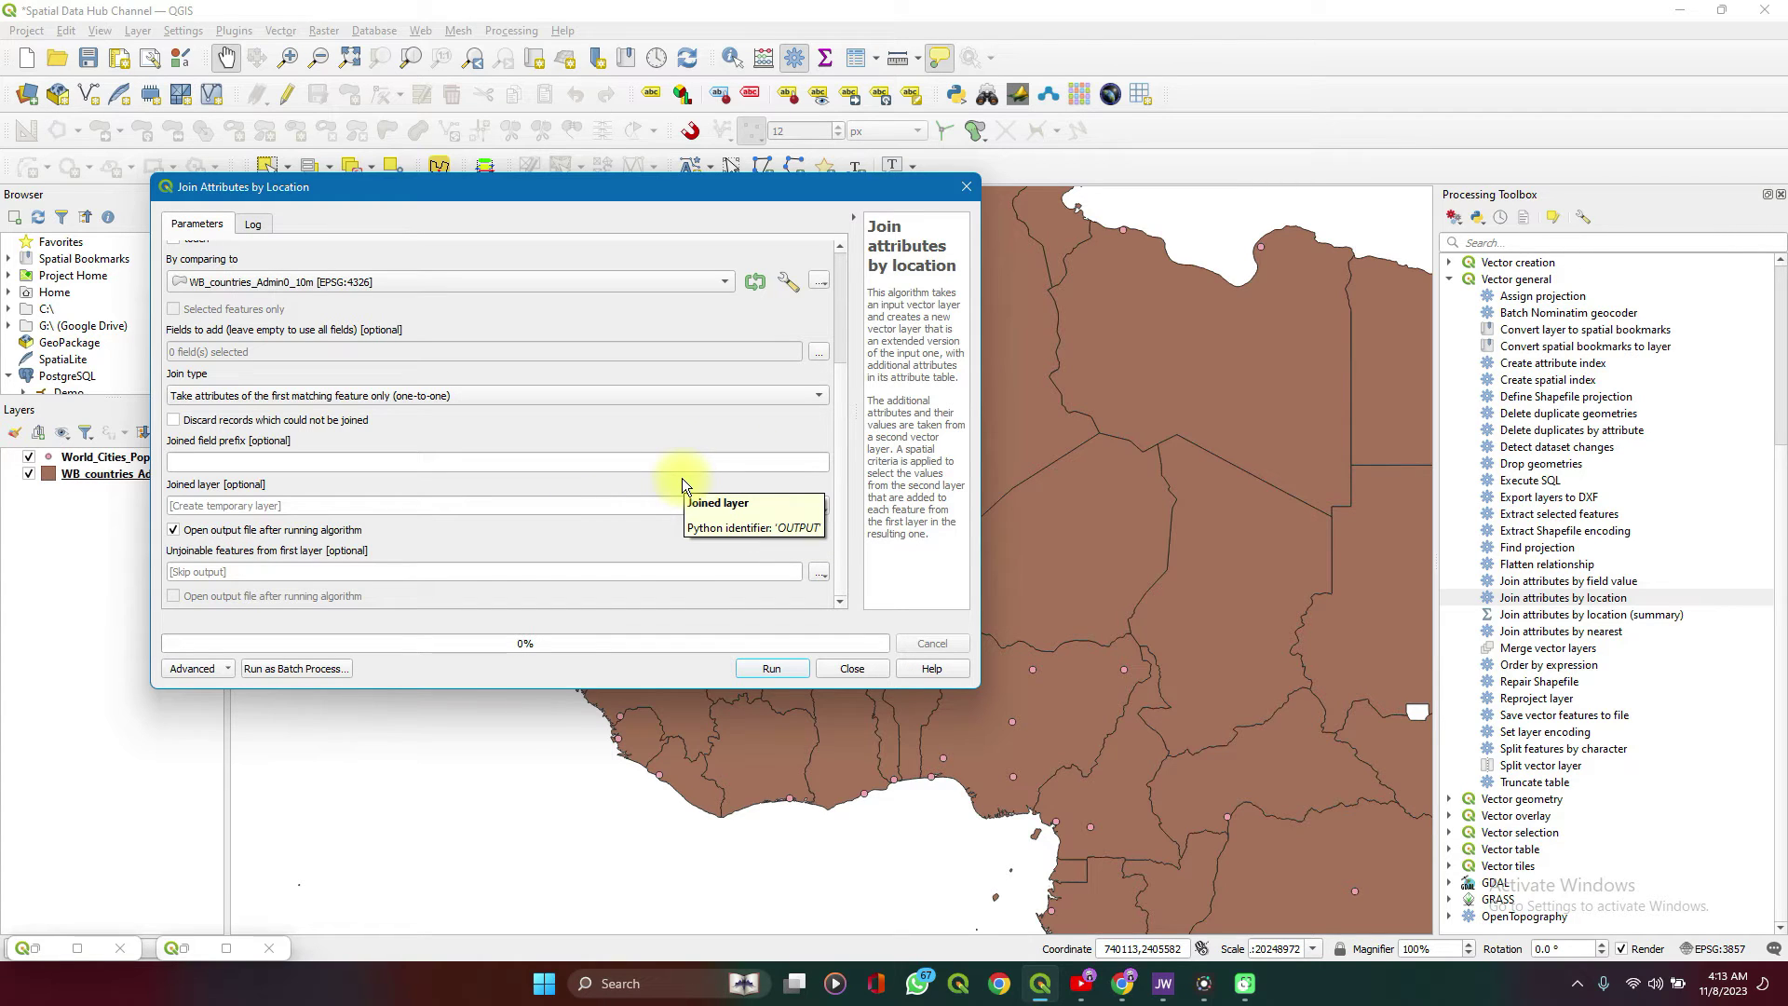
click(826, 510)
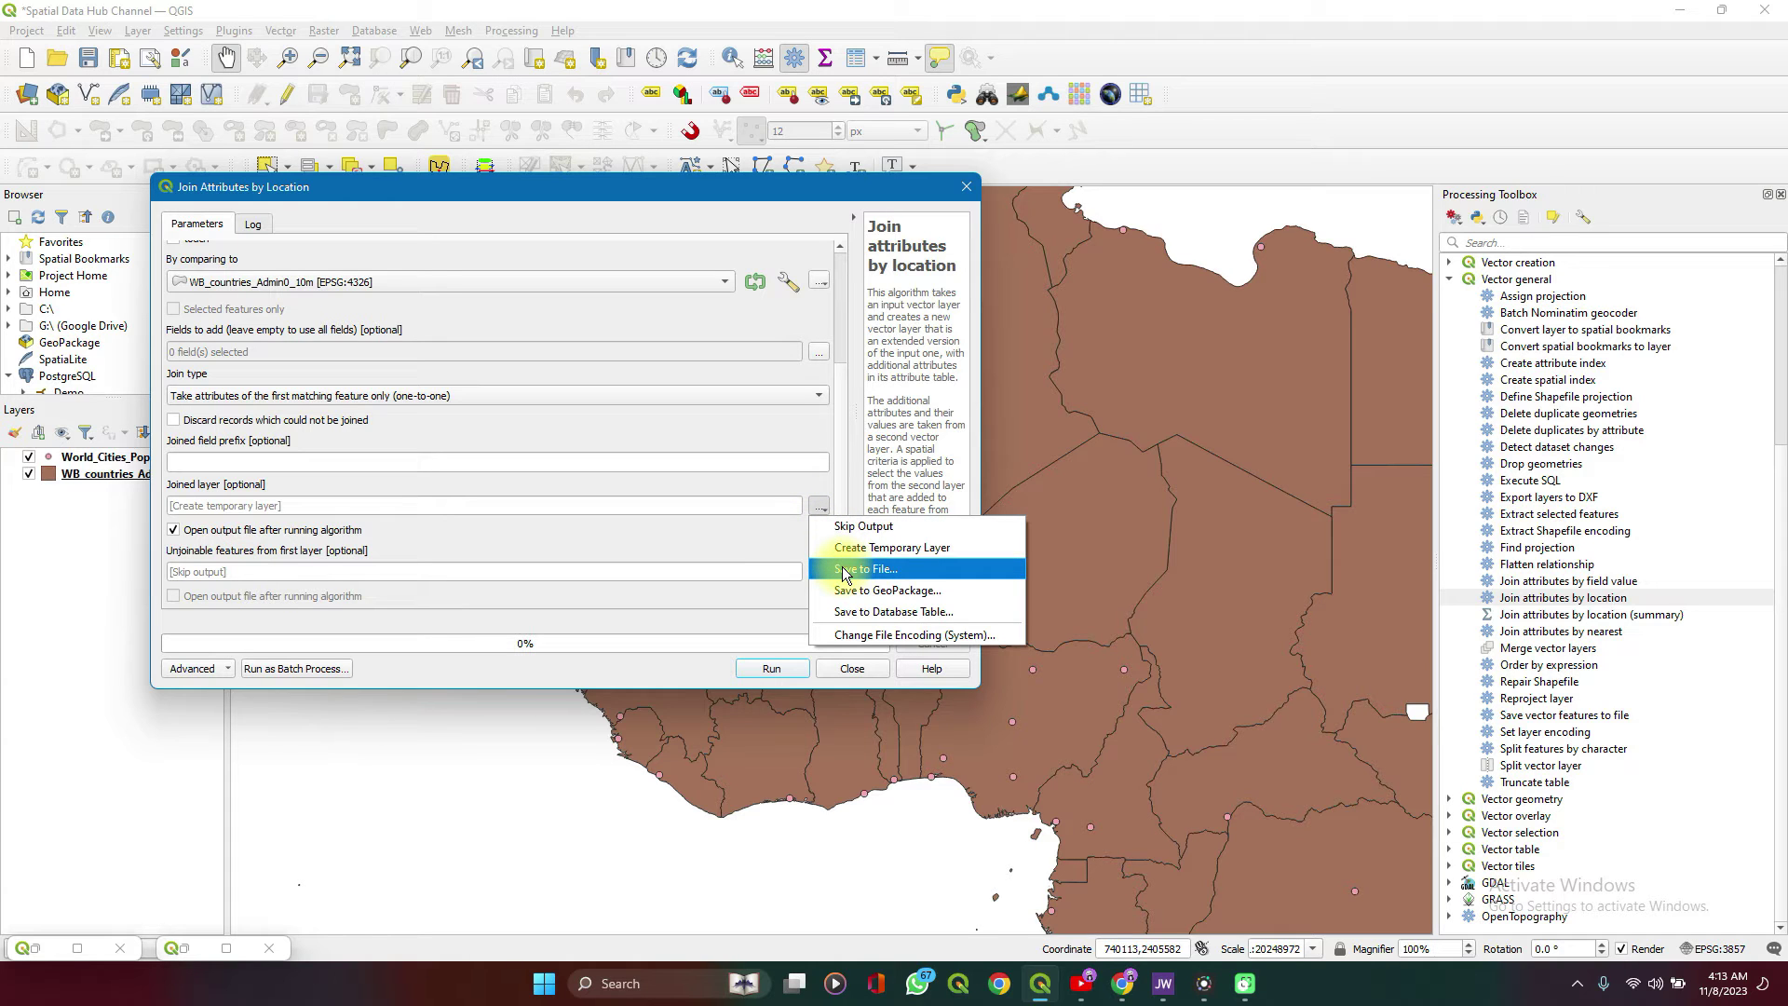
click(843, 569)
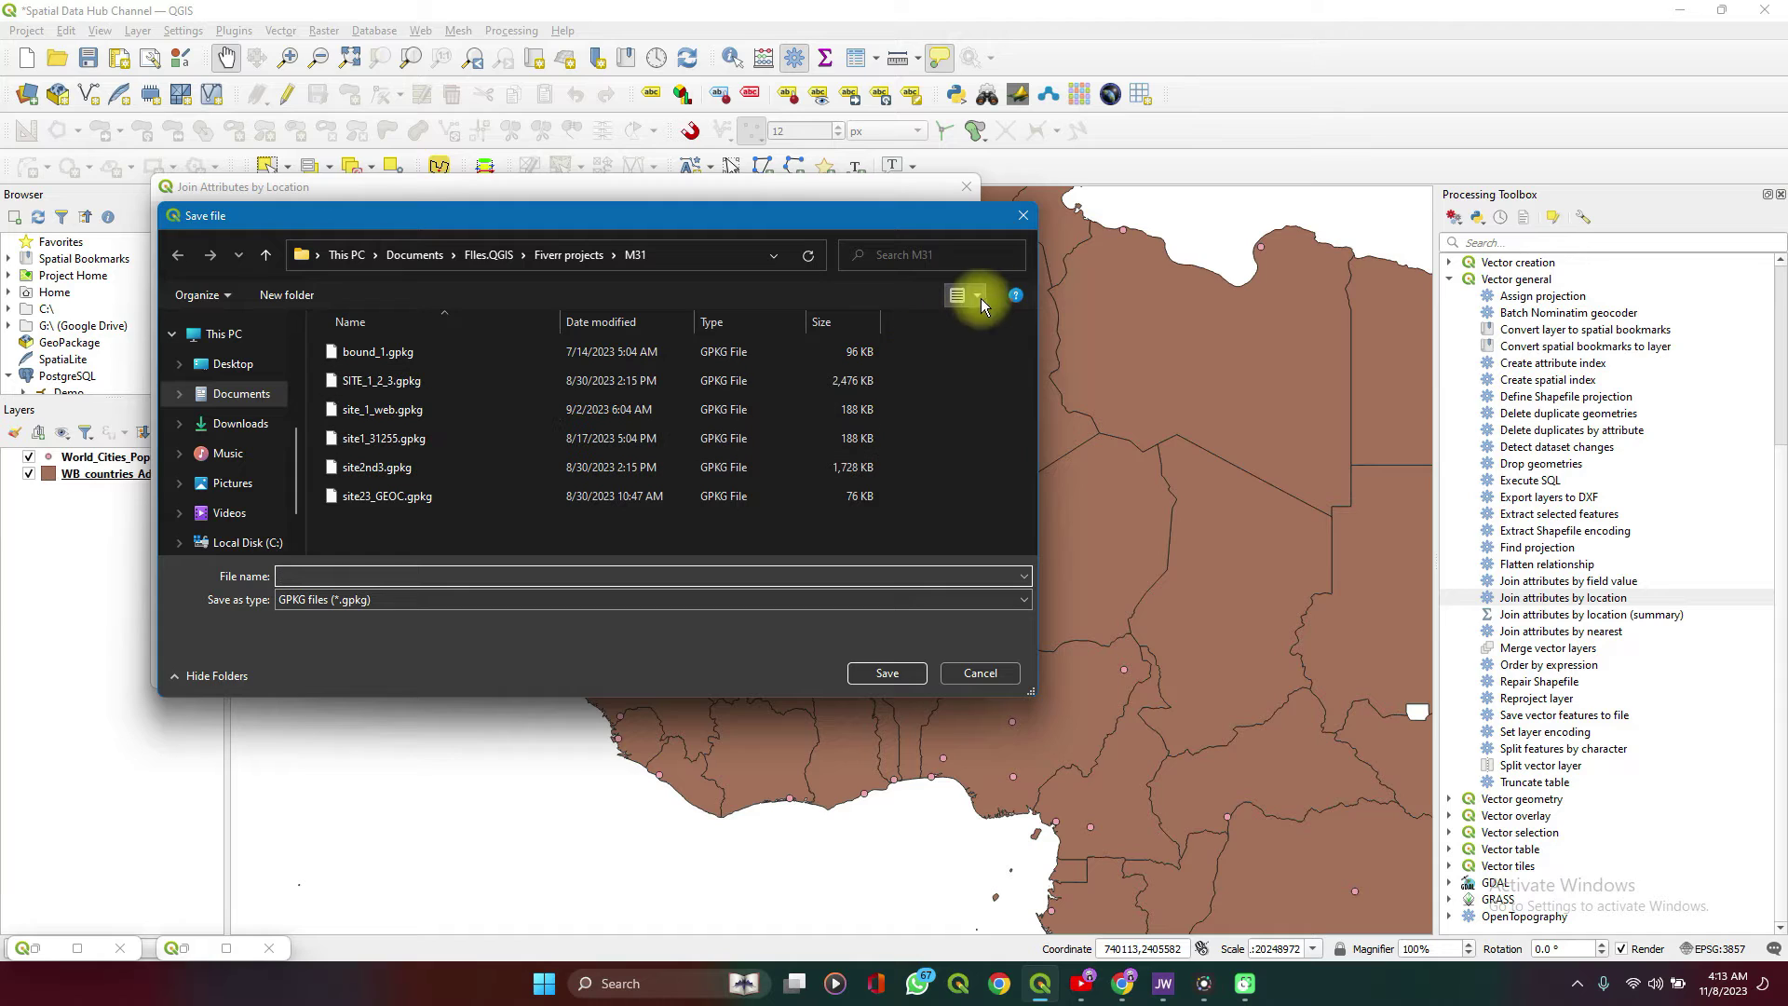
click(499, 598)
click(499, 595)
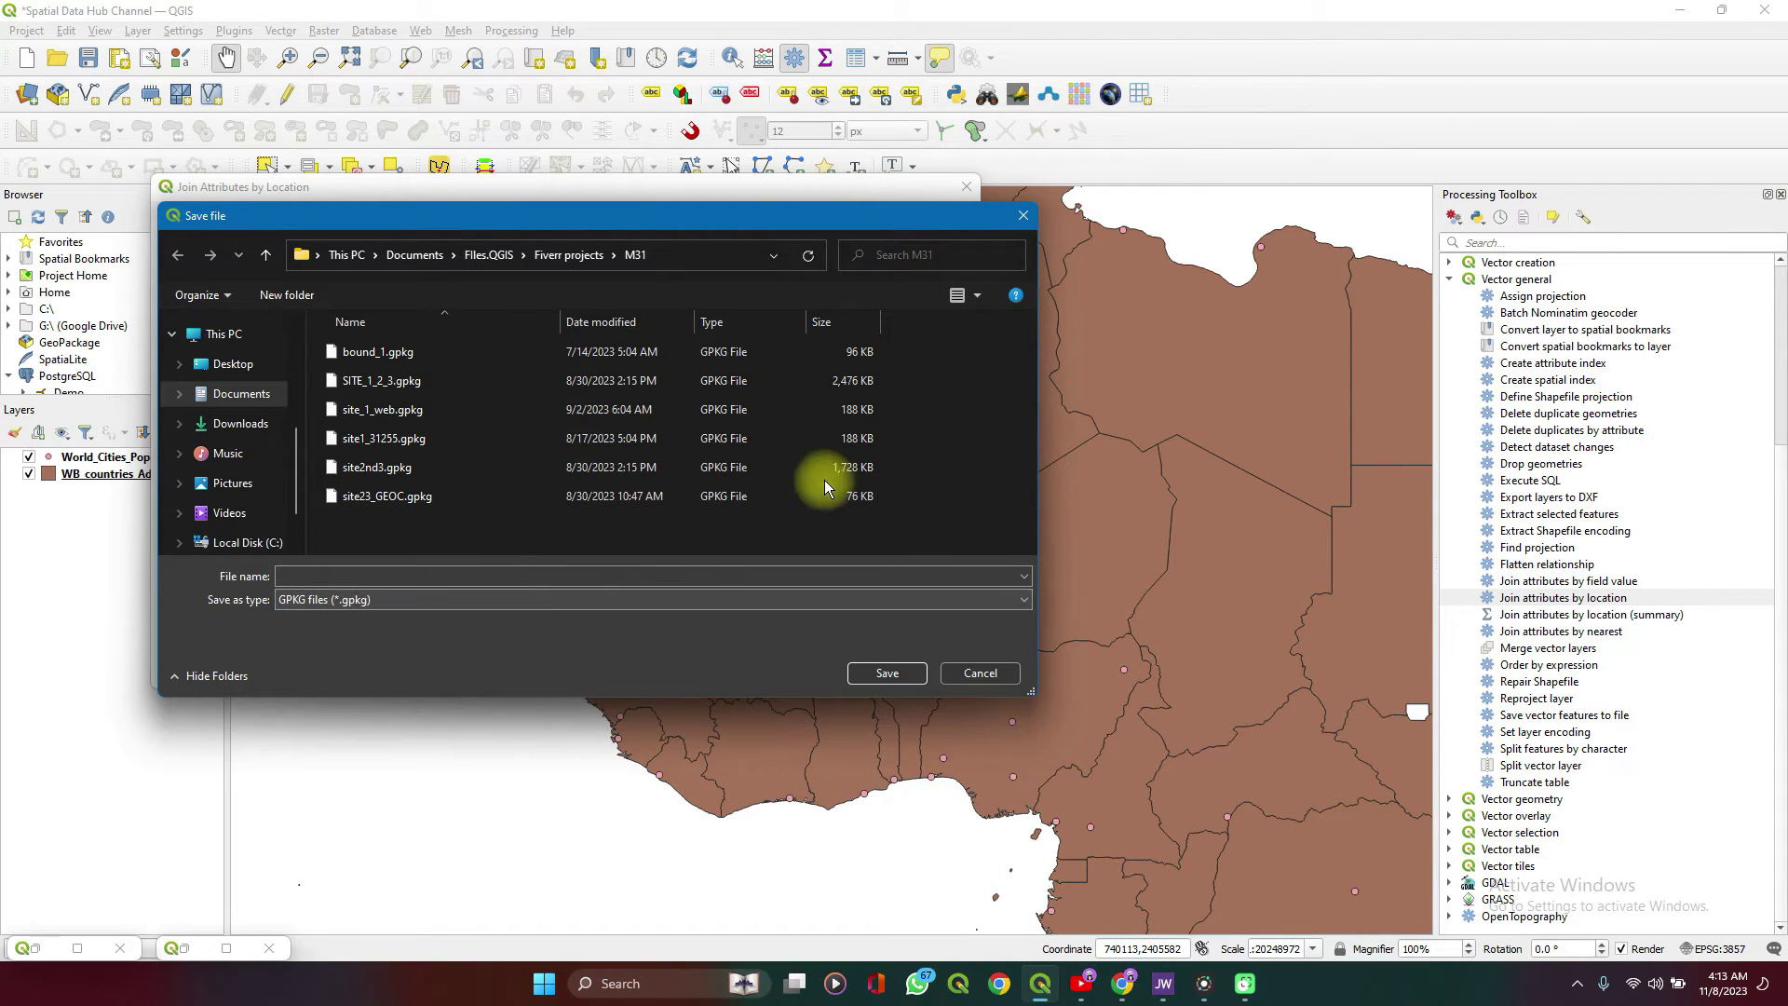
click(1023, 216)
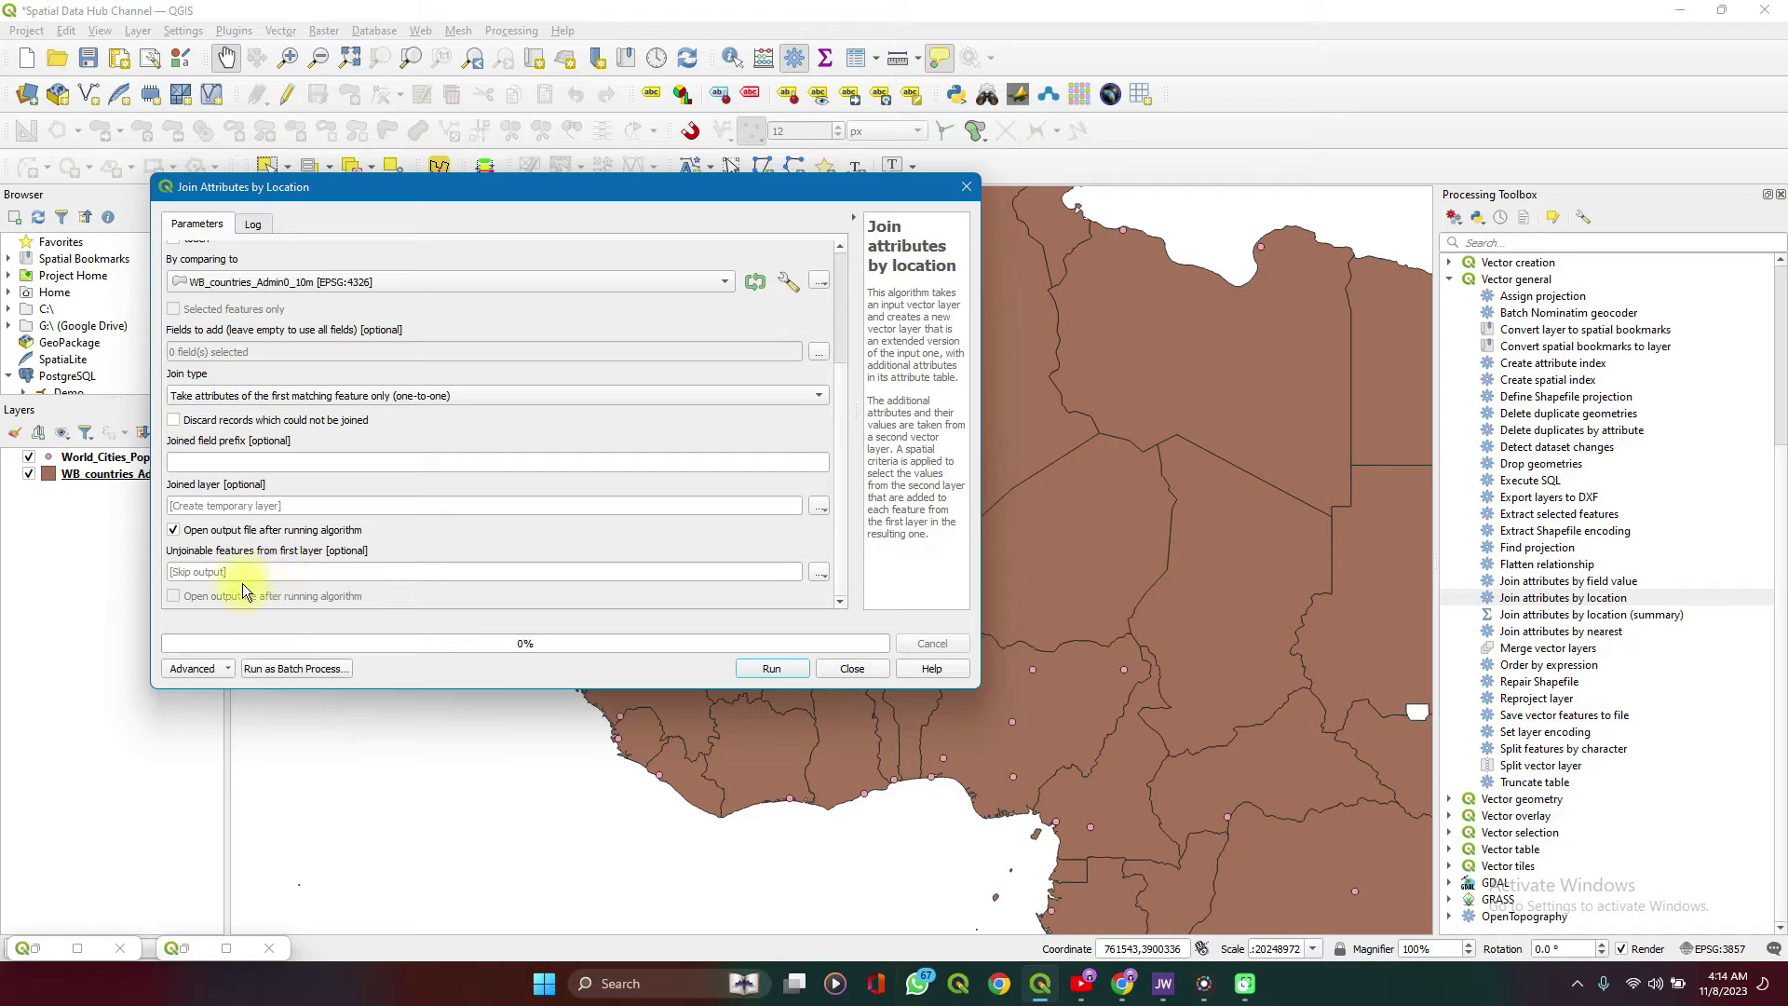
click(821, 568)
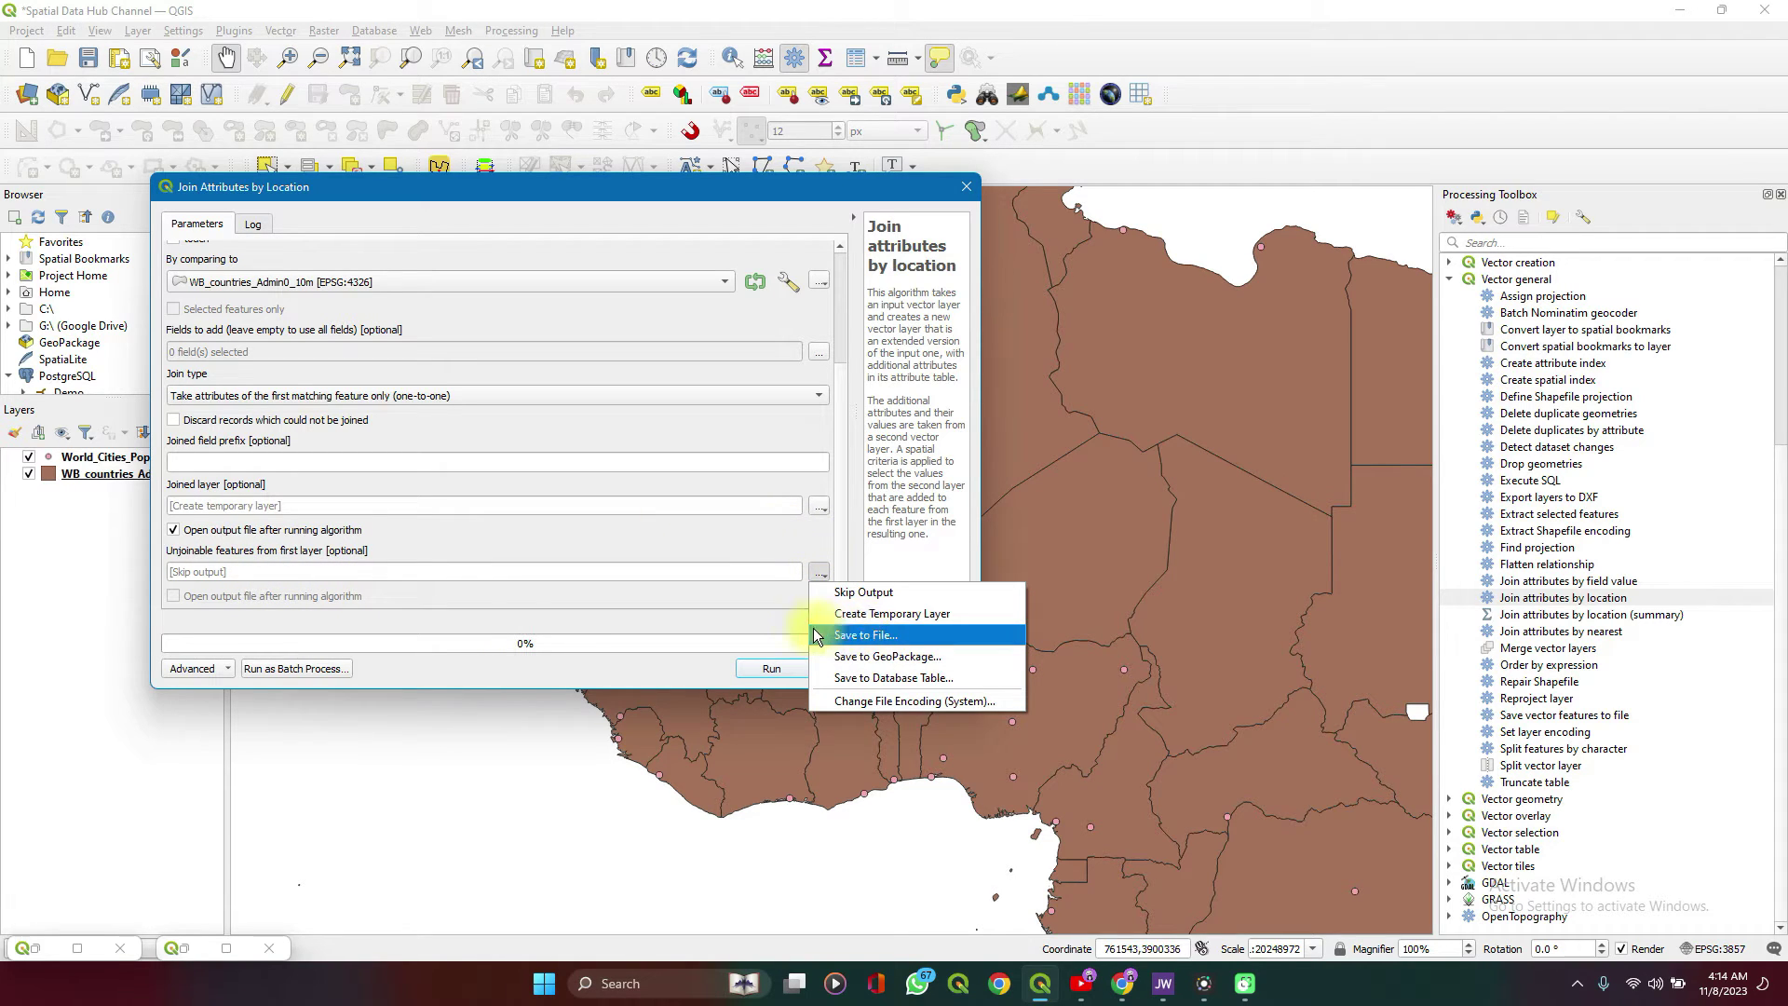
Keep unjoinable features skipped and run the join, which matches 324 cities
click(736, 600)
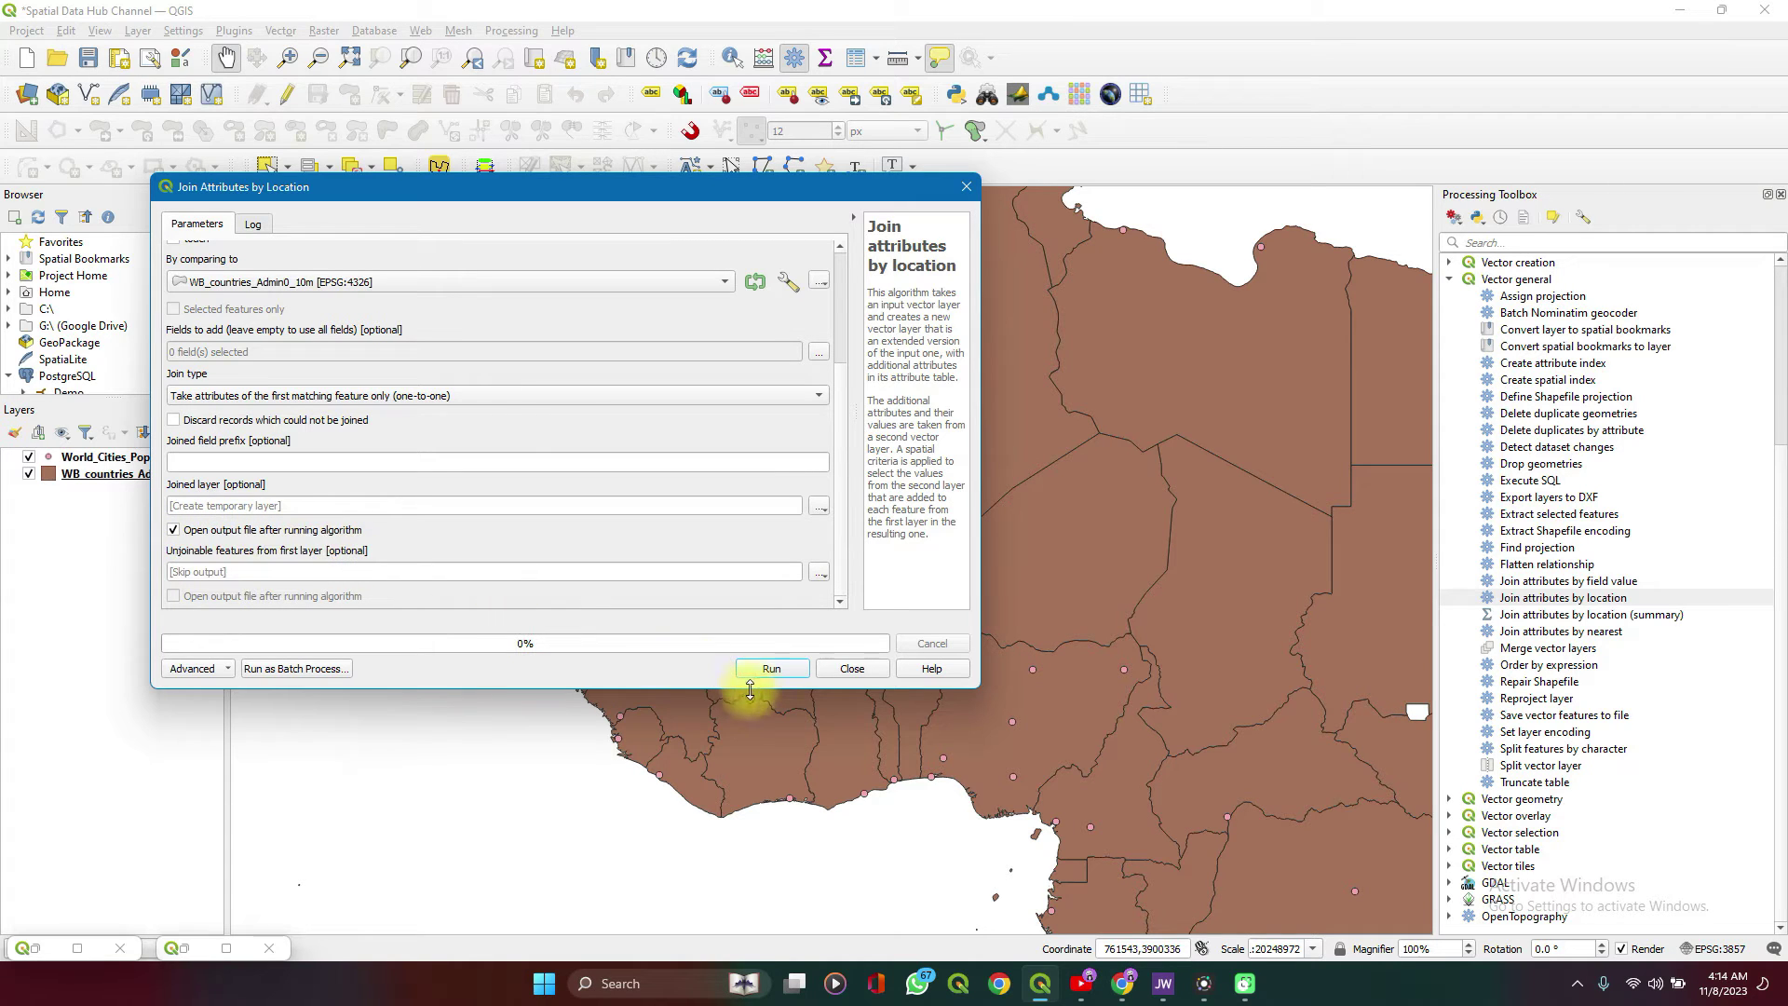
click(769, 669)
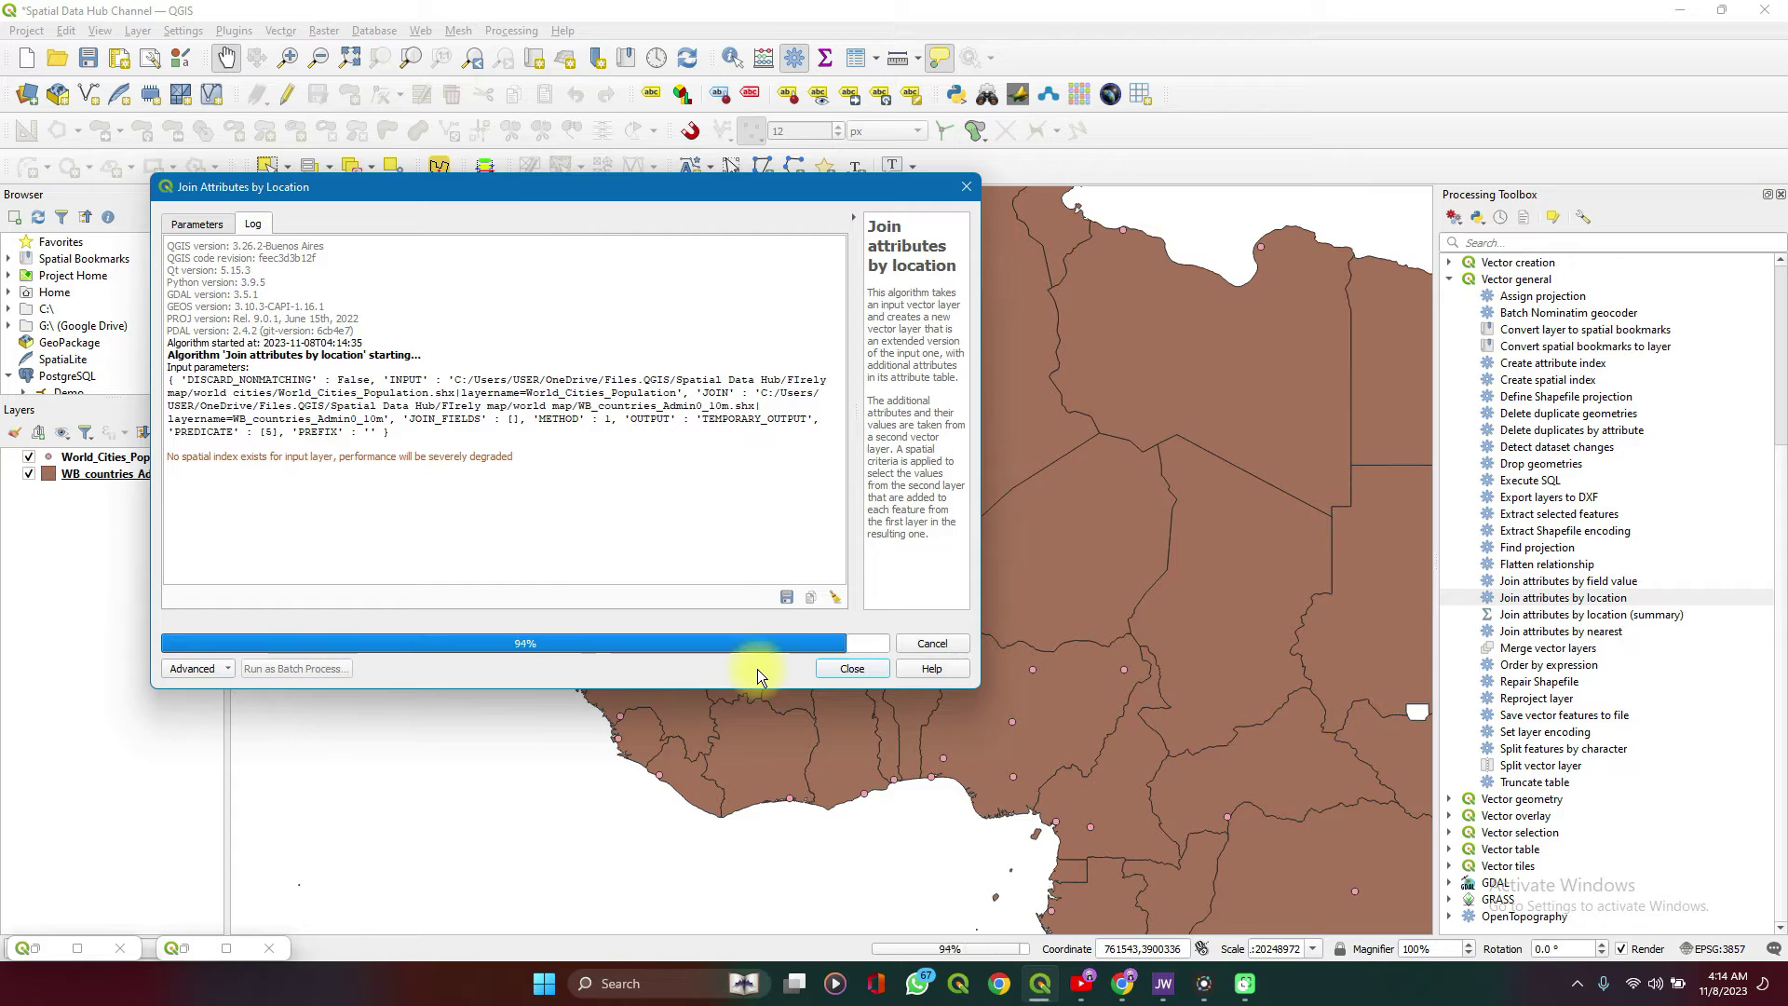
click(858, 668)
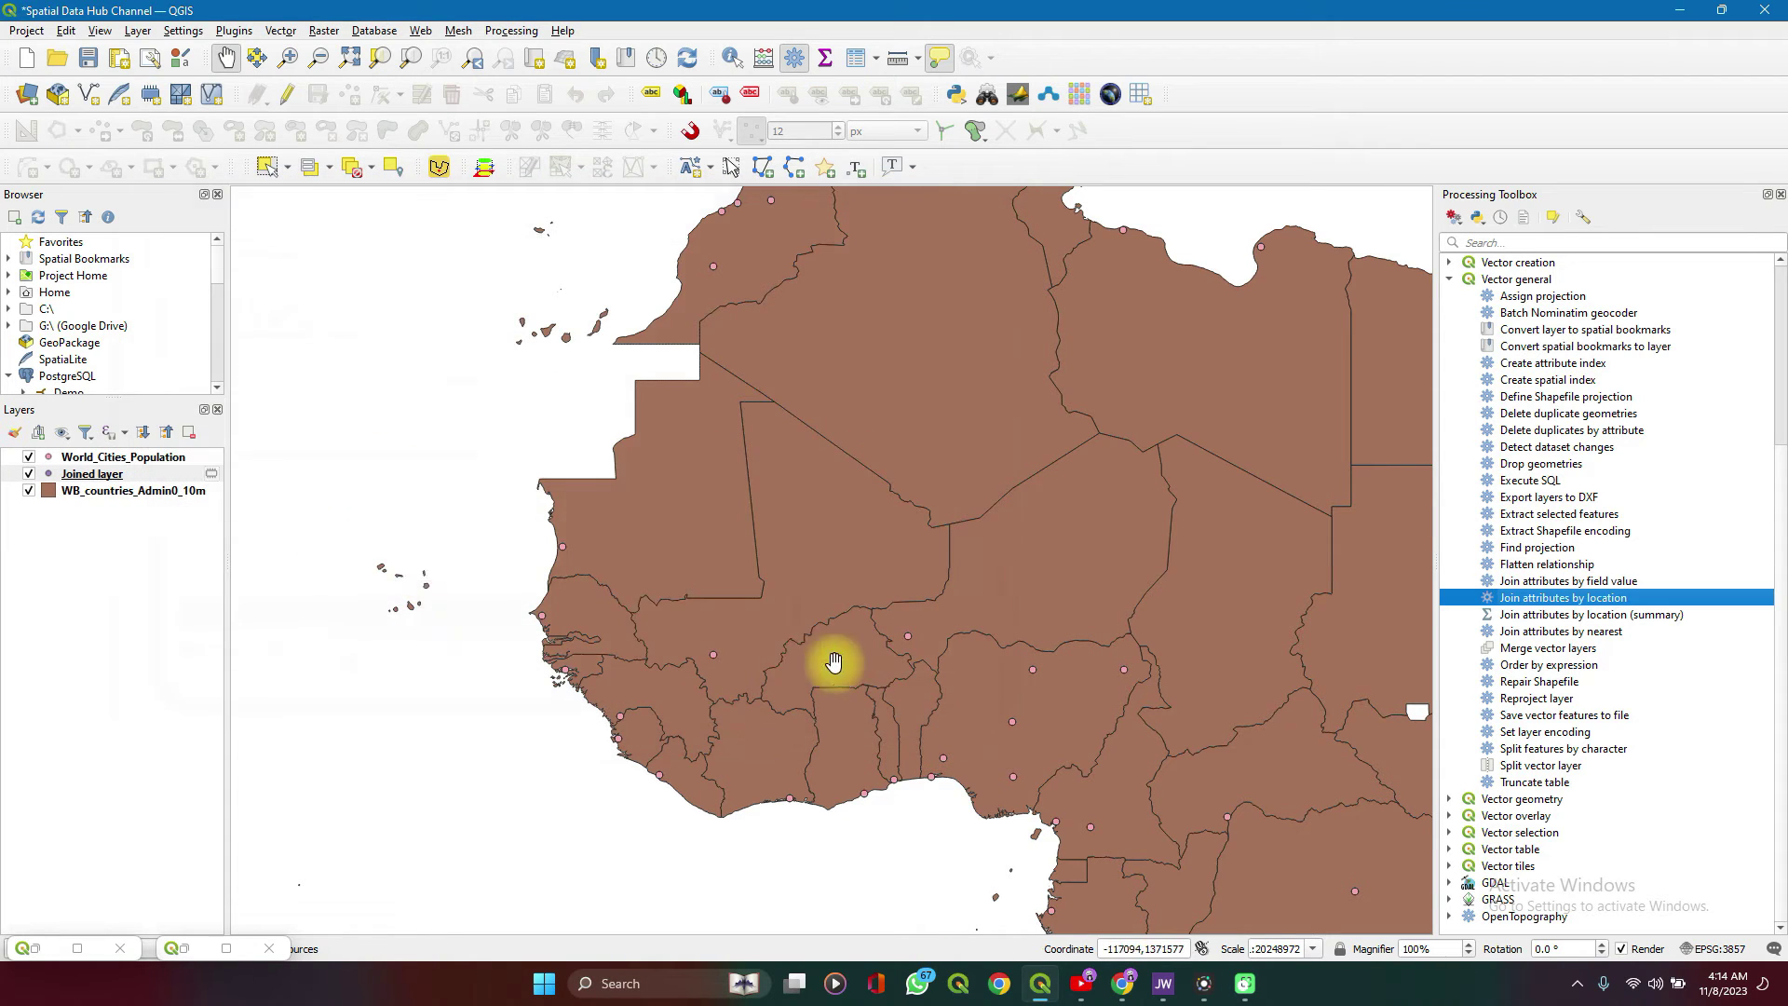
right_click(102, 479)
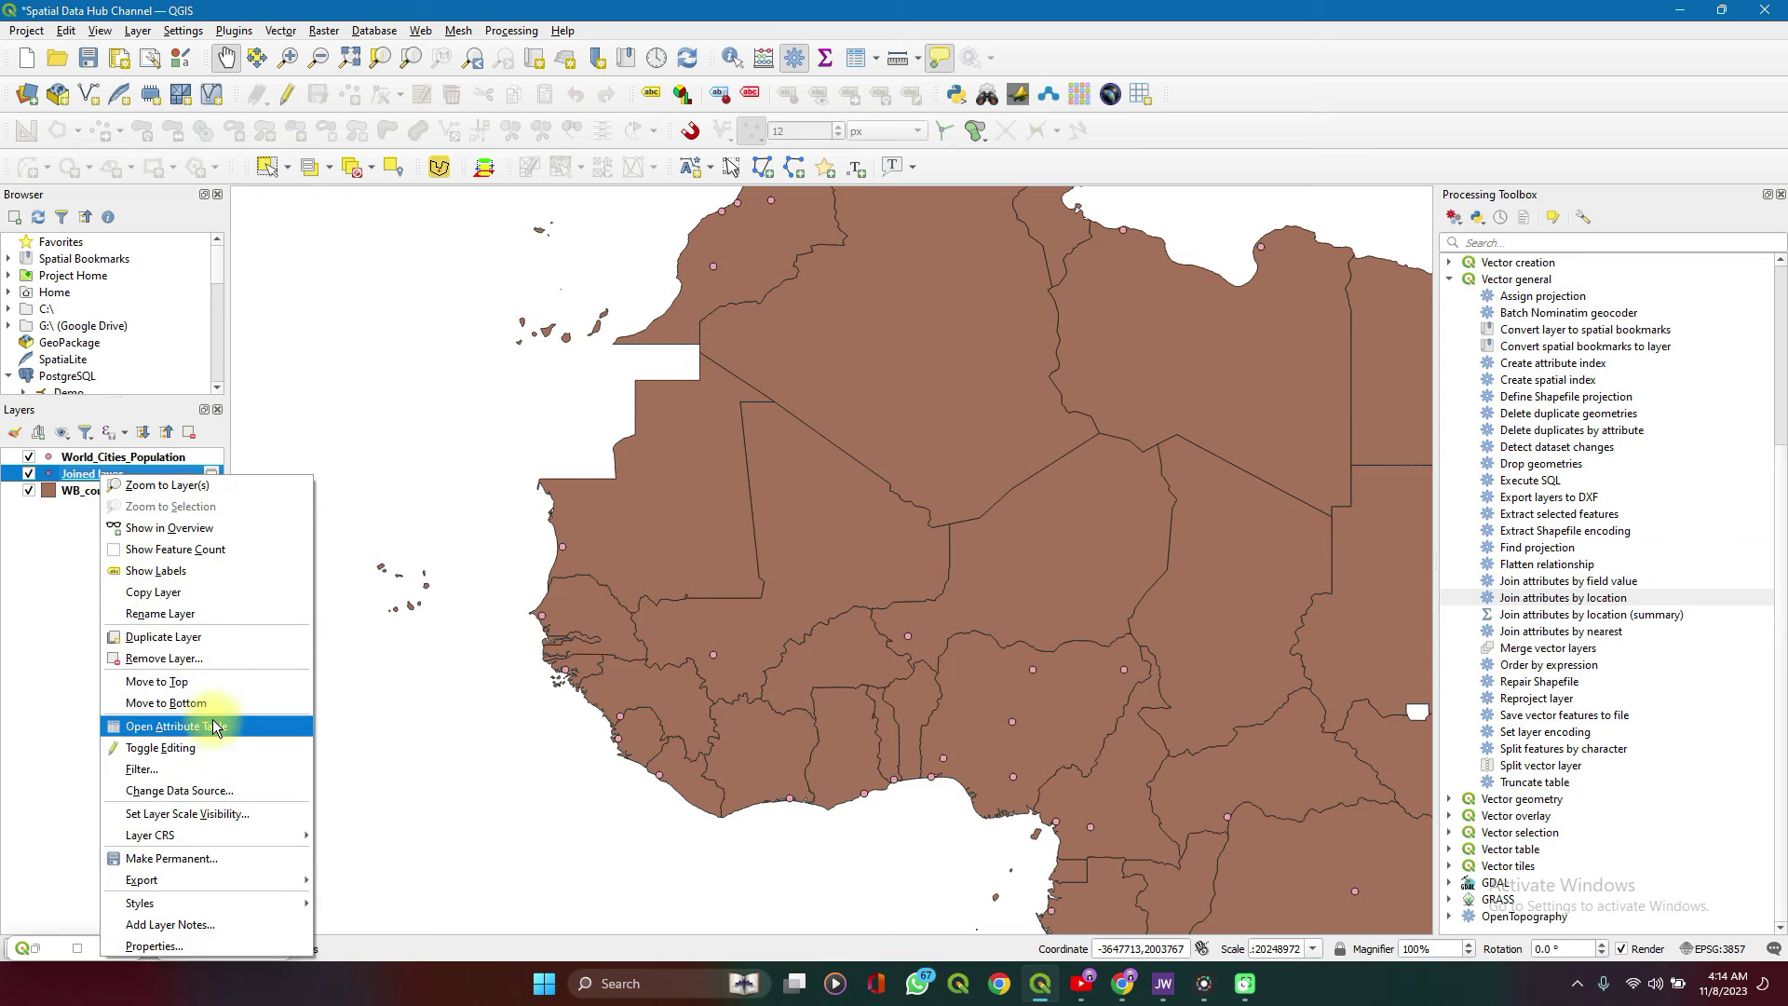
Open the Joined layer's table, widen FORMAL_EN, and browse the ISO code and region columns
click(214, 726)
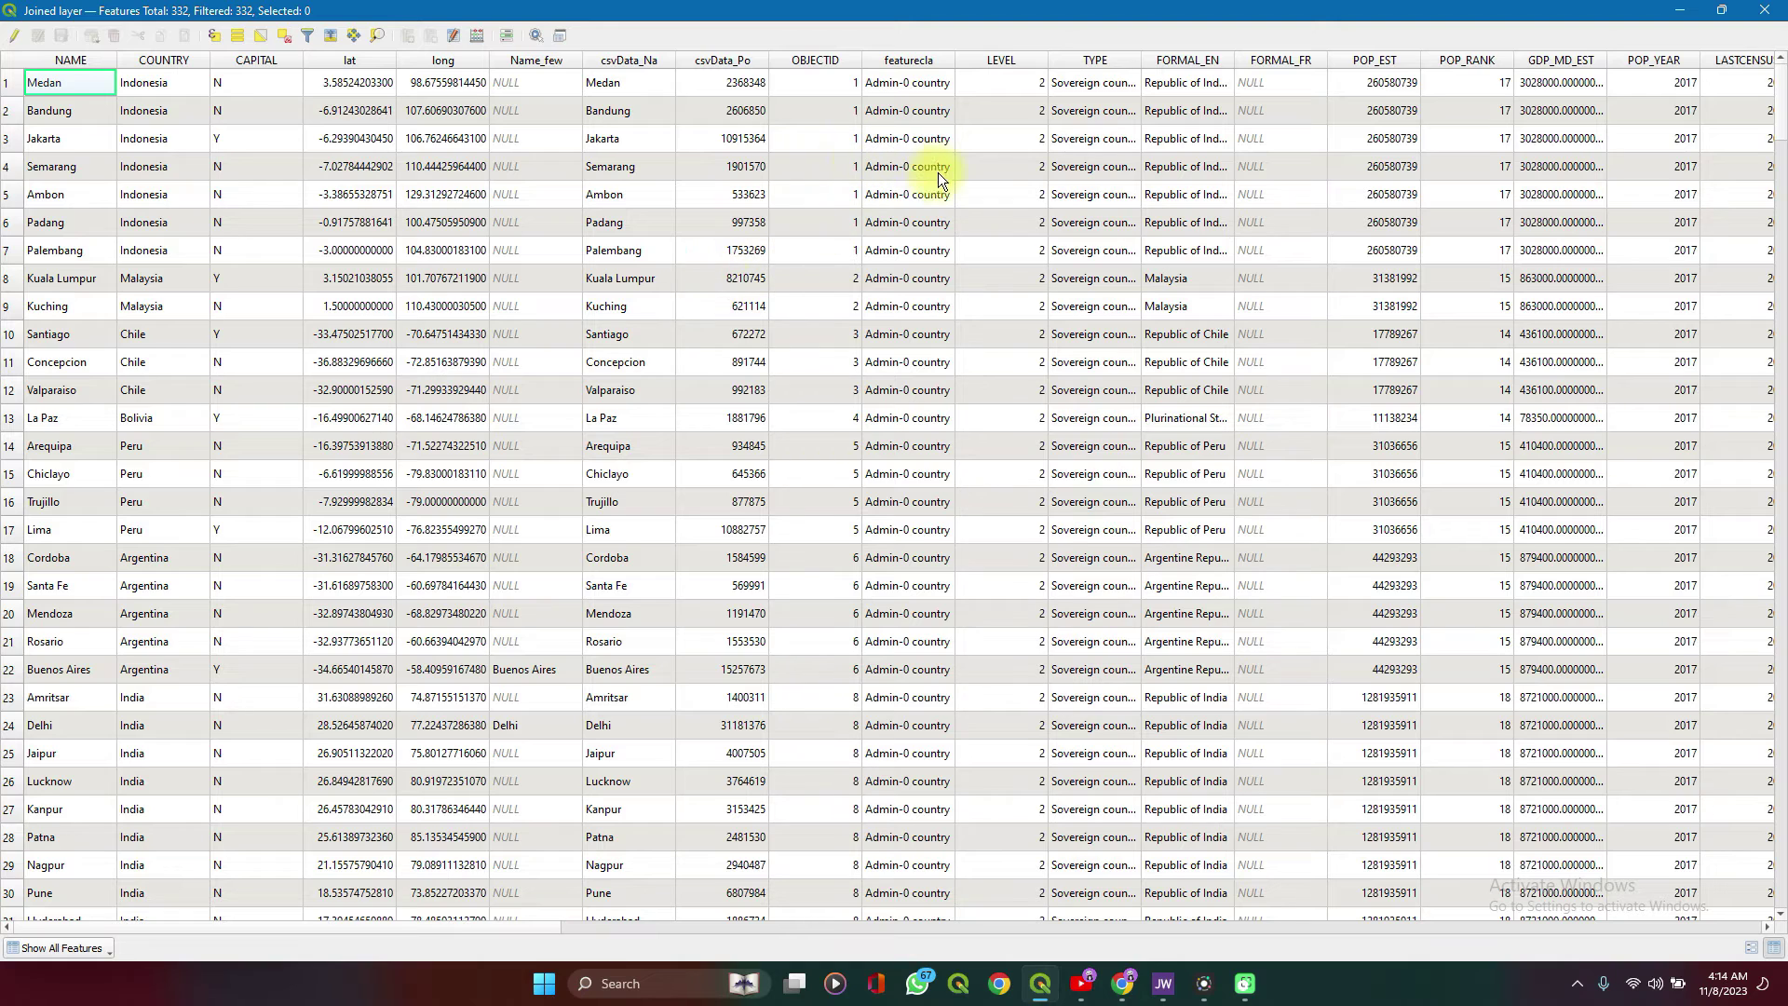
scroll(992, 170, right, 5)
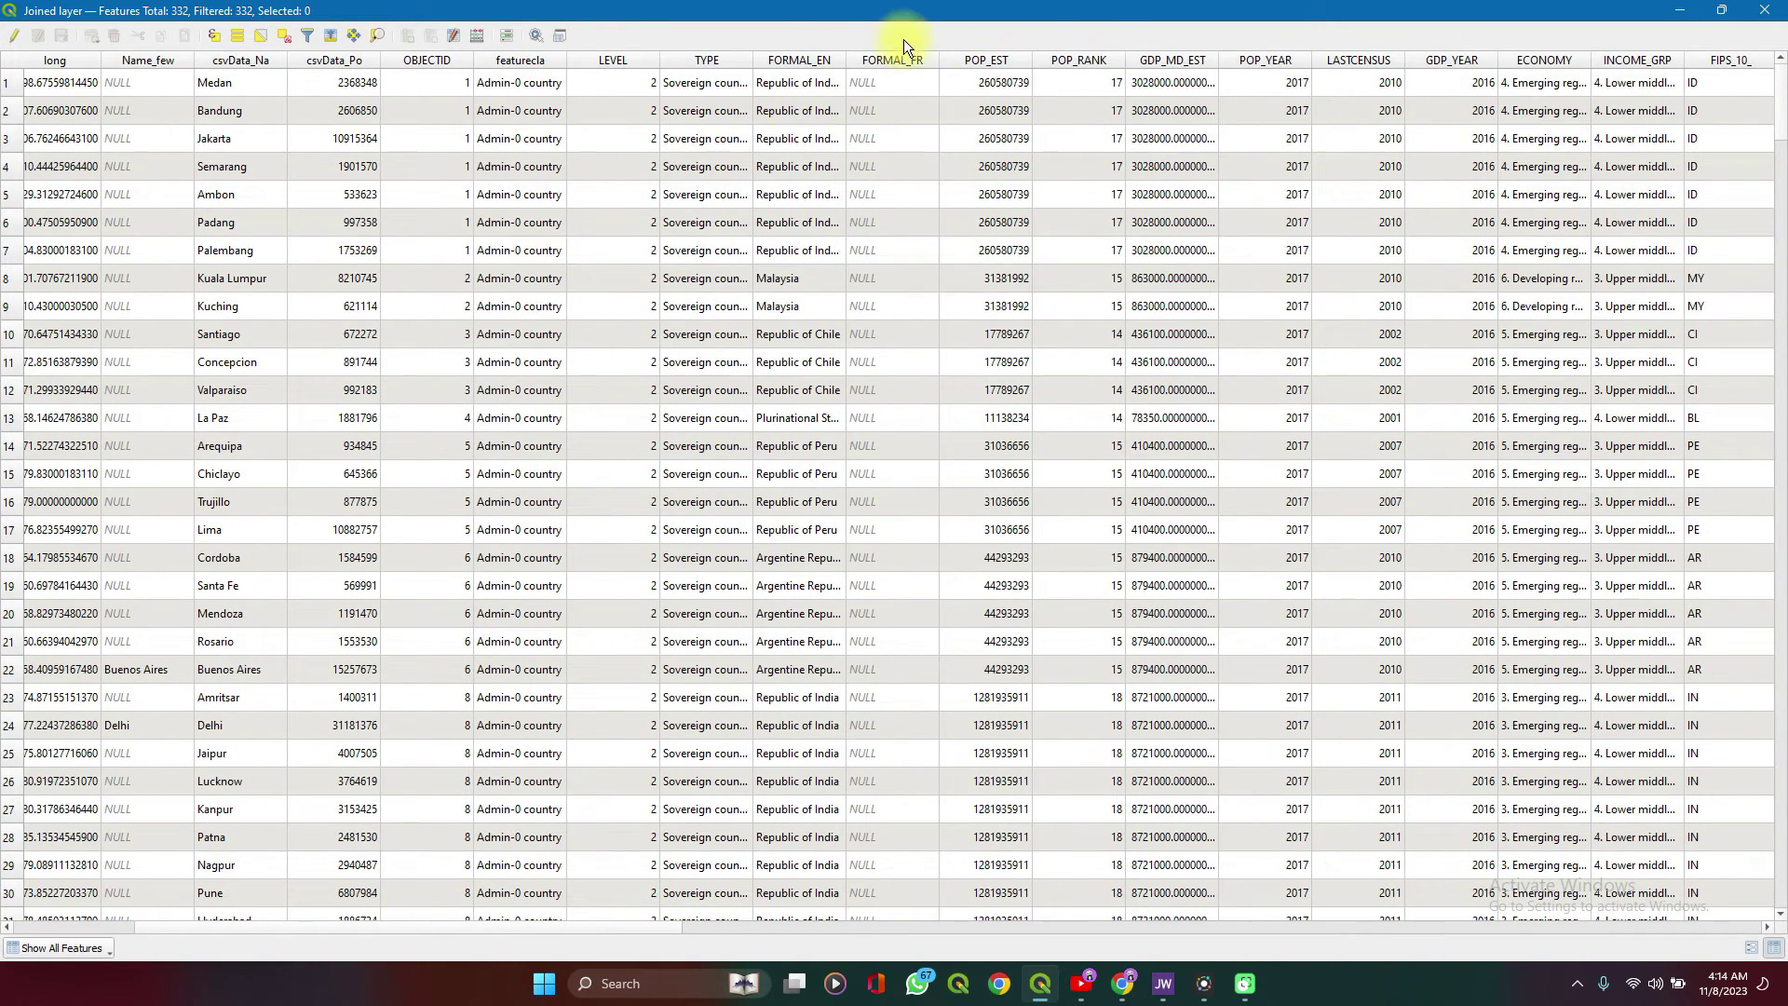
double_click(841, 62)
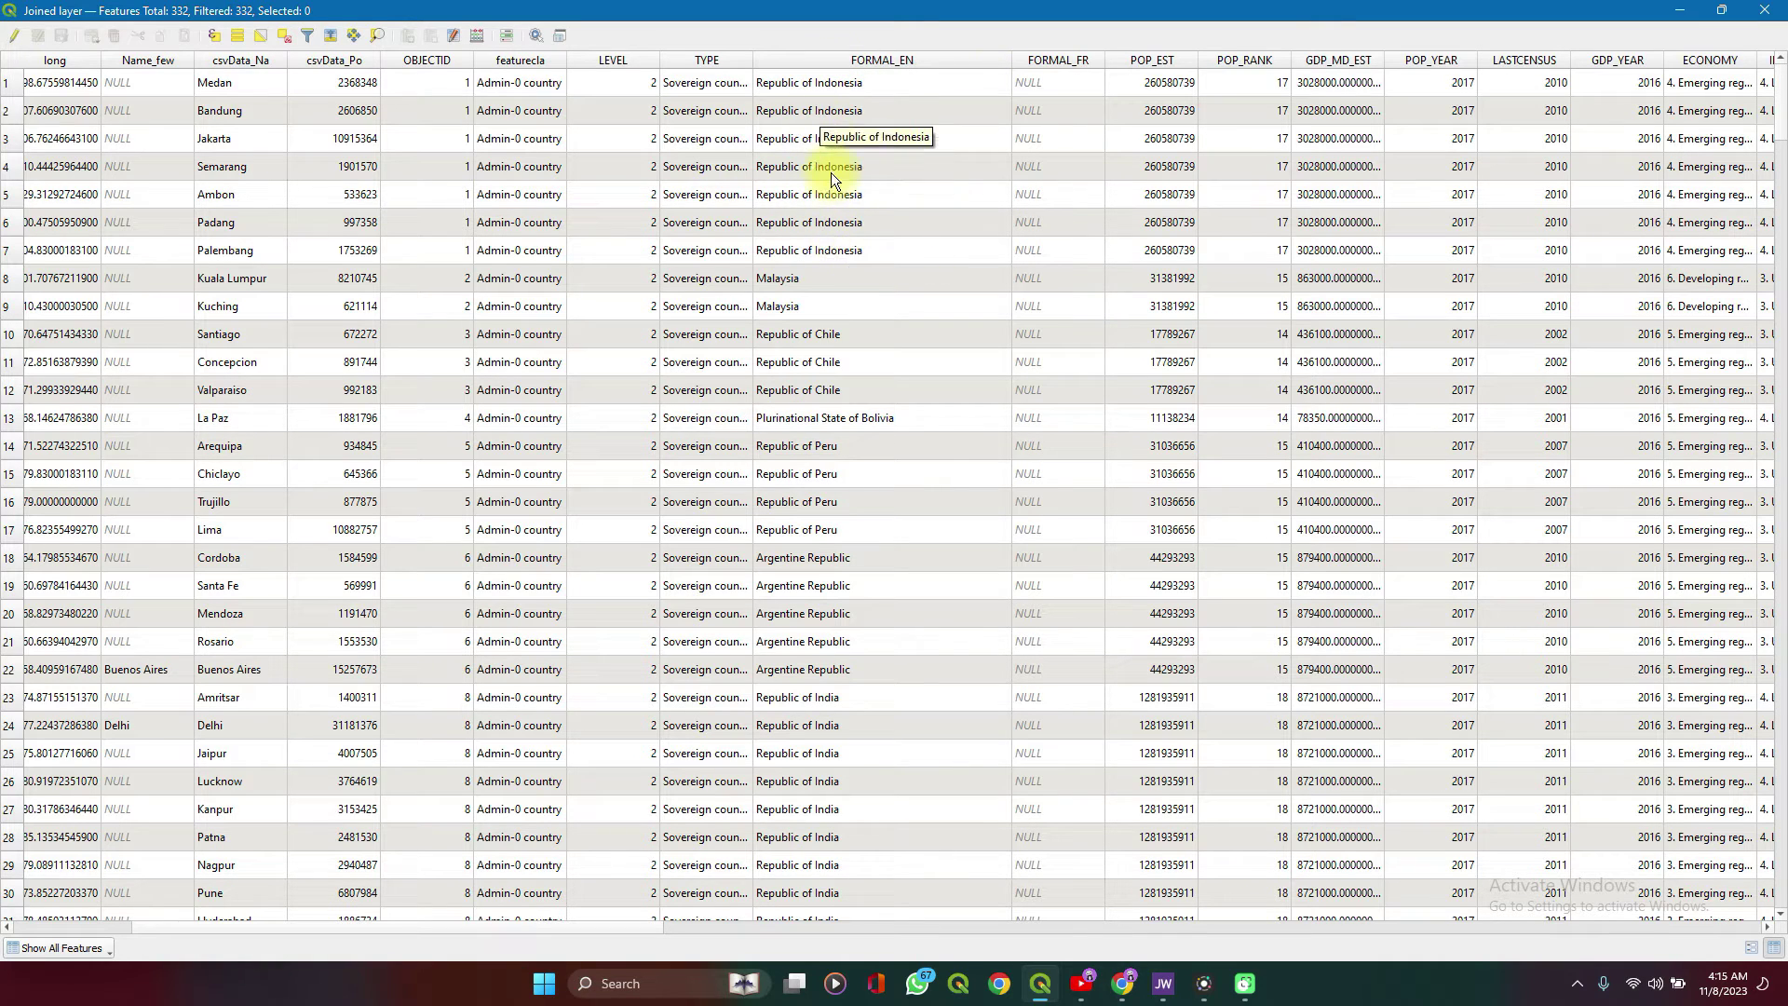
scroll(839, 326, down, 5)
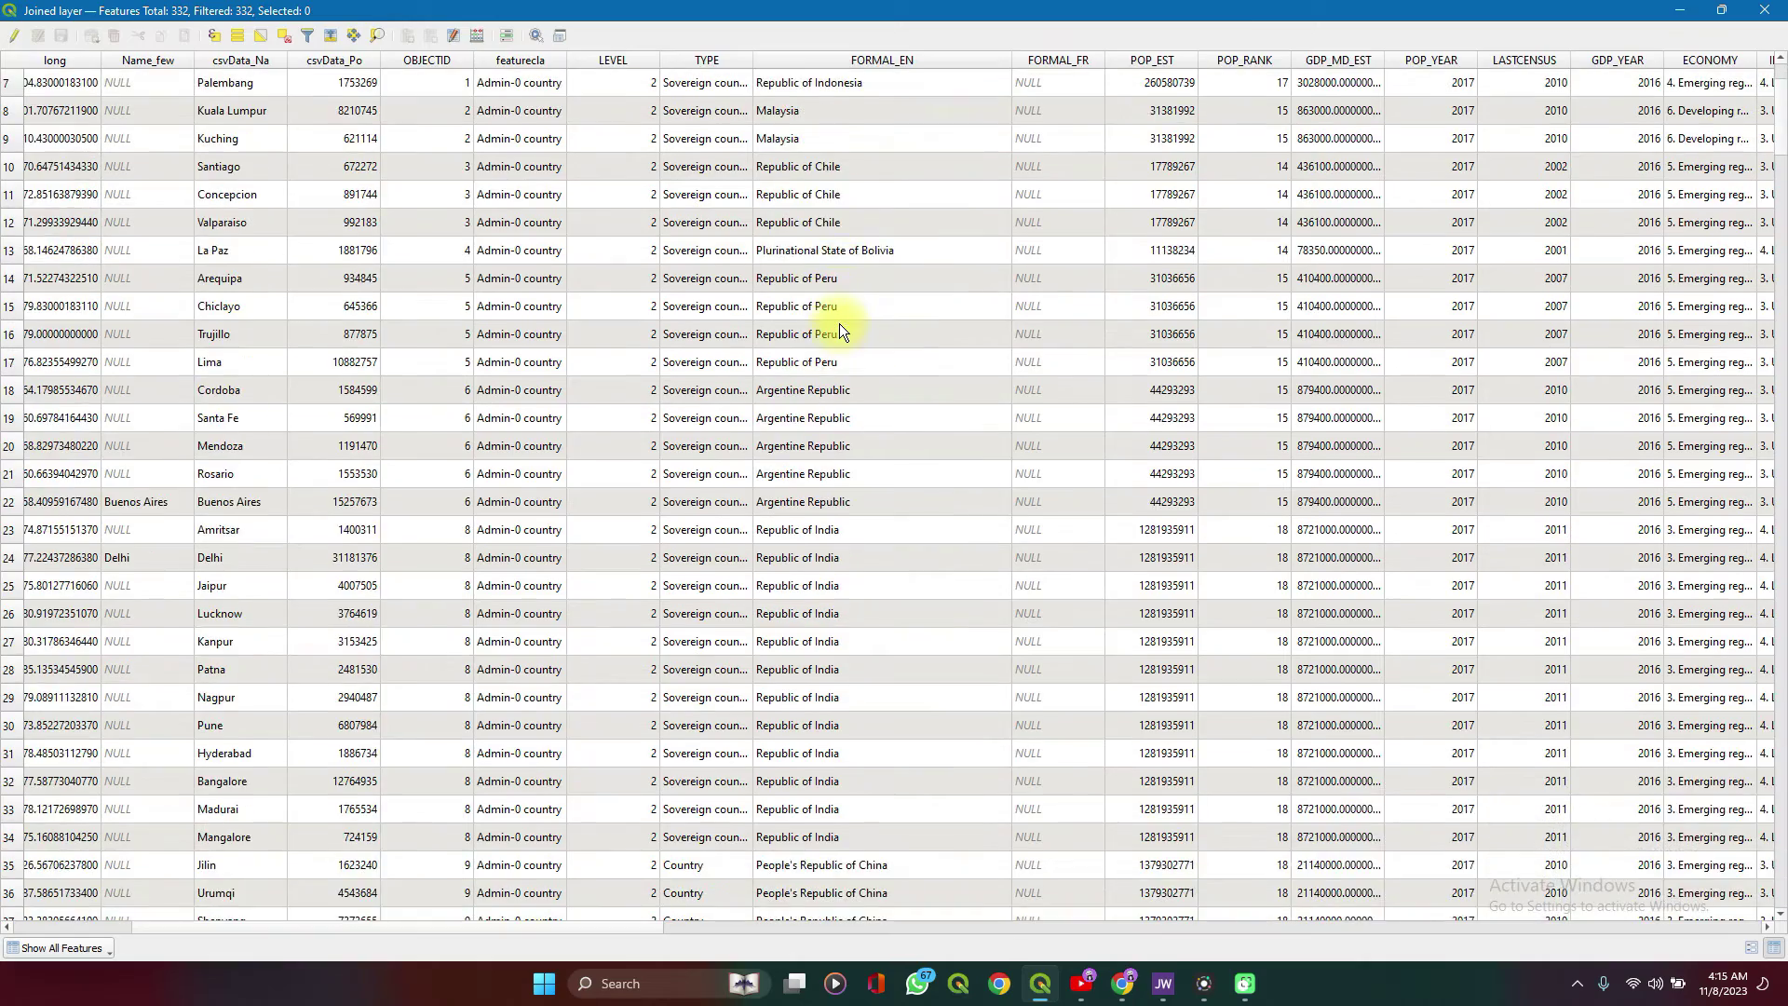
scroll(839, 326, right, 4)
scroll(839, 322, right, 2)
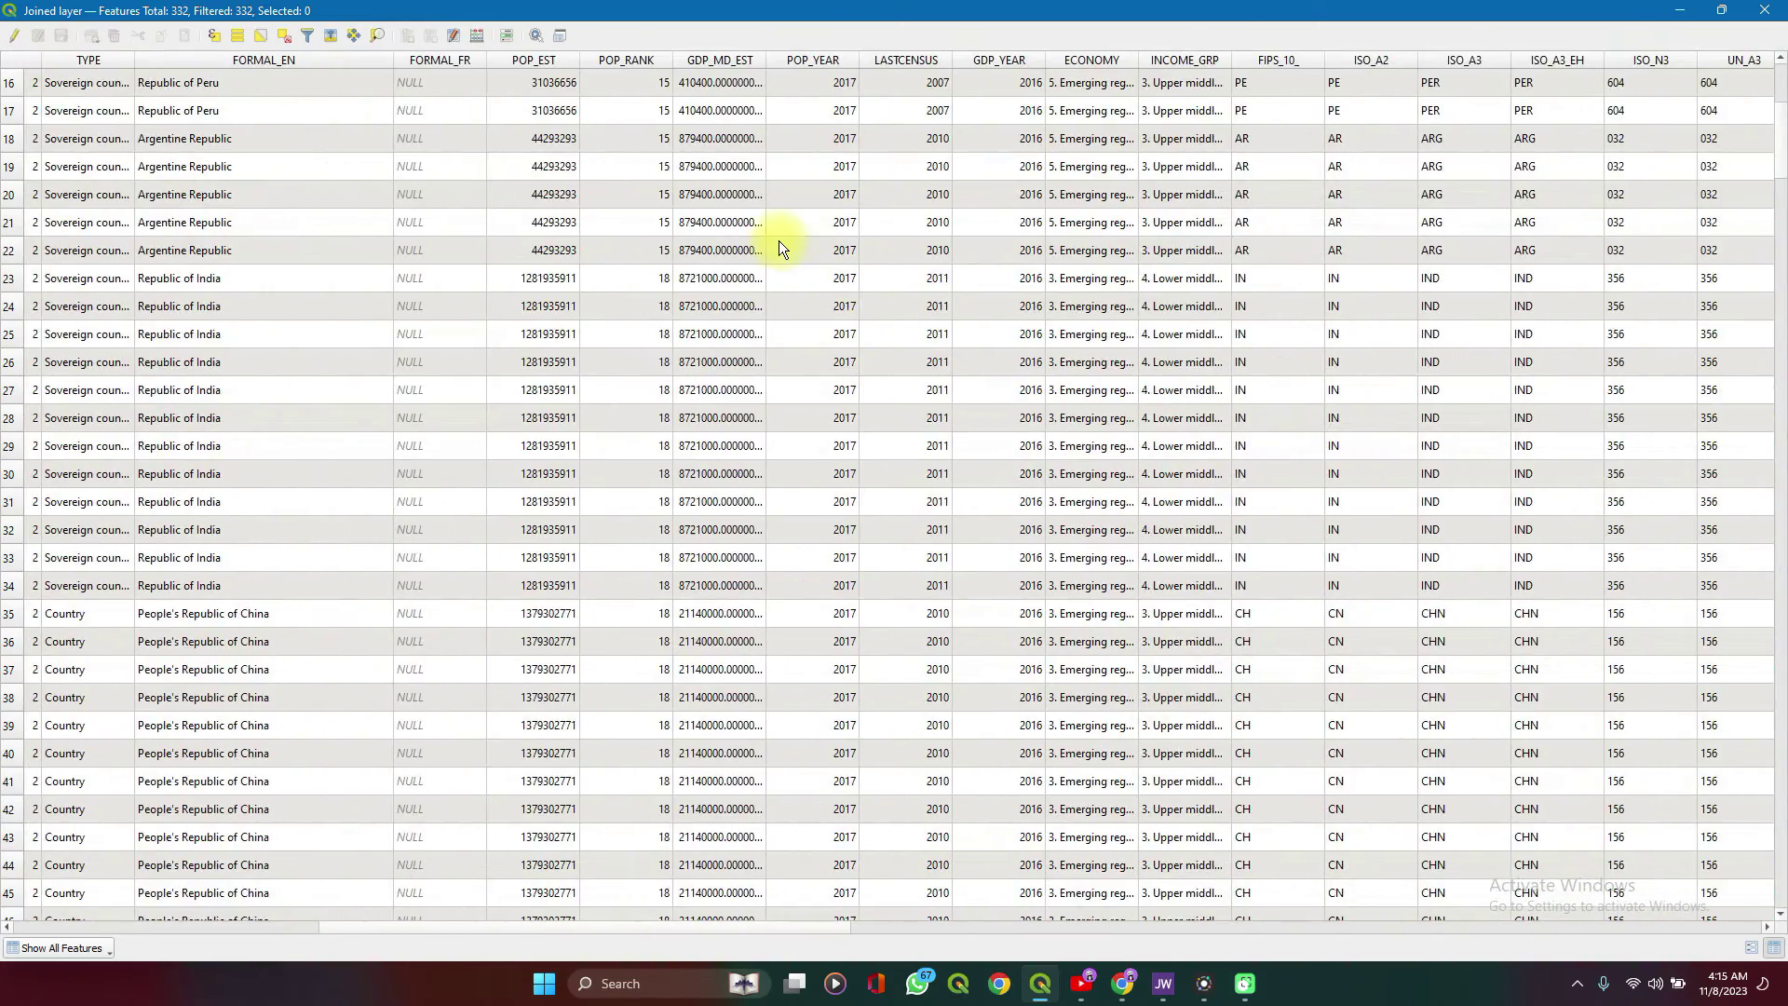
scroll(778, 240, up, 3)
scroll(779, 246, up, 2)
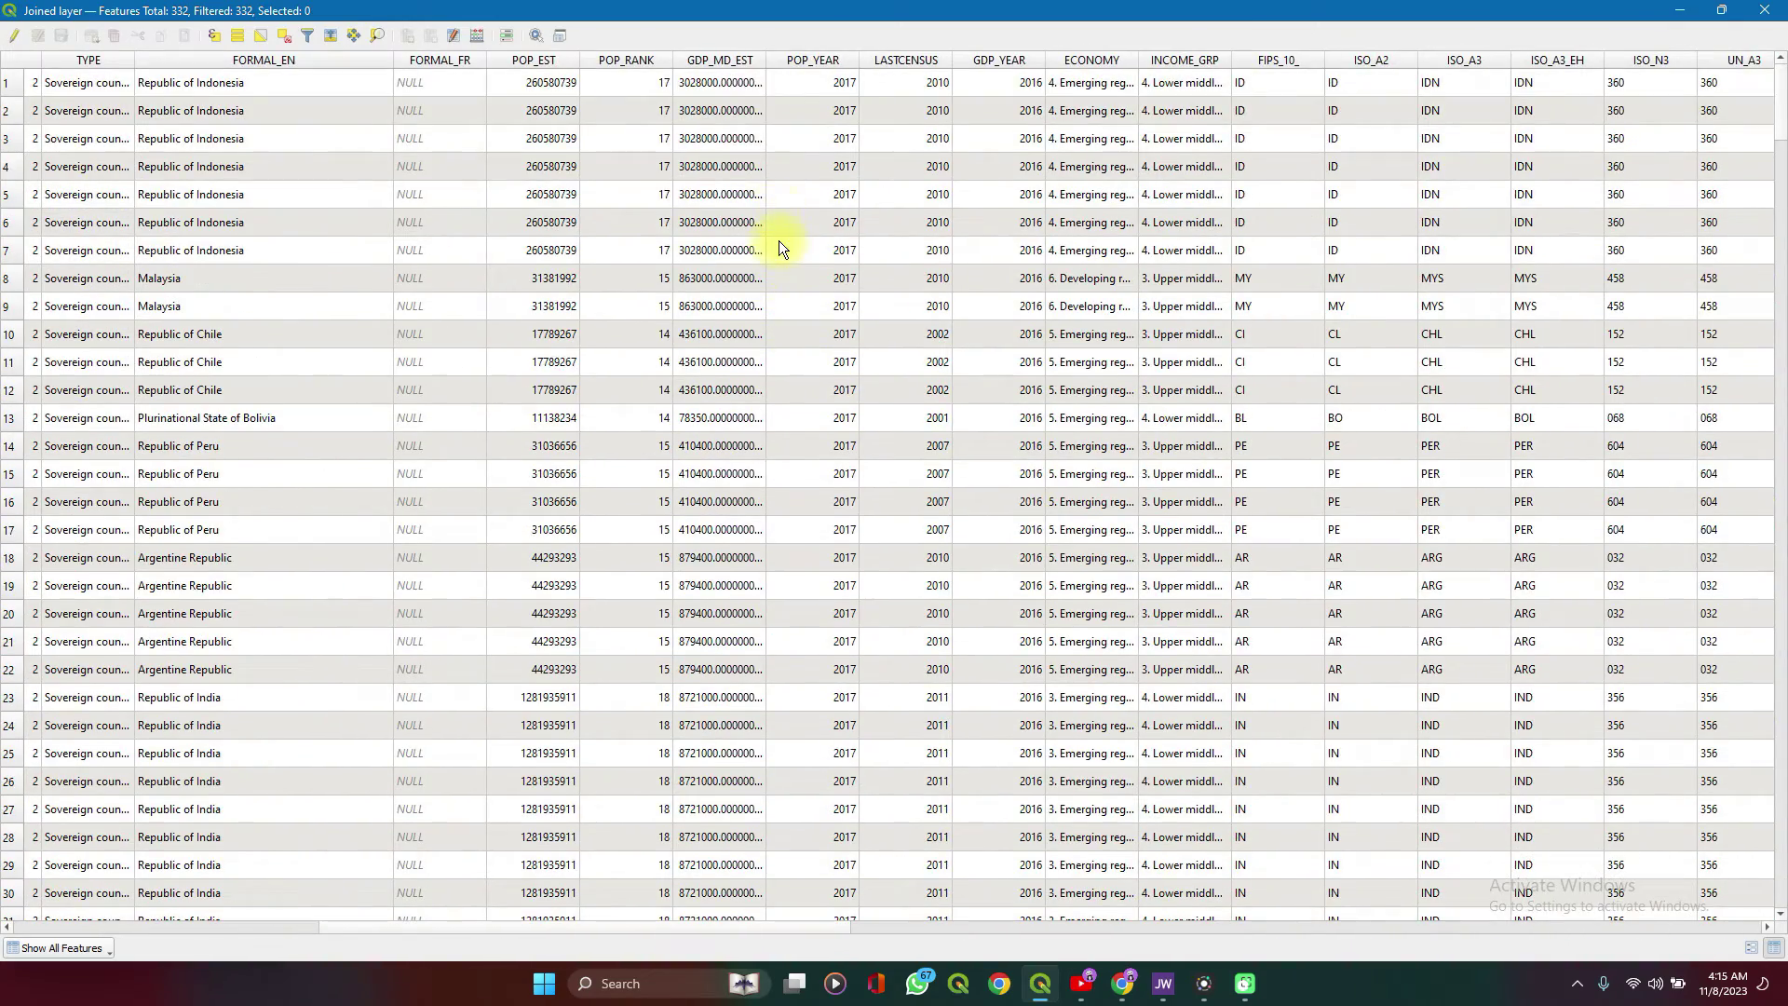
scroll(1080, 243, right, 5)
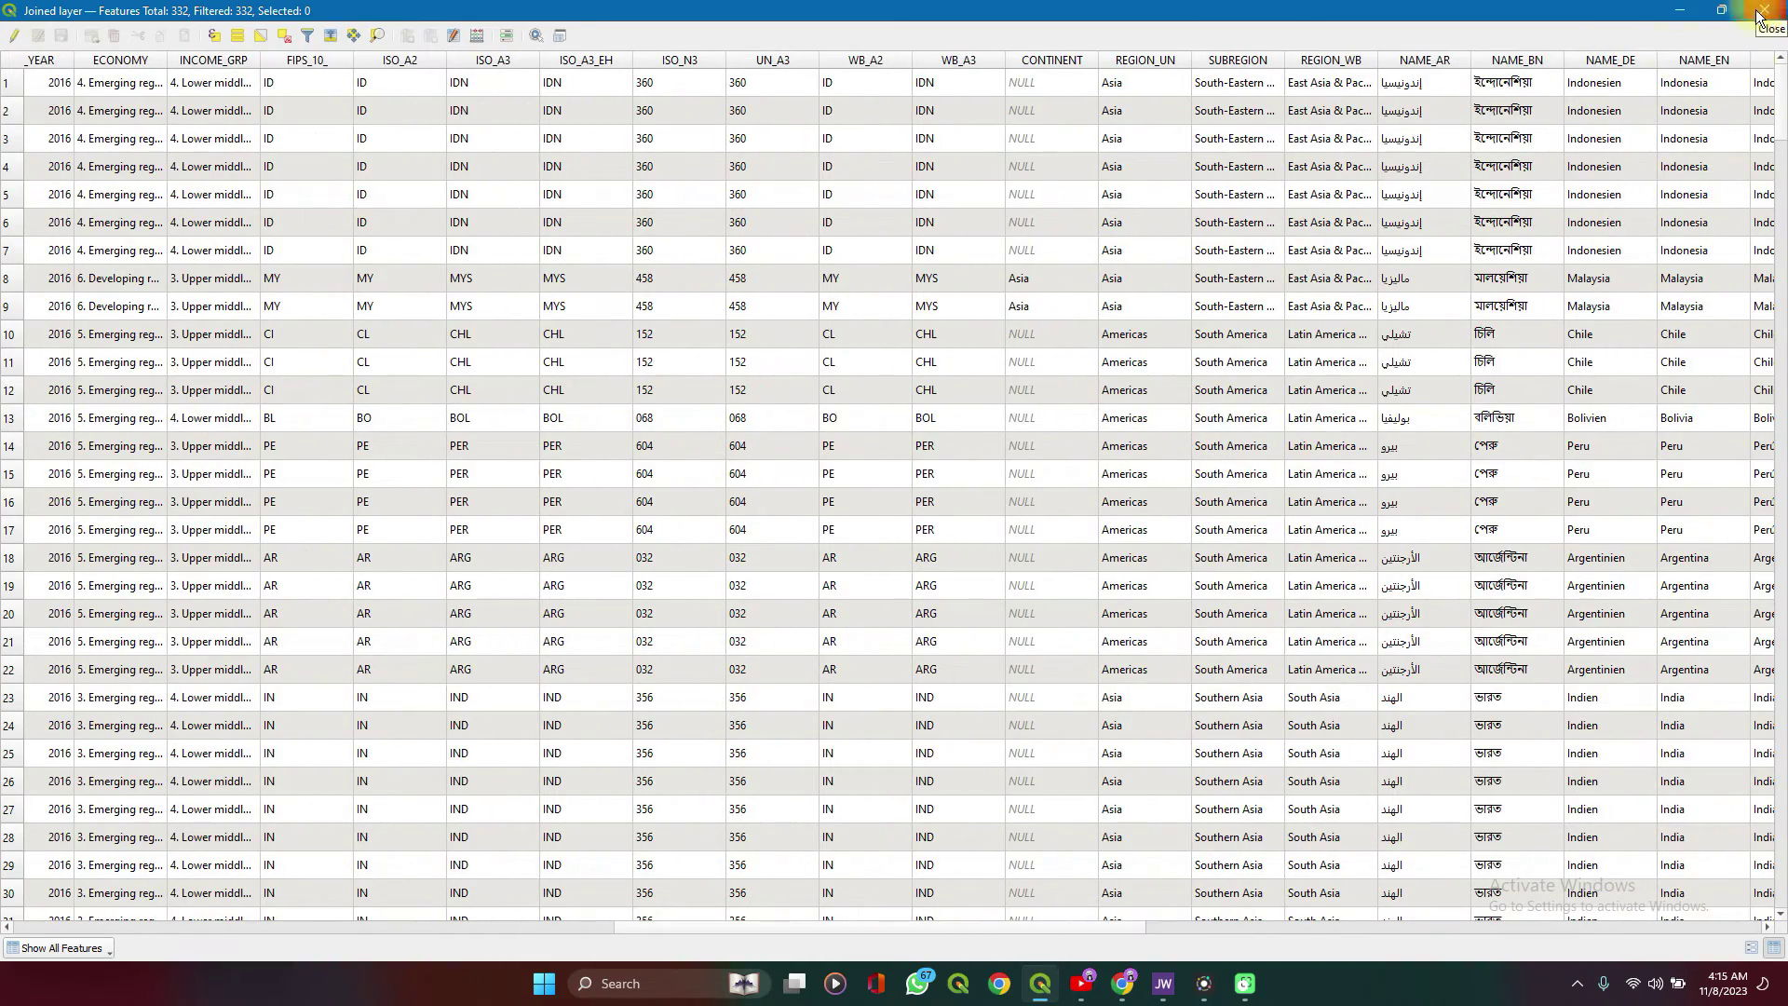
scroll(1505, 181, right, 10)
scroll(1505, 181, right, 5)
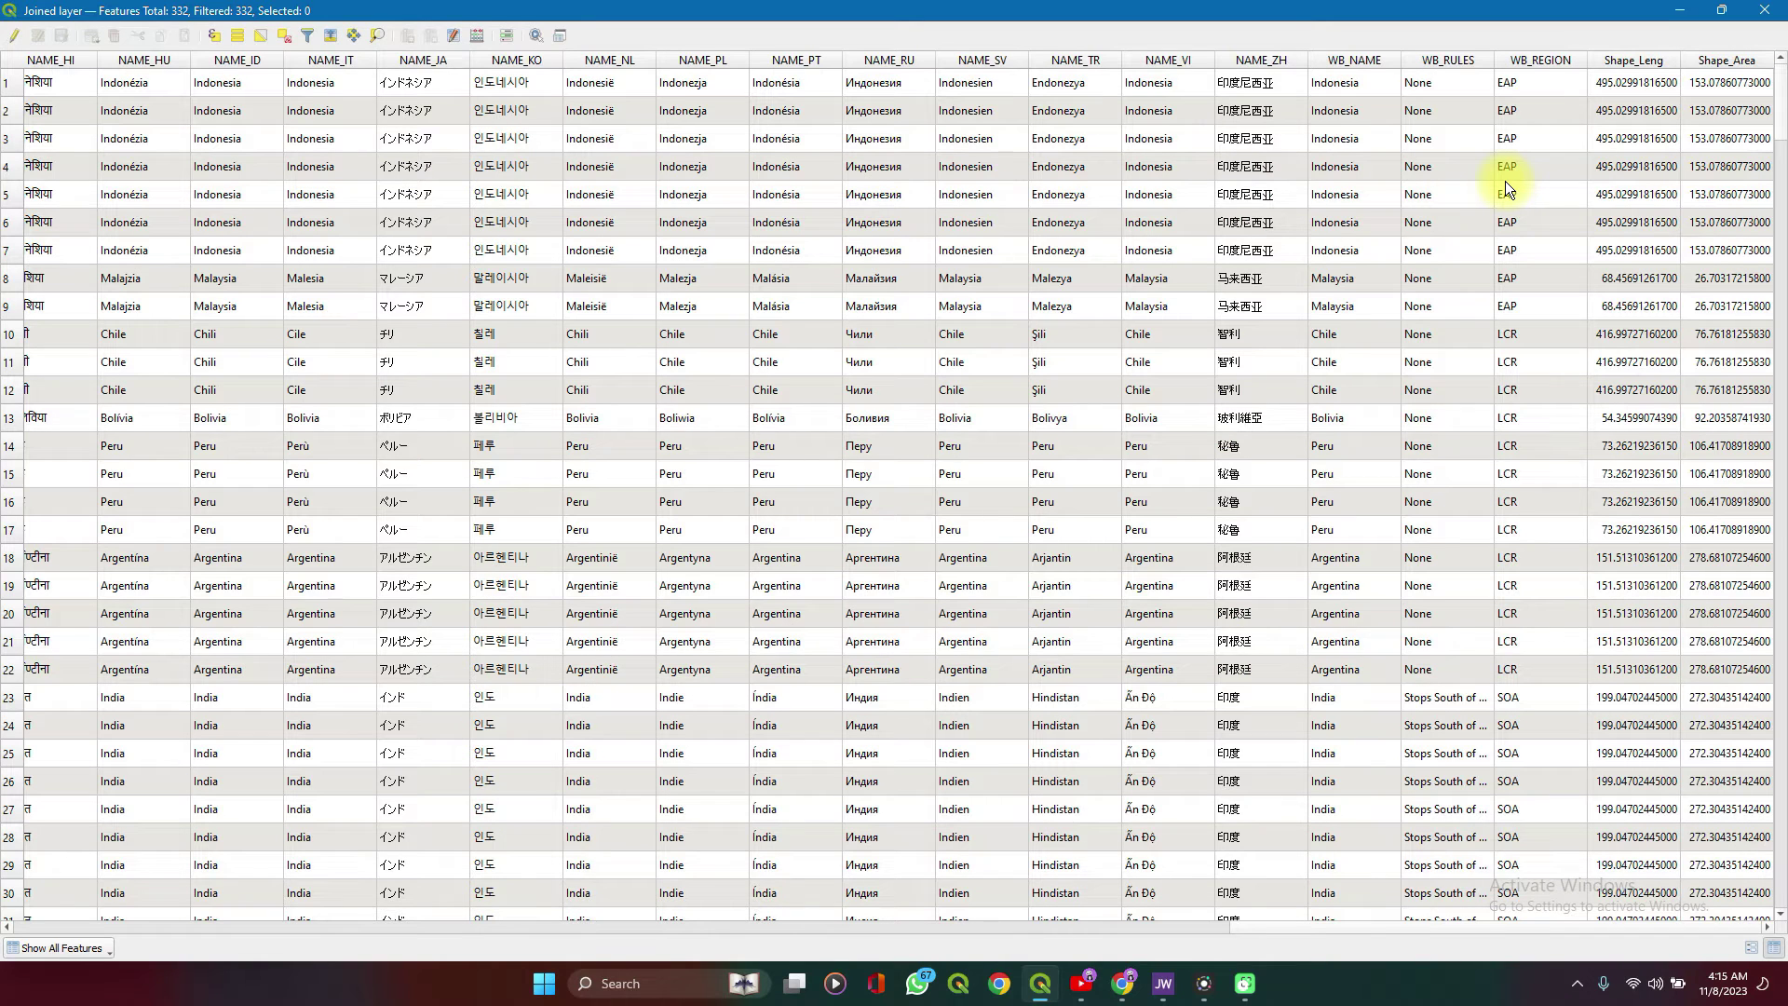
click(1678, 13)
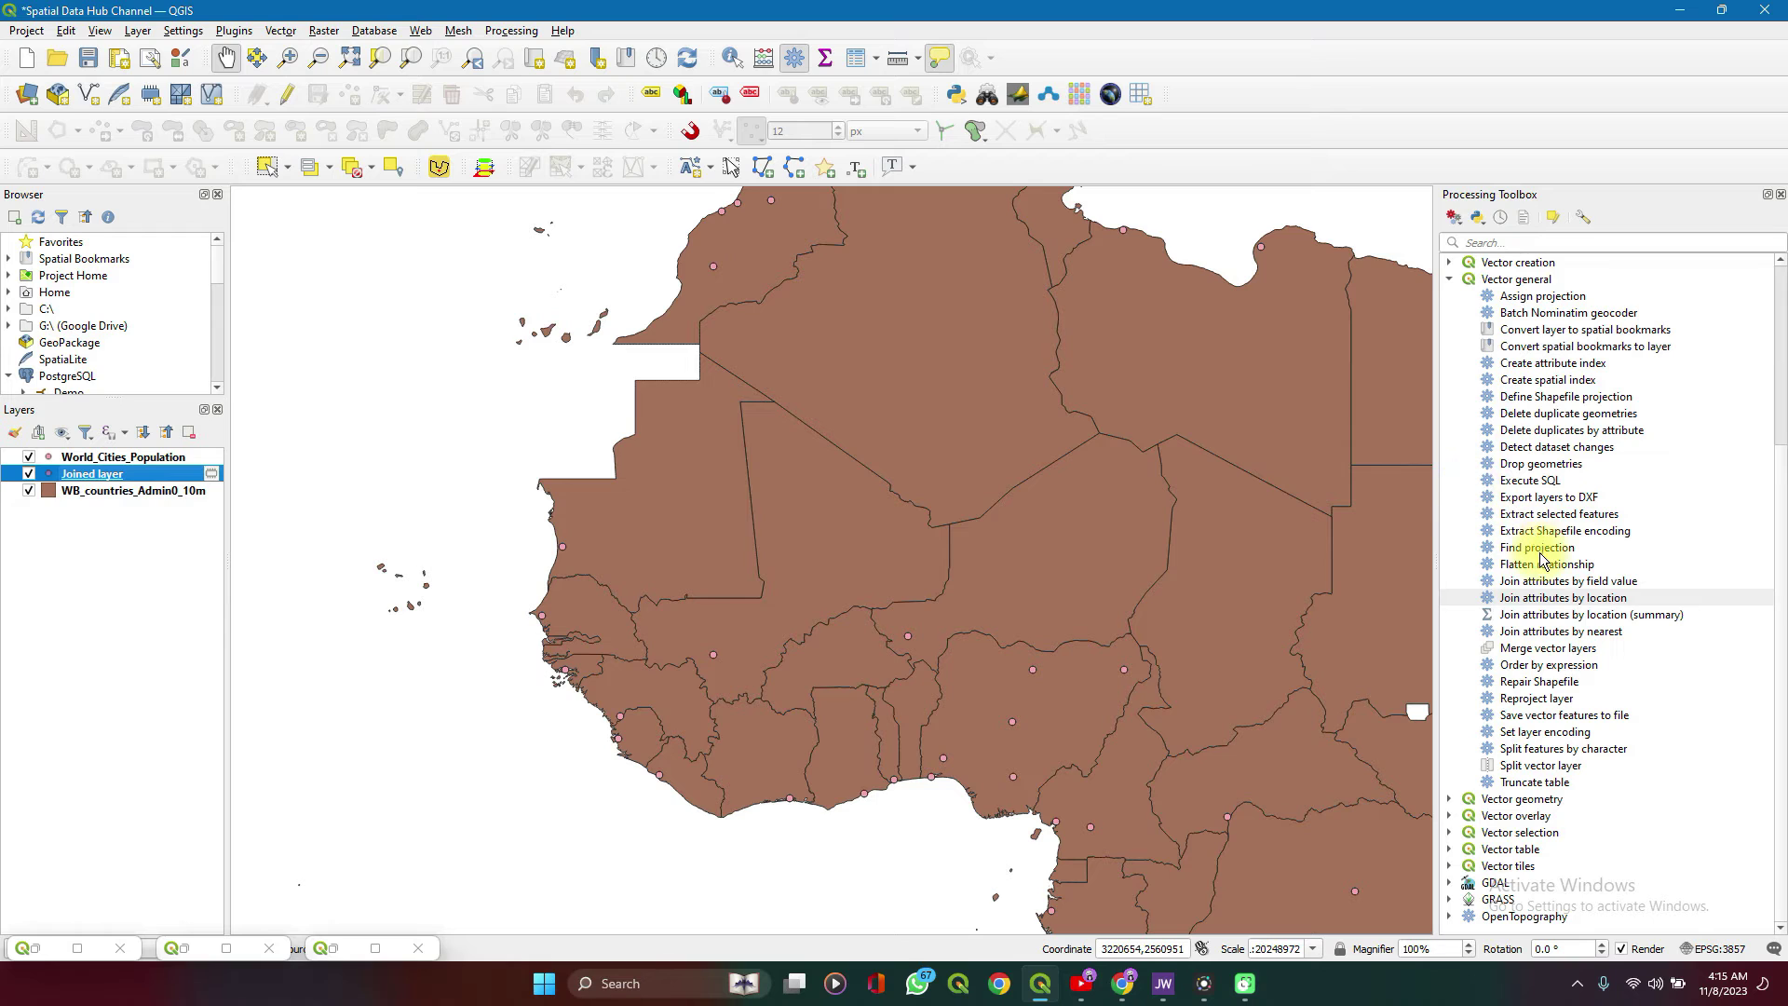
Join WB_countries_Admin0_10m containing World_Cities_Population and run it, matching 120 features
double_click(1562, 598)
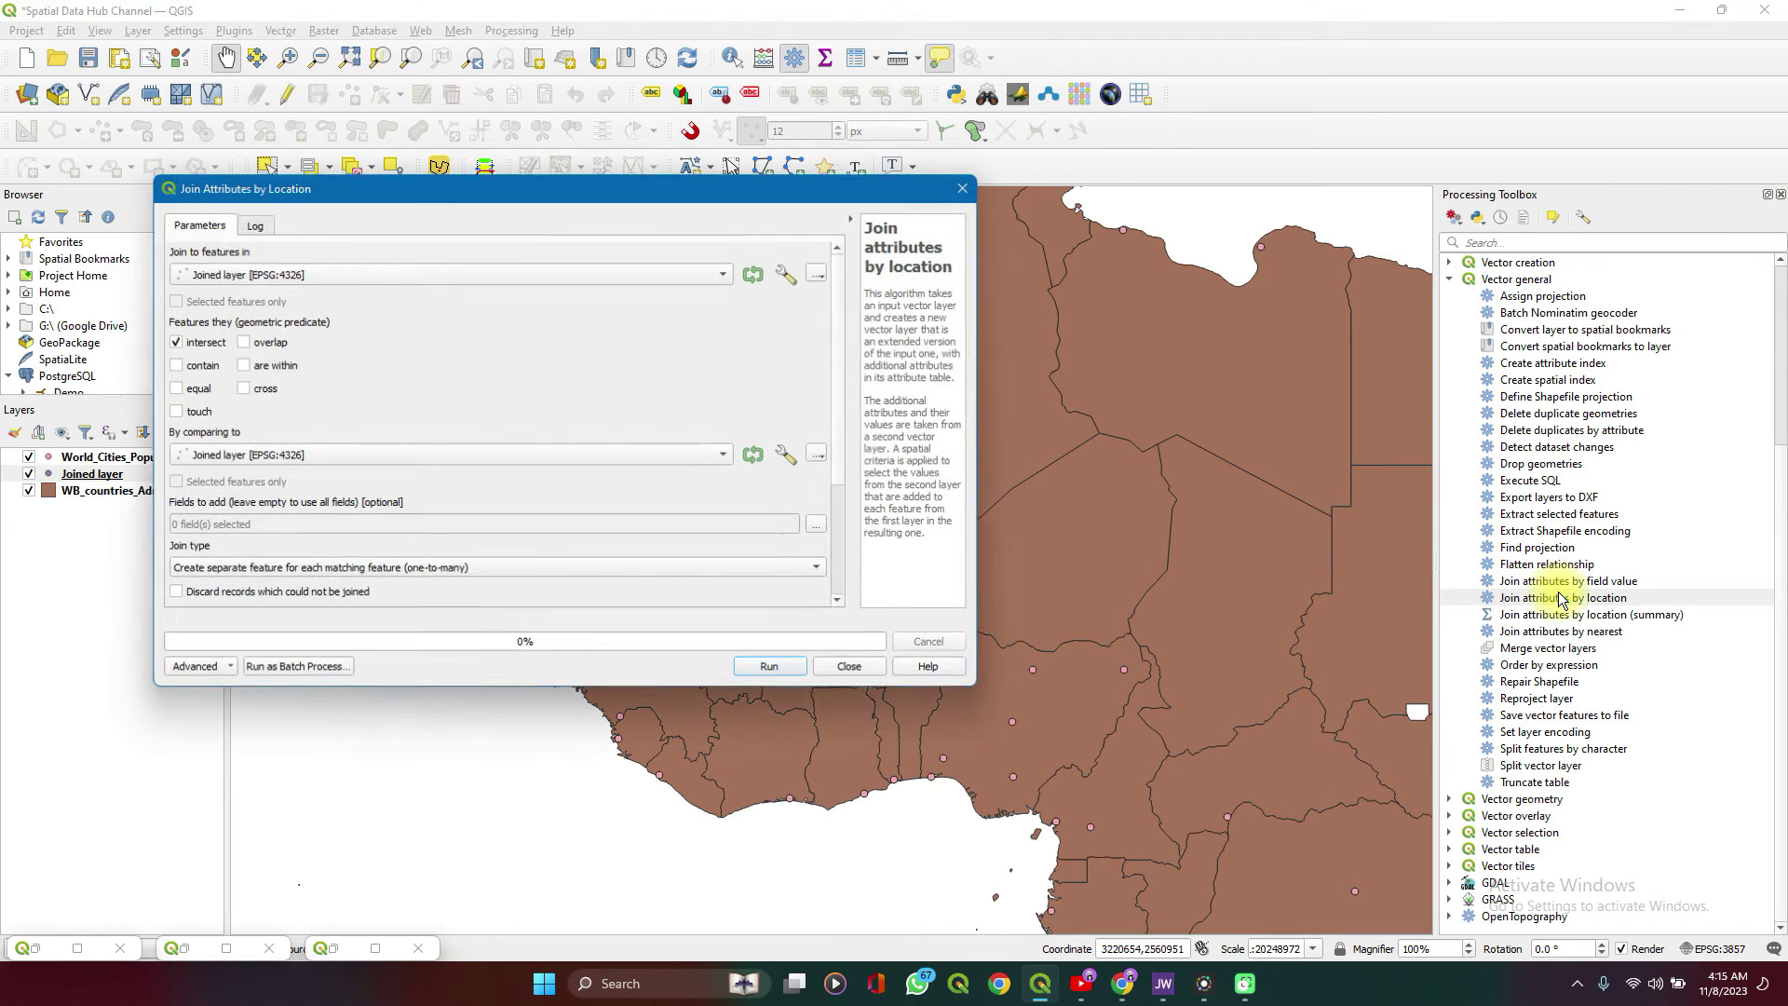
click(374, 272)
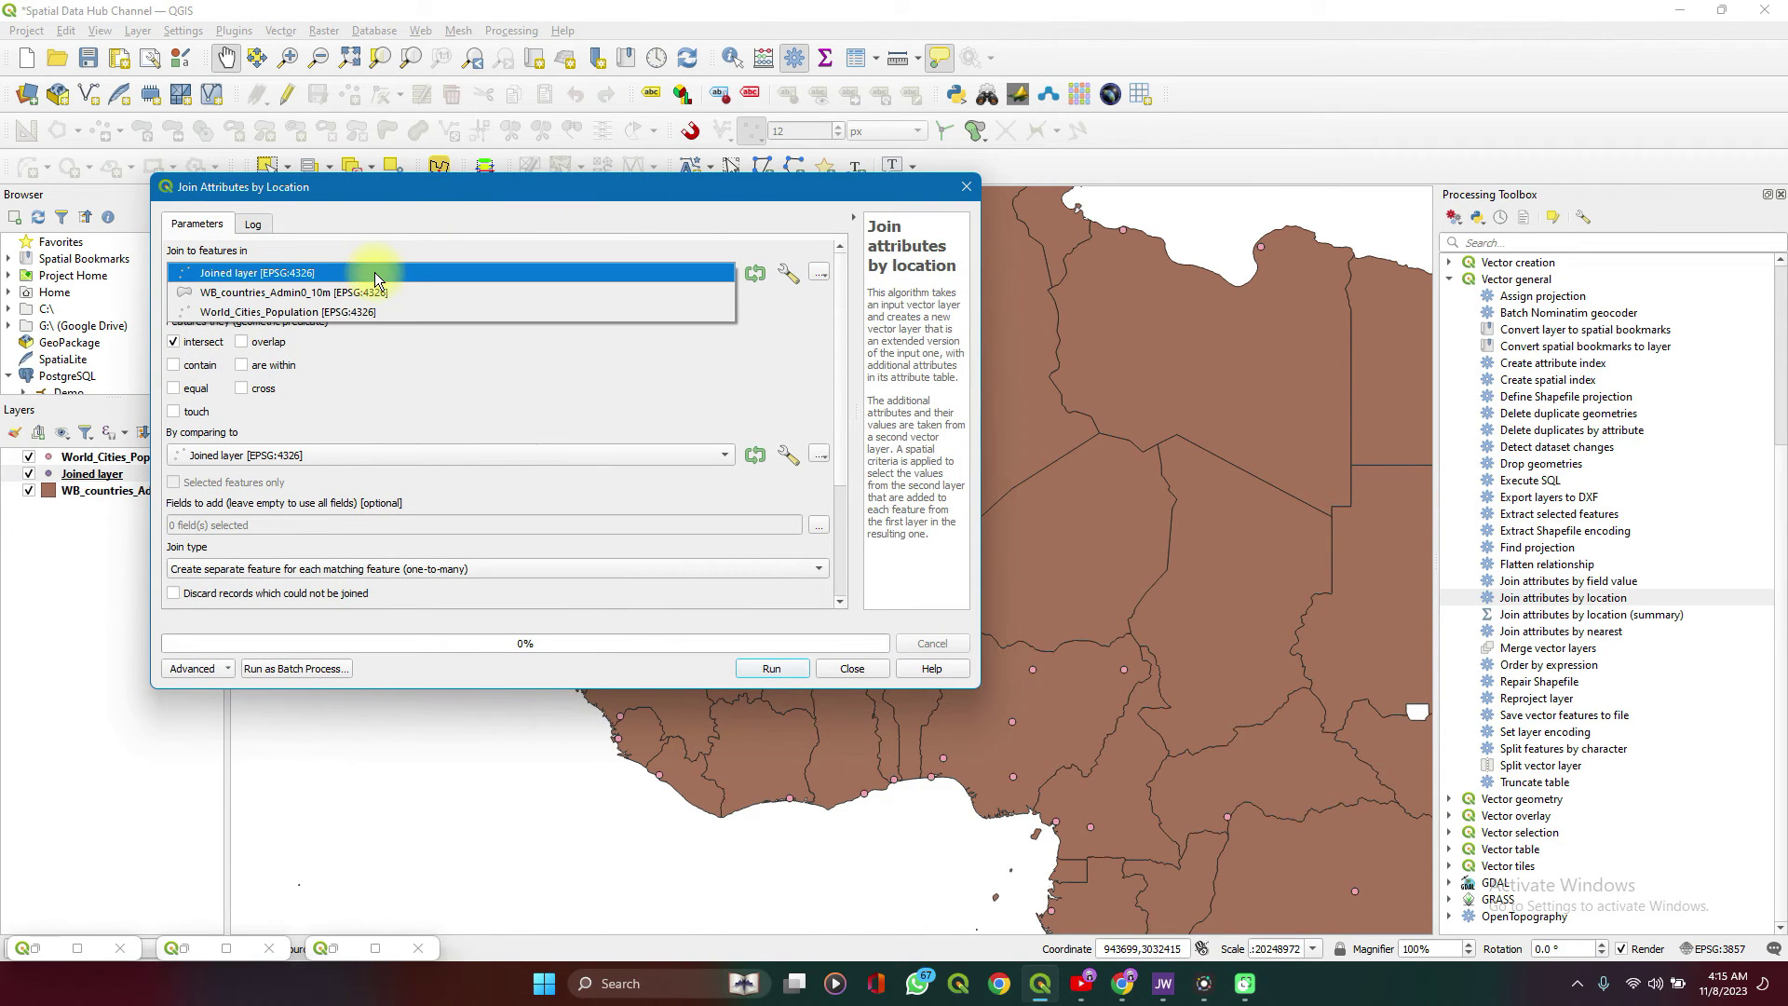
click(311, 292)
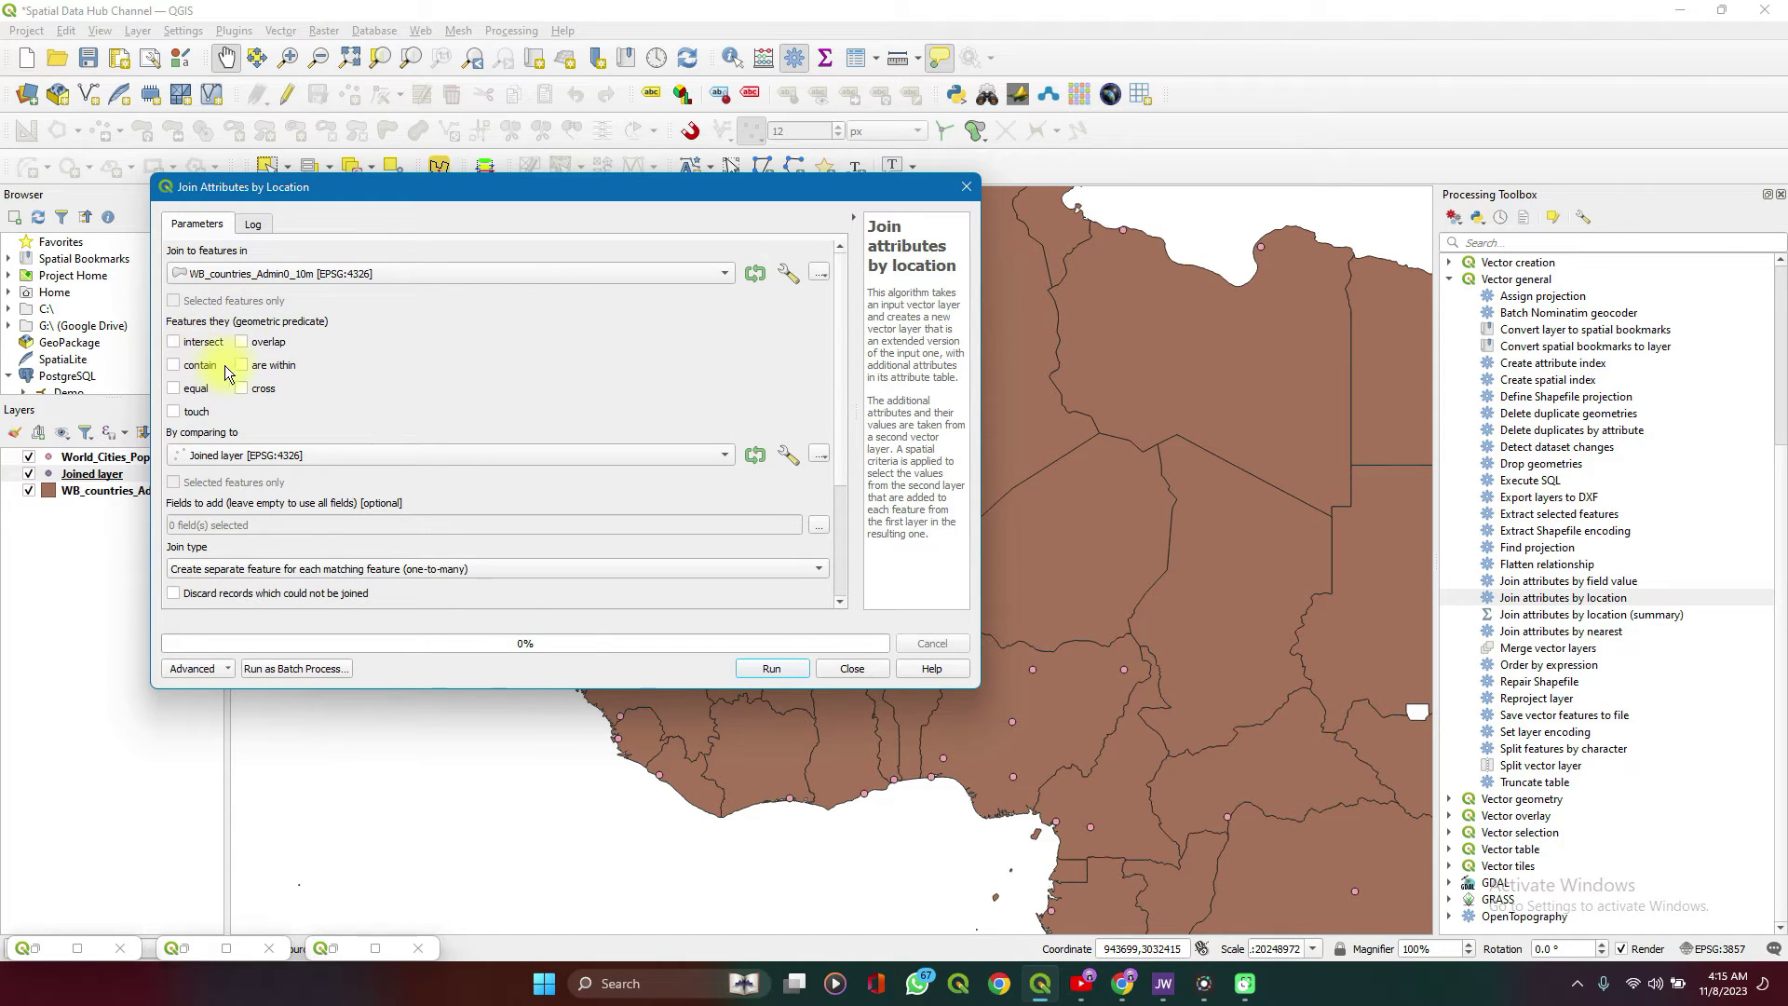
click(173, 365)
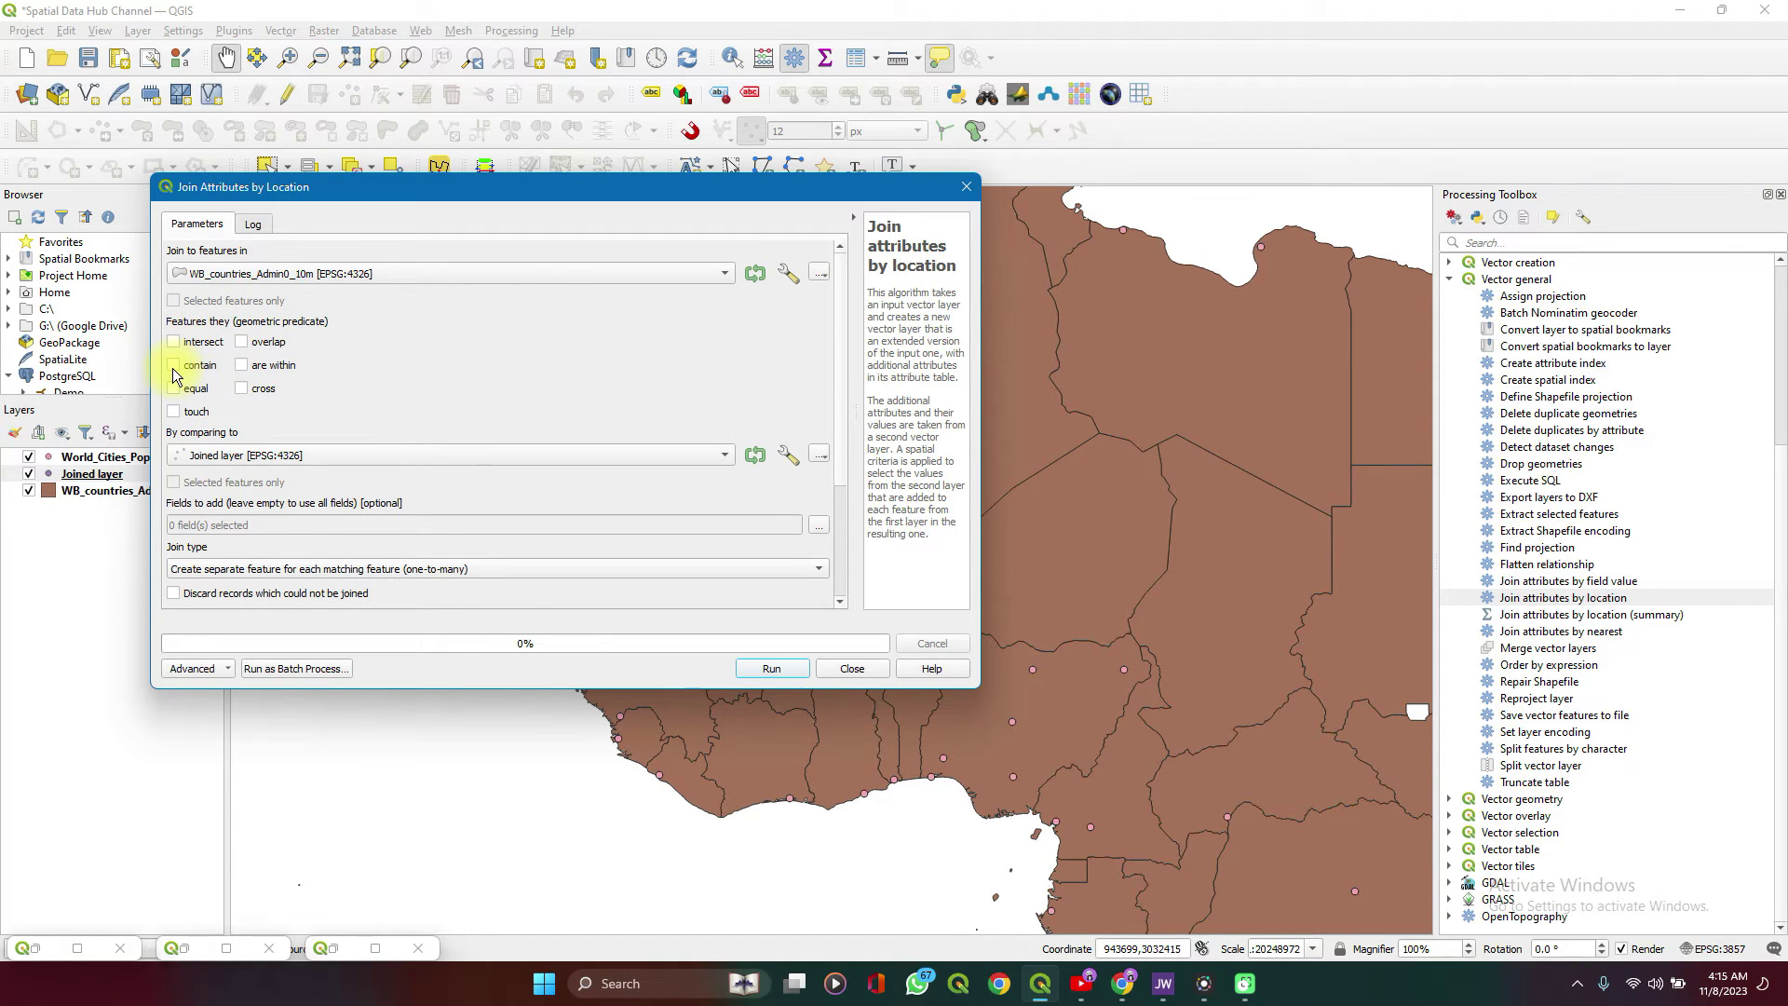
click(242, 456)
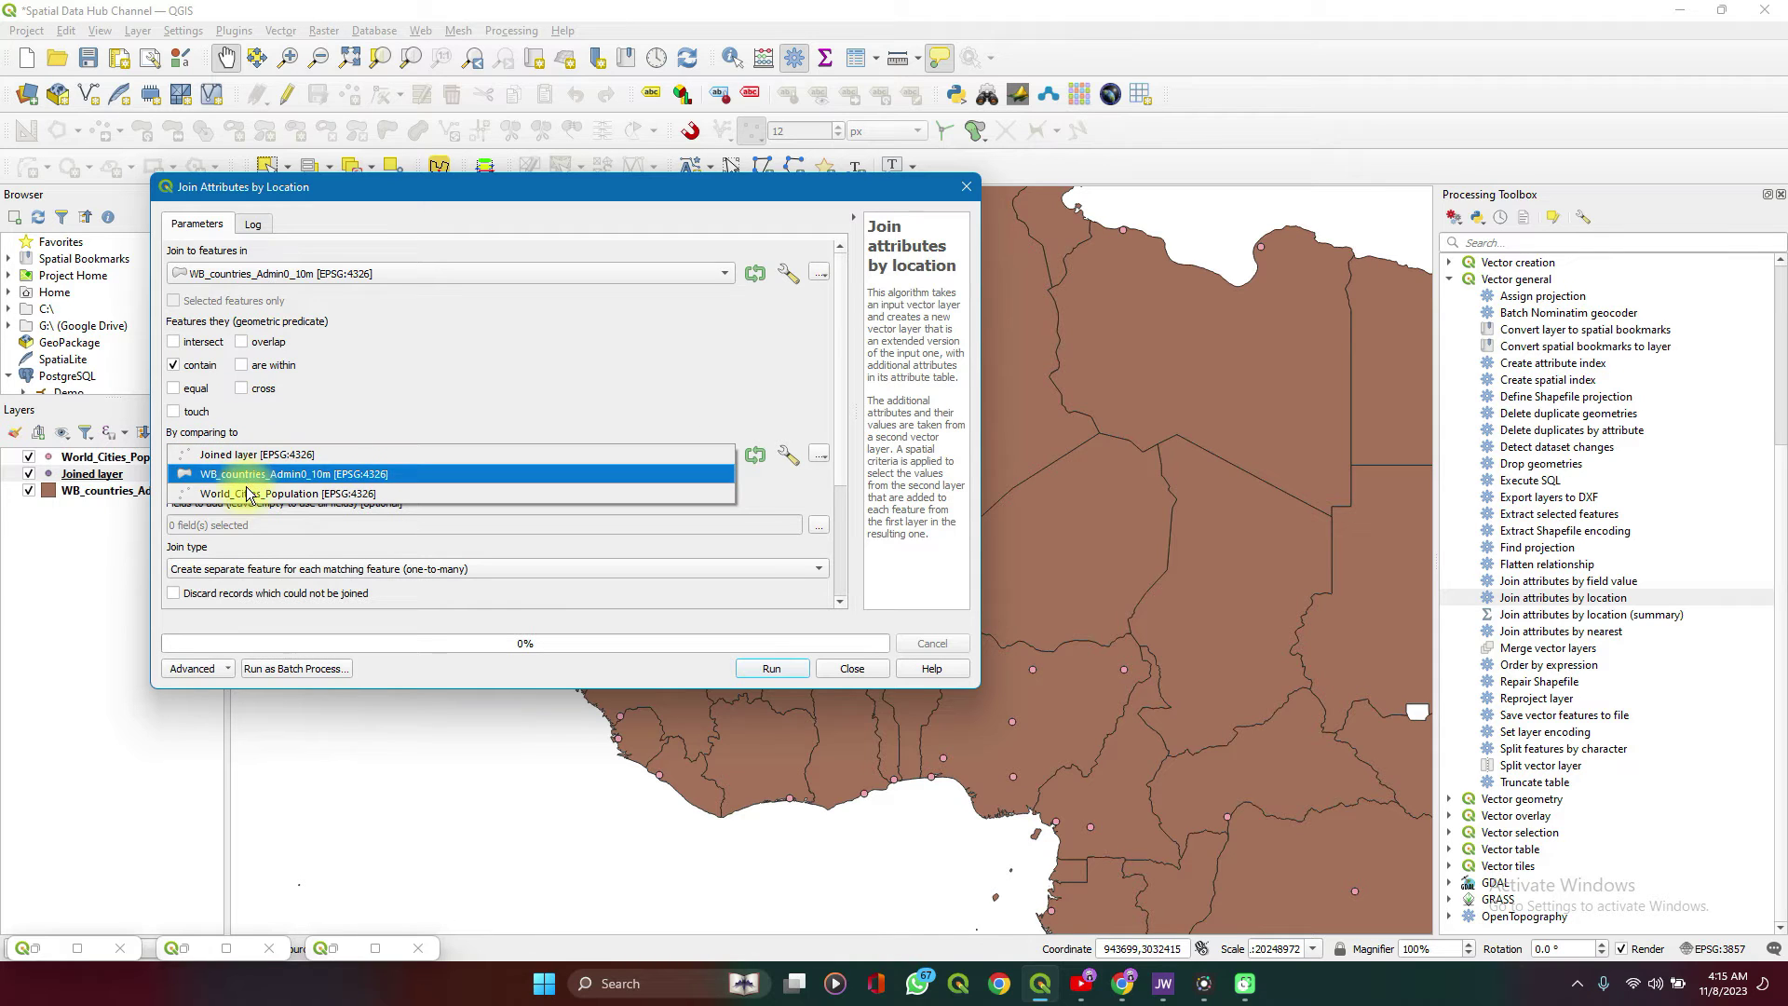
click(246, 493)
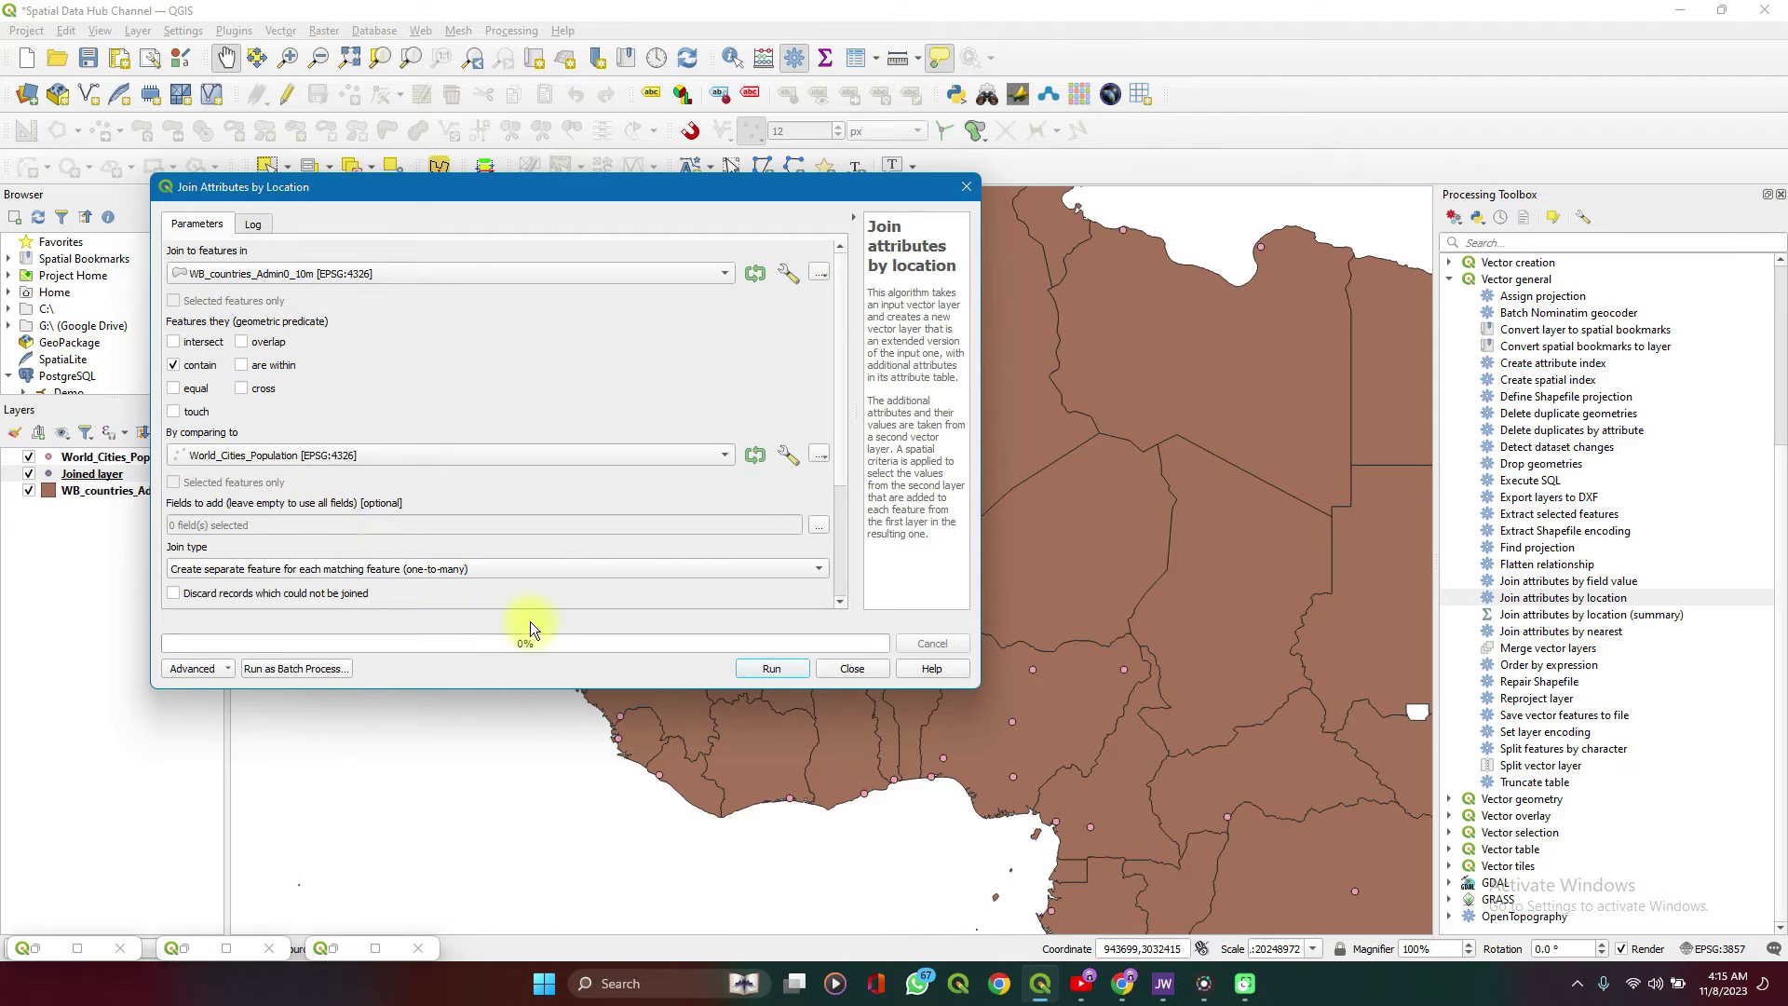
click(771, 666)
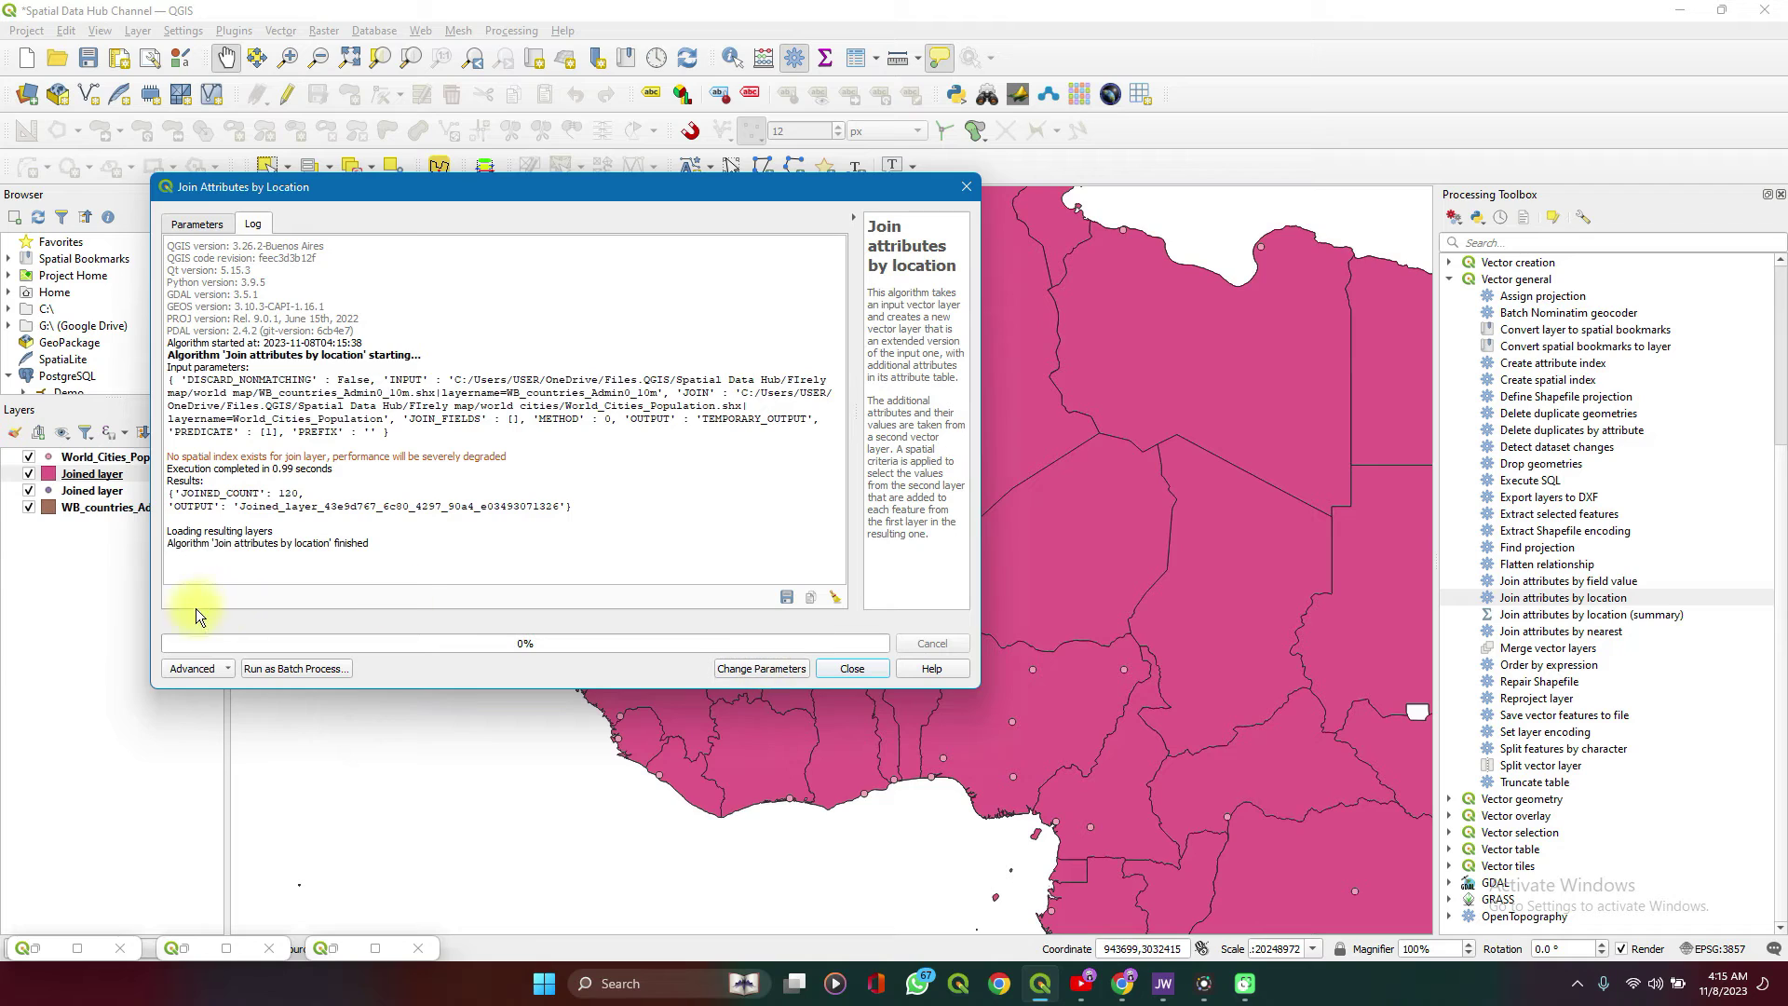
drag(113, 607, 78, 471)
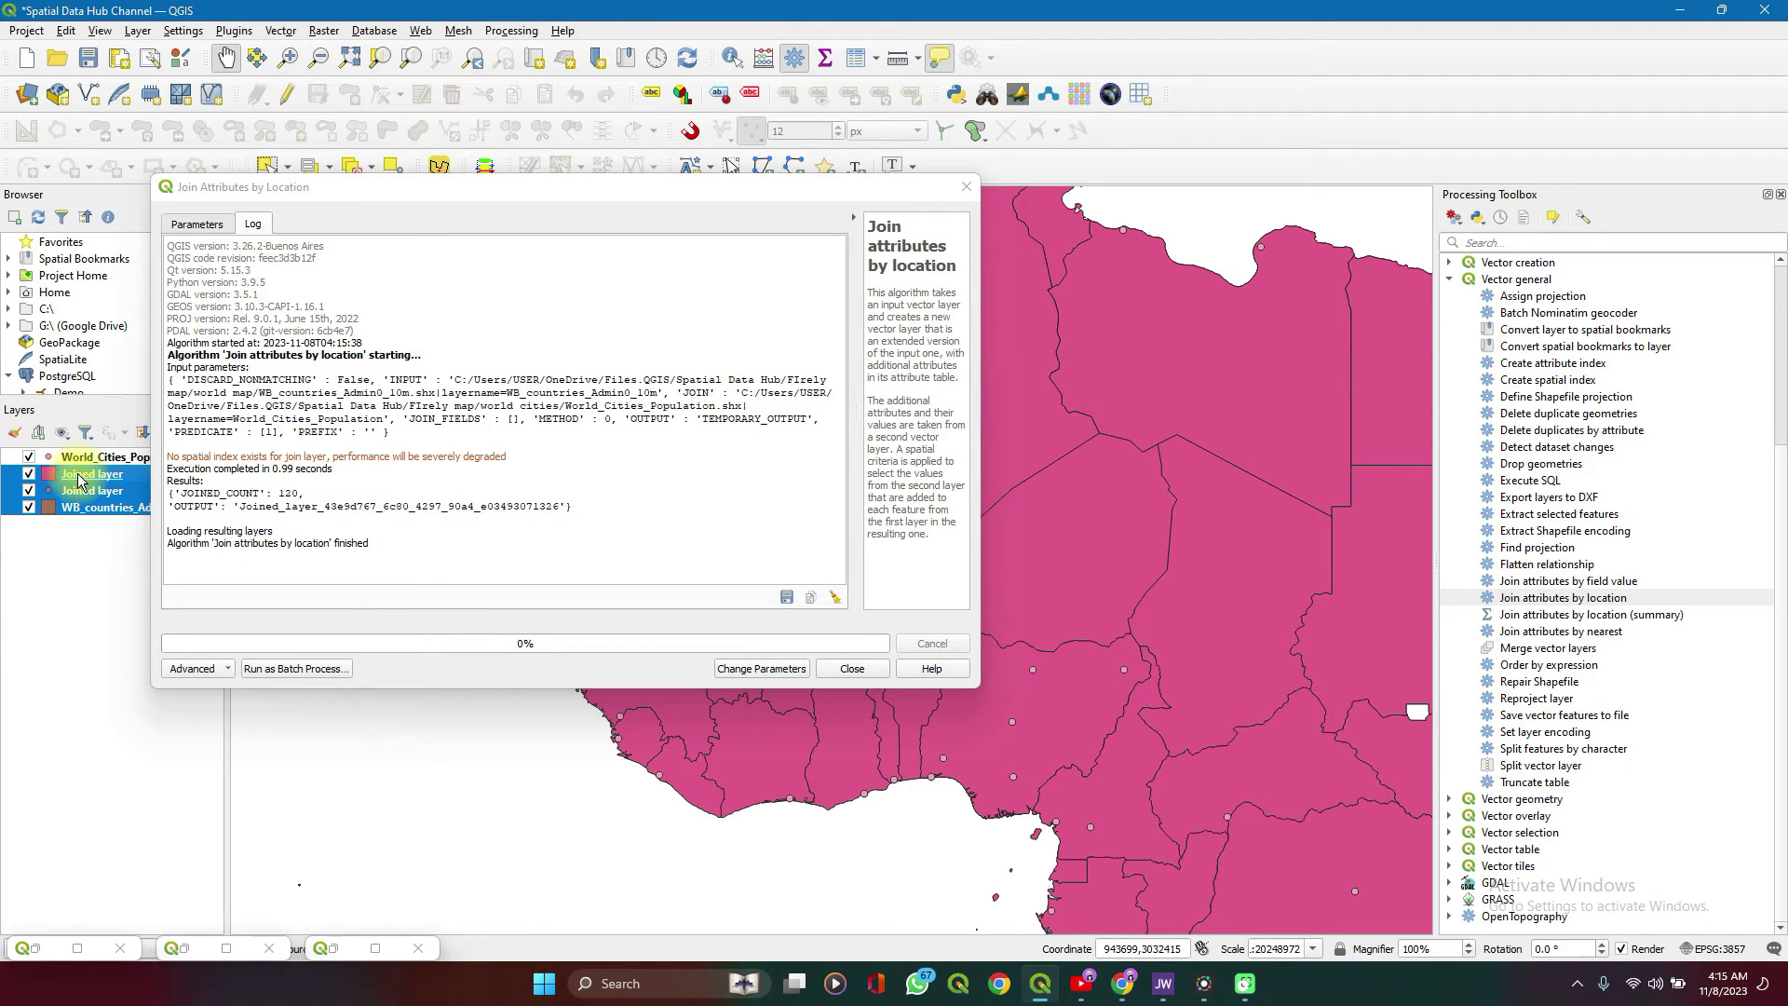
click(852, 669)
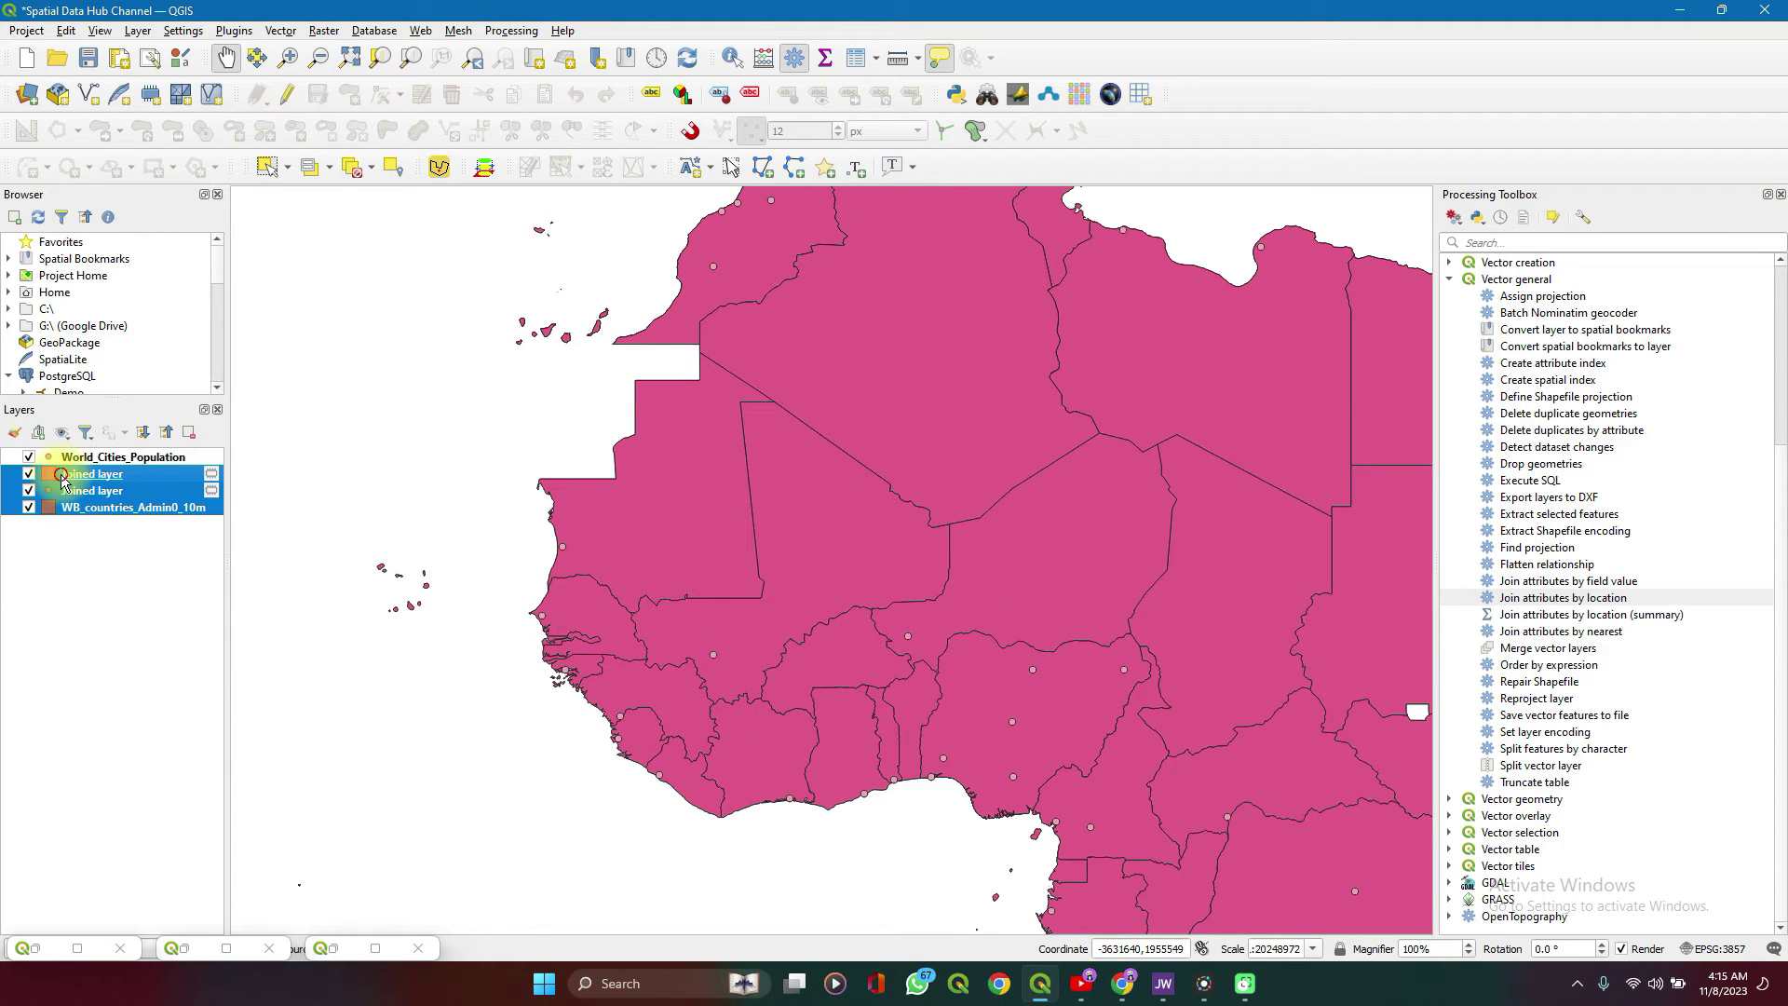
Open the 457-feature Joined layer's attribute table and scroll through its columns
click(87, 568)
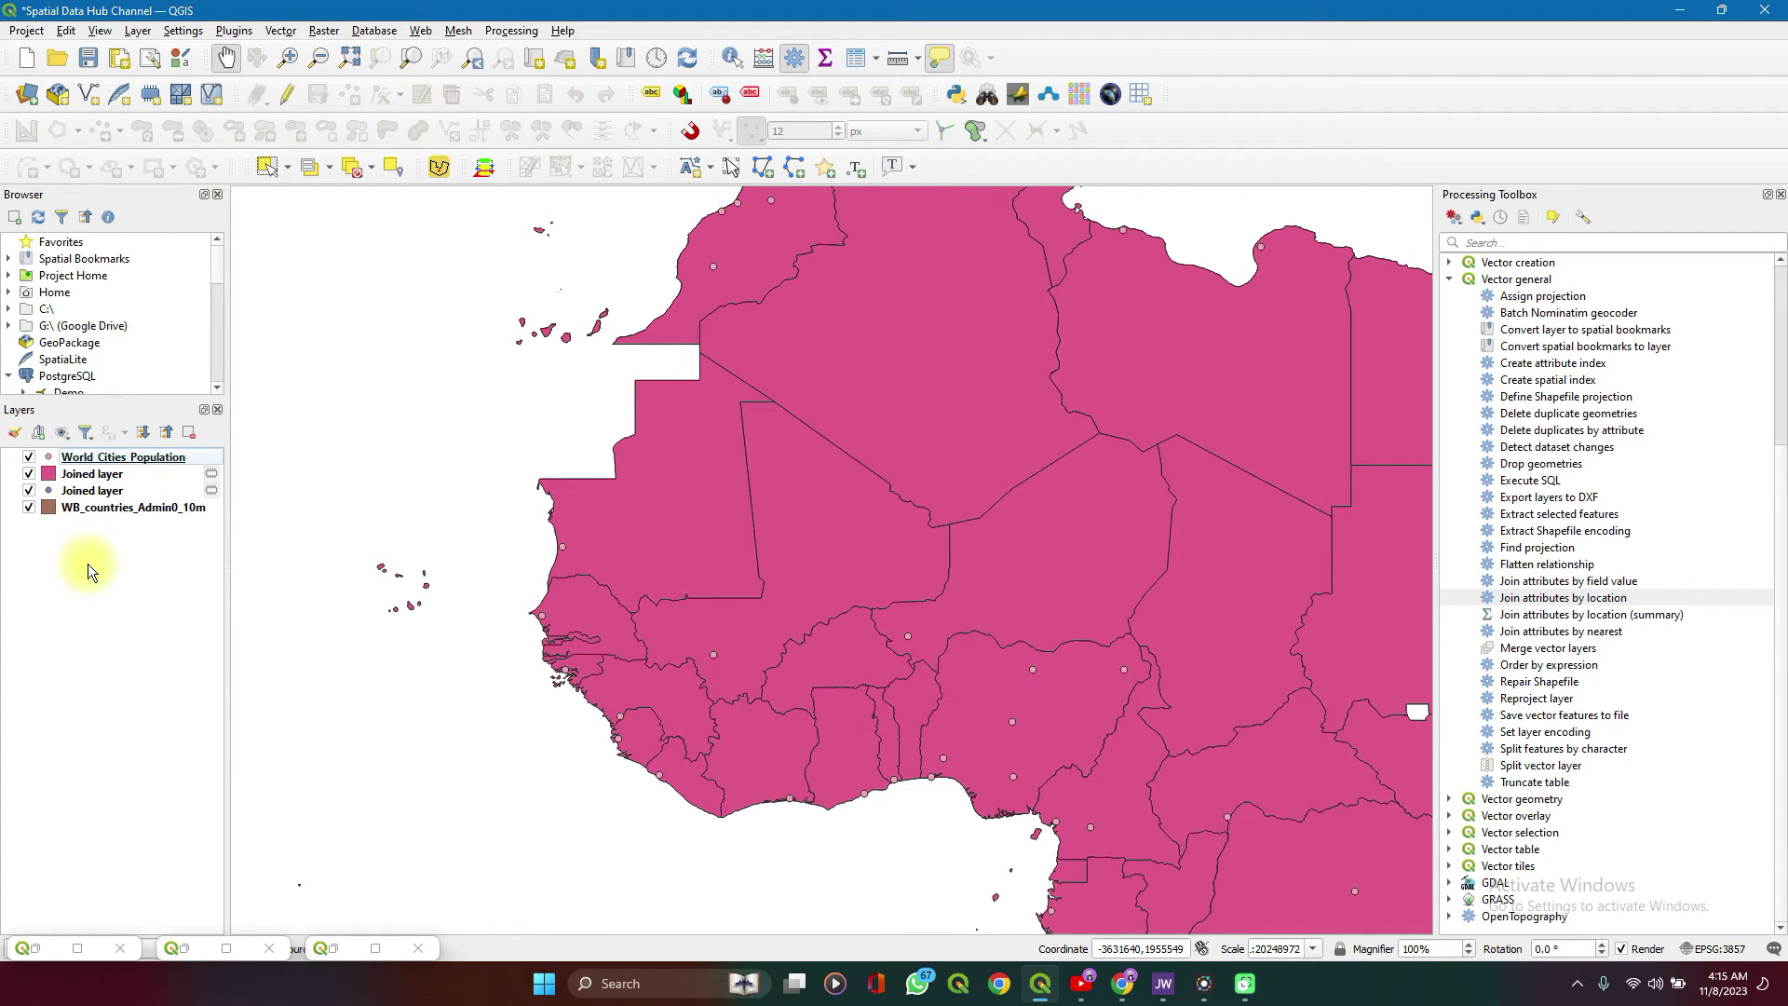
click(86, 475)
right_click(86, 476)
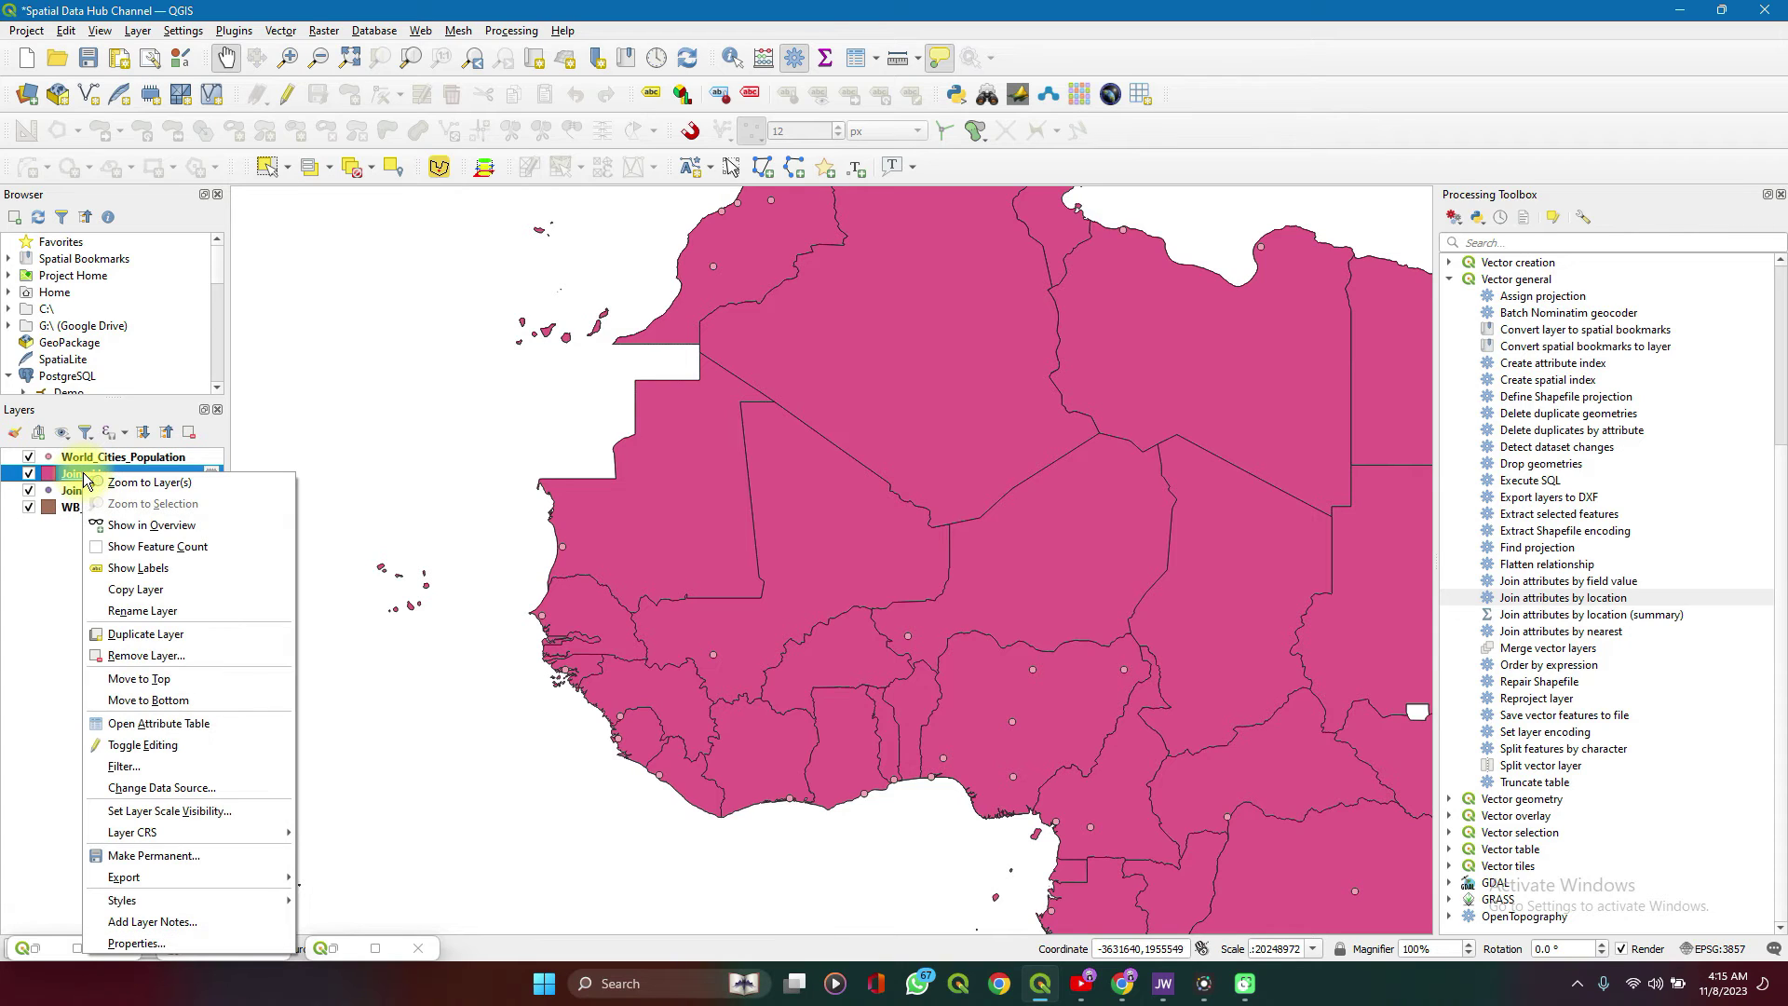
click(197, 719)
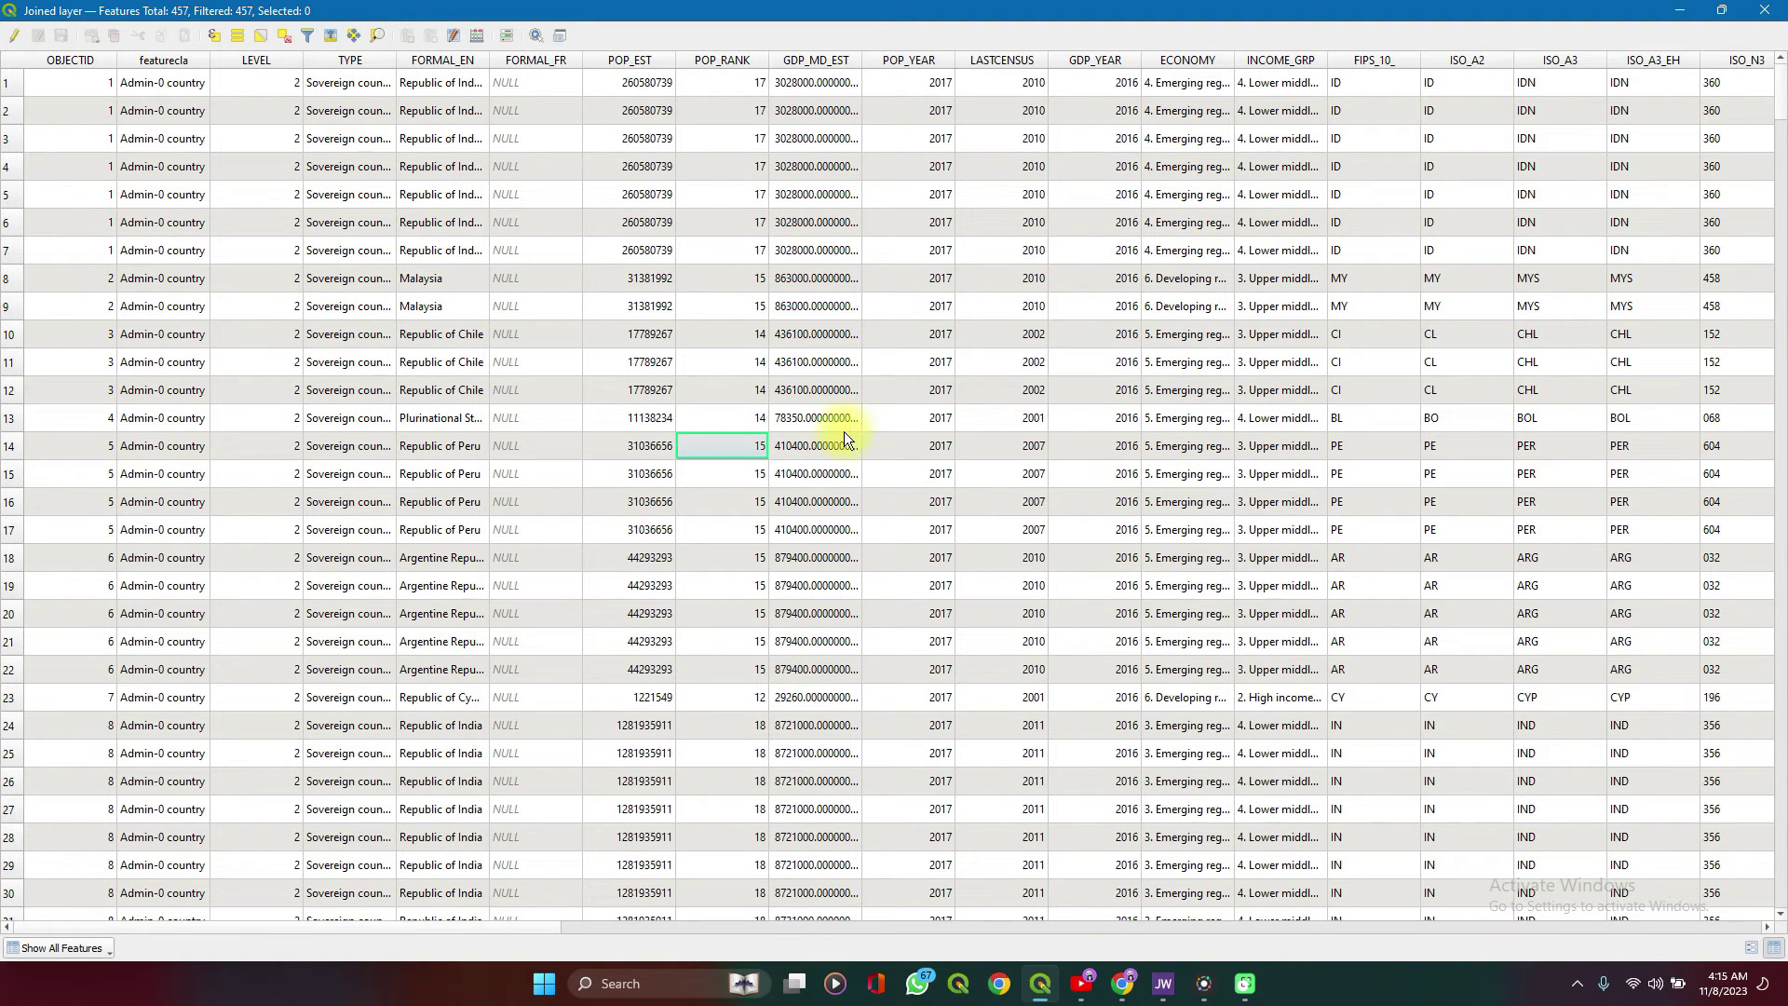
scroll(505, 300, right, 10)
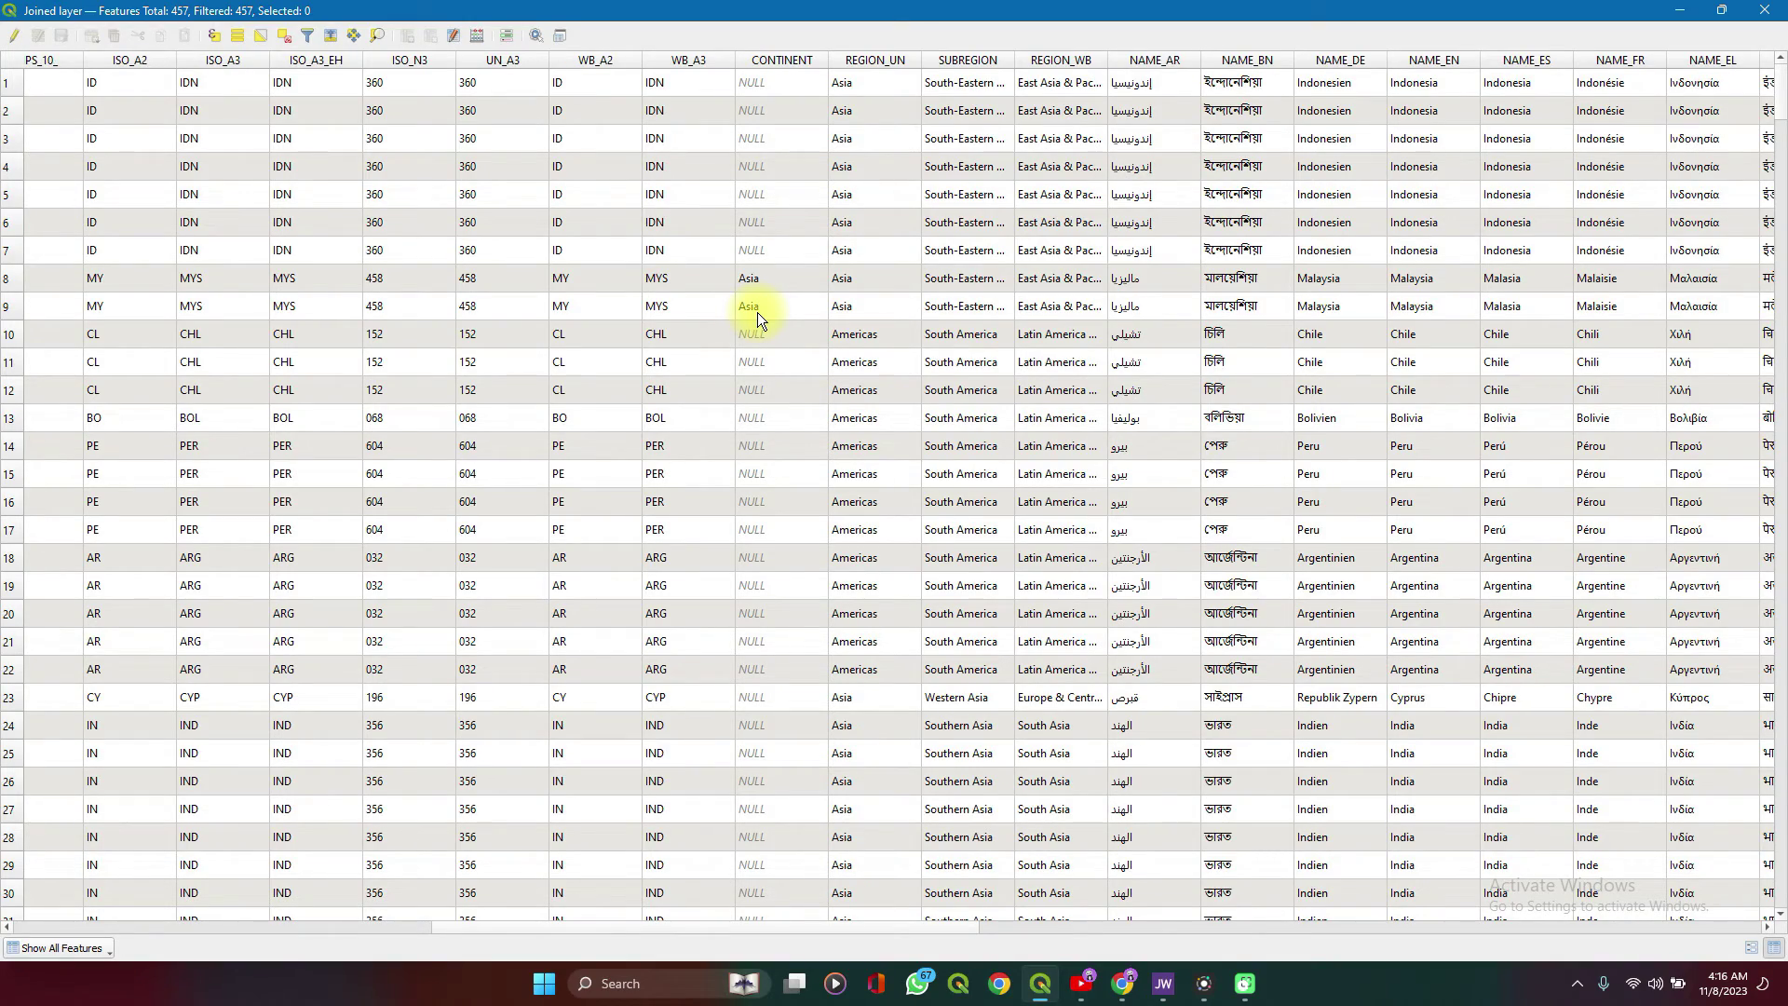
scroll(757, 311, right, 10)
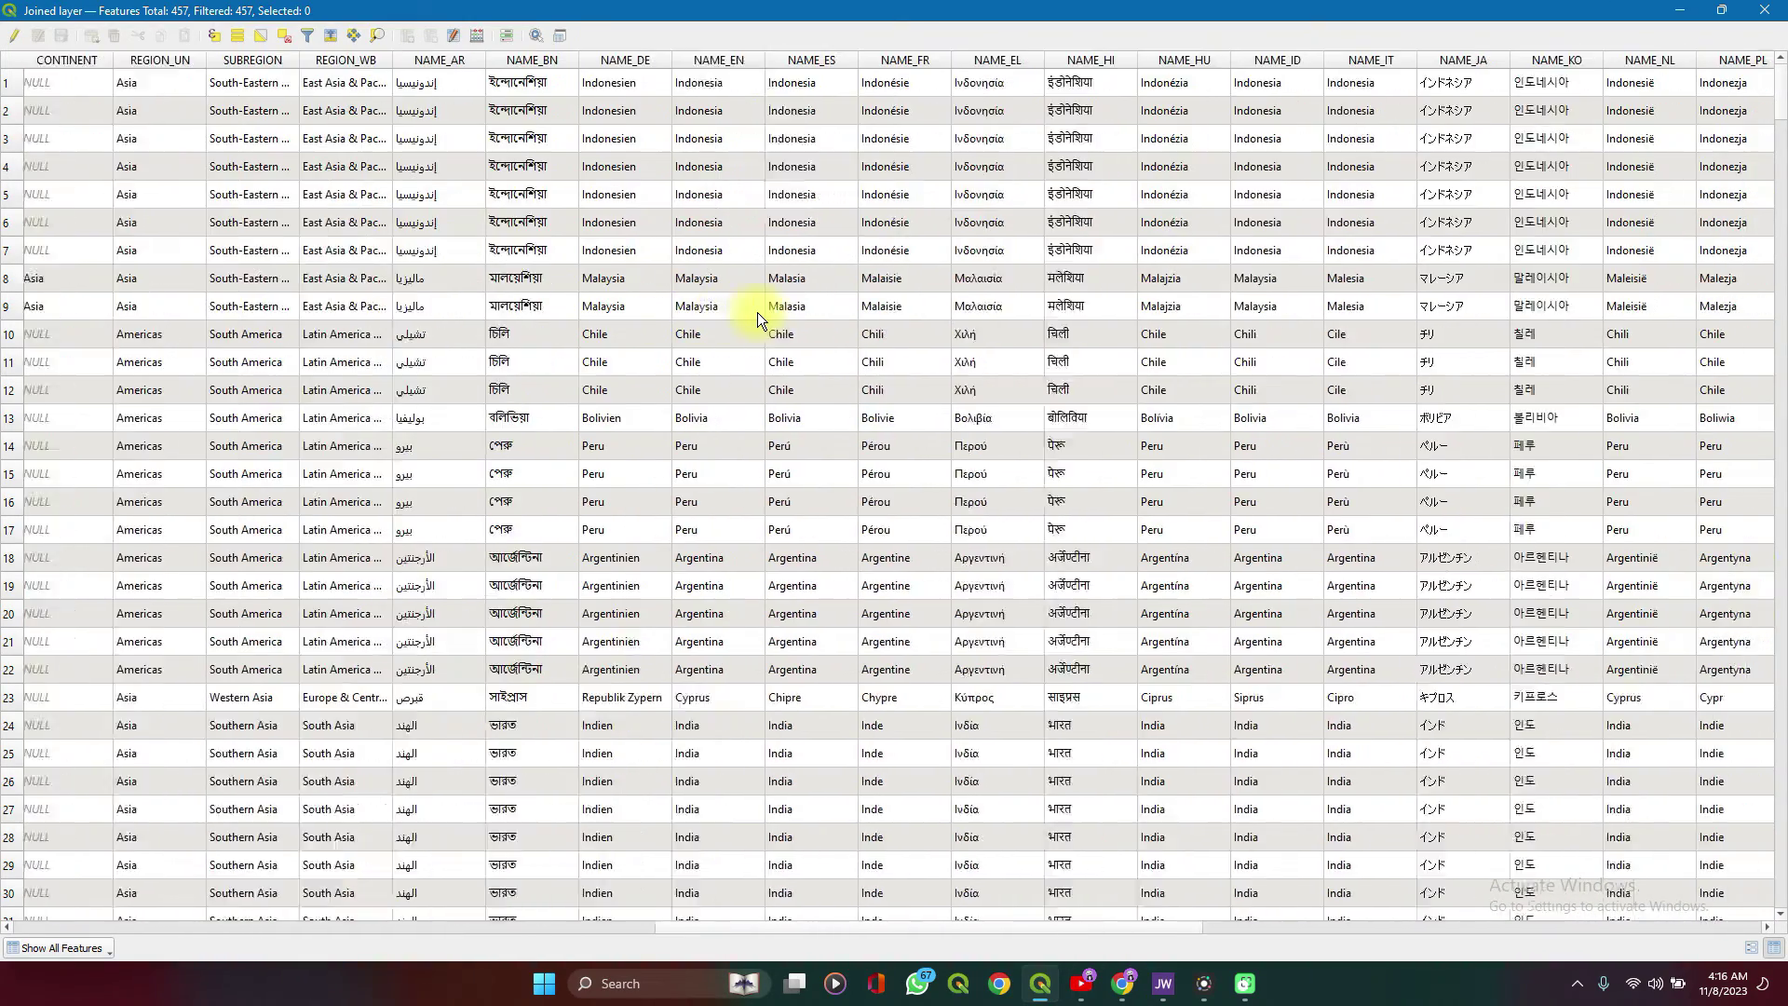
scroll(757, 320, right, 6)
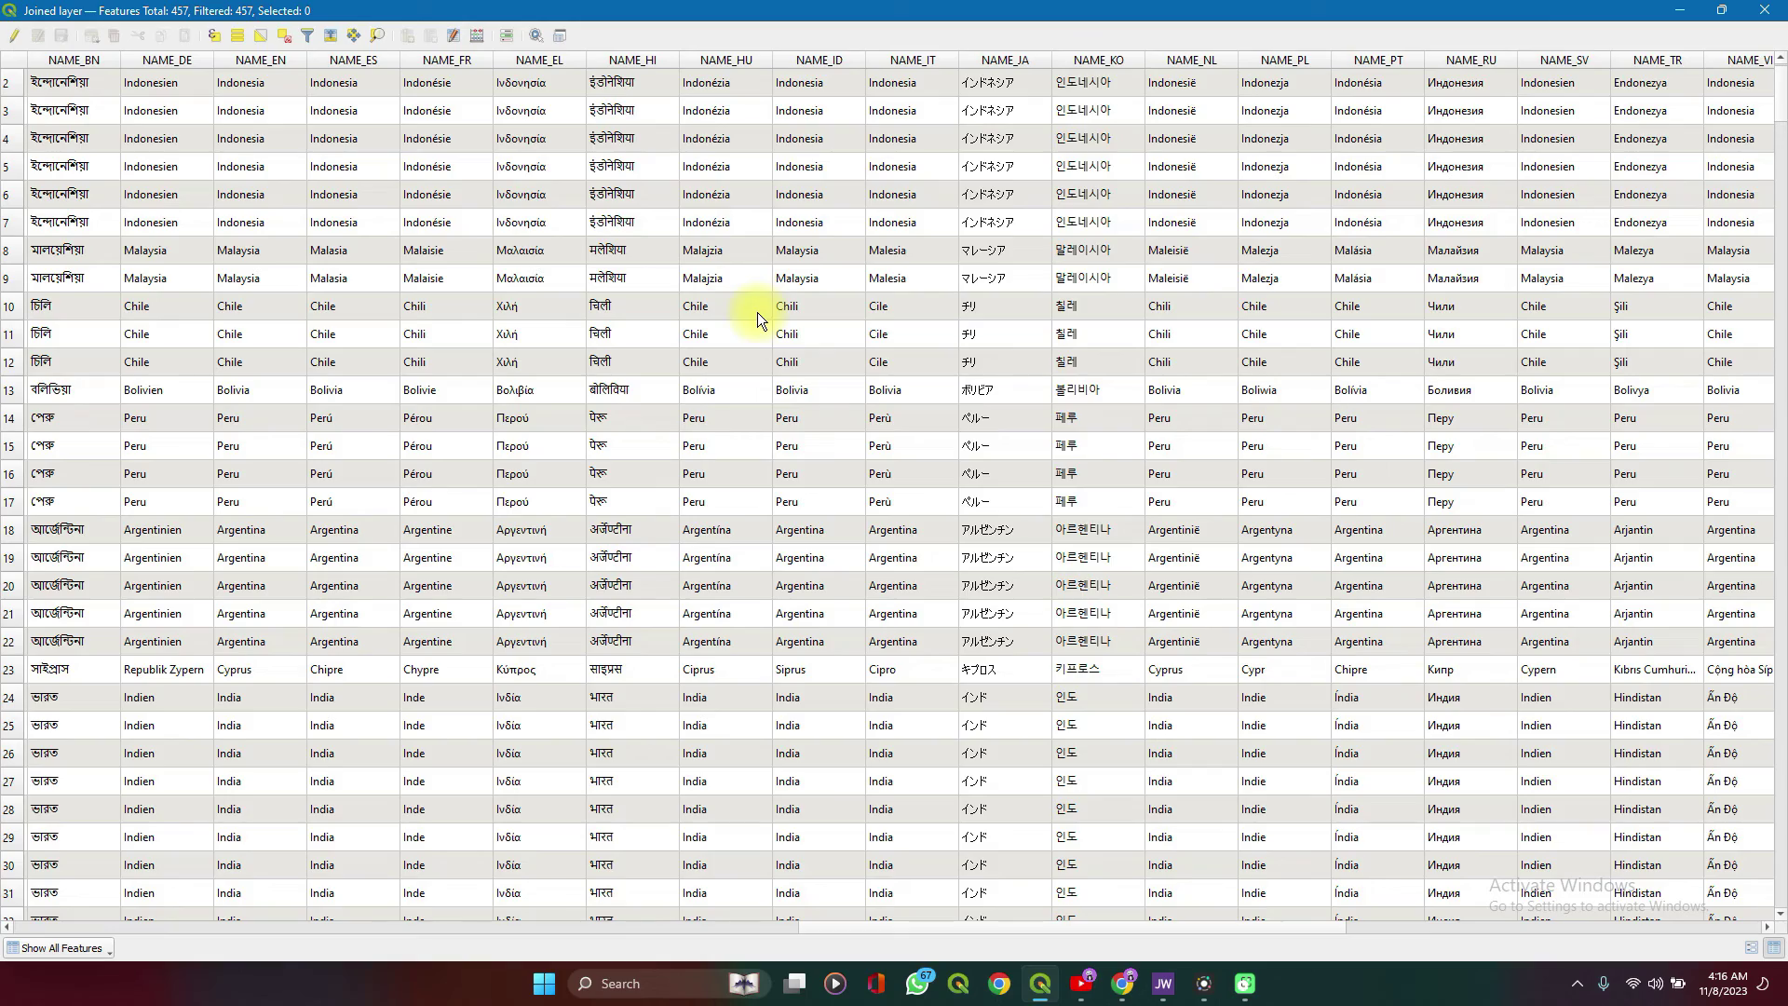
scroll(1181, 214, right, 11)
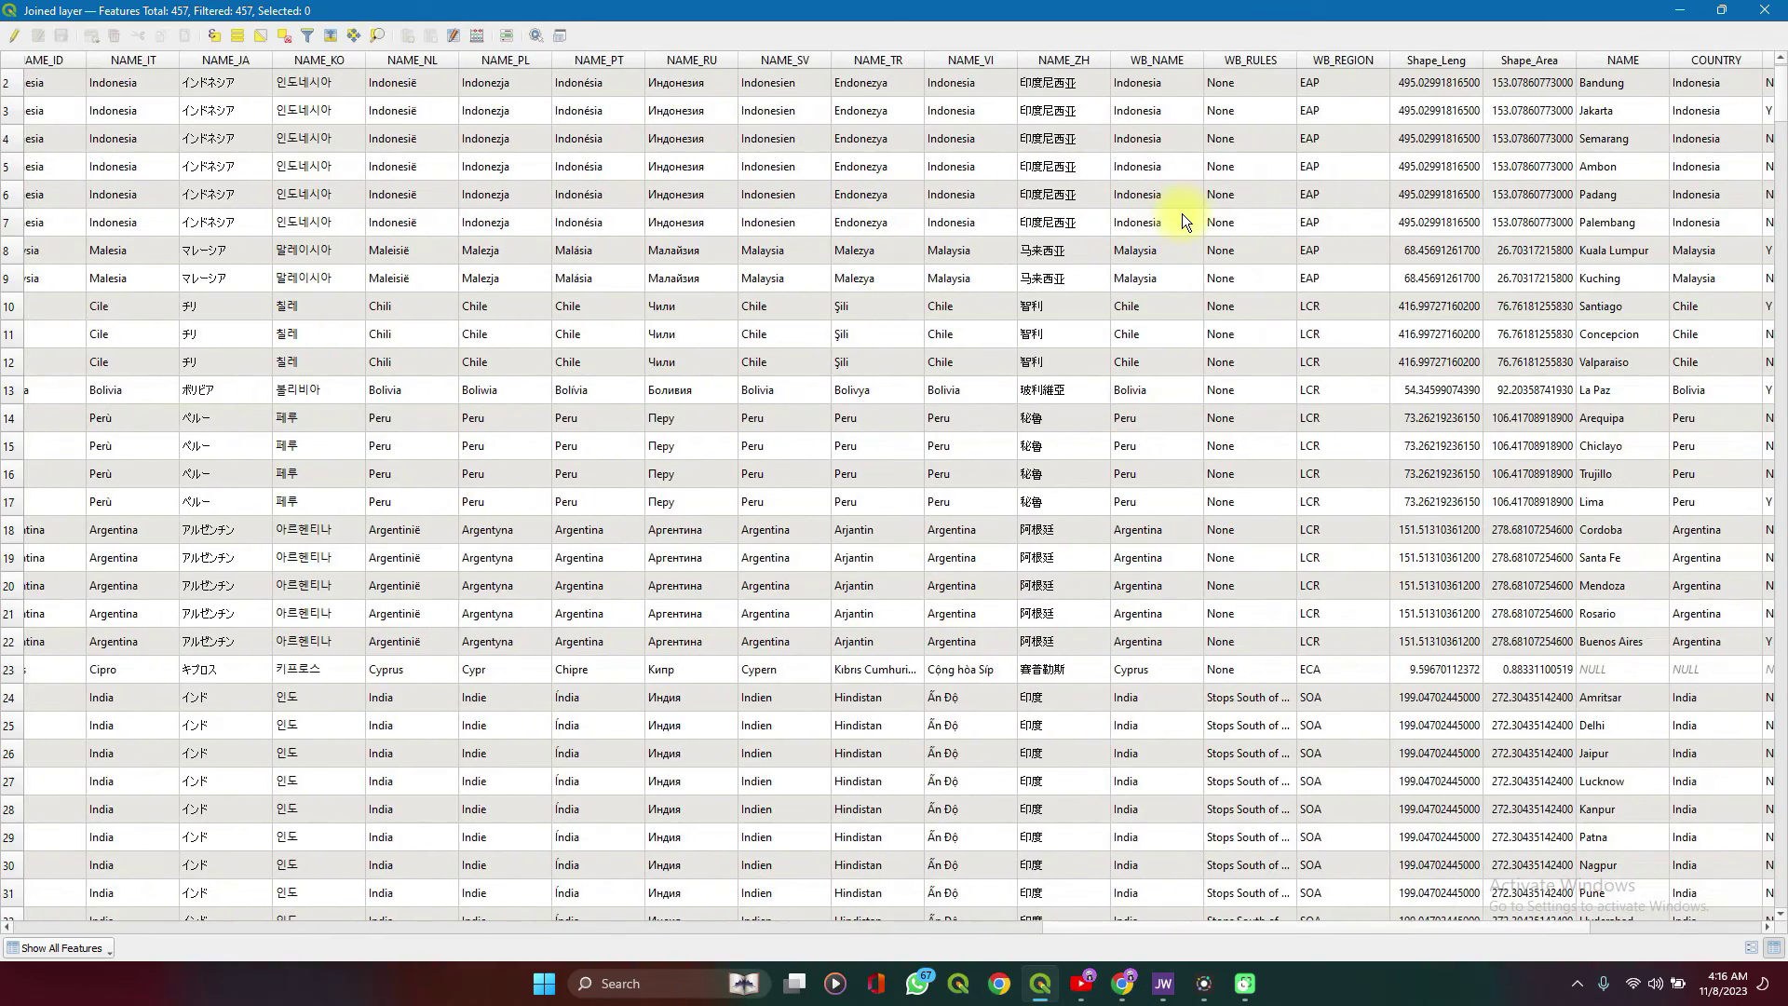
scroll(1182, 214, left, 11)
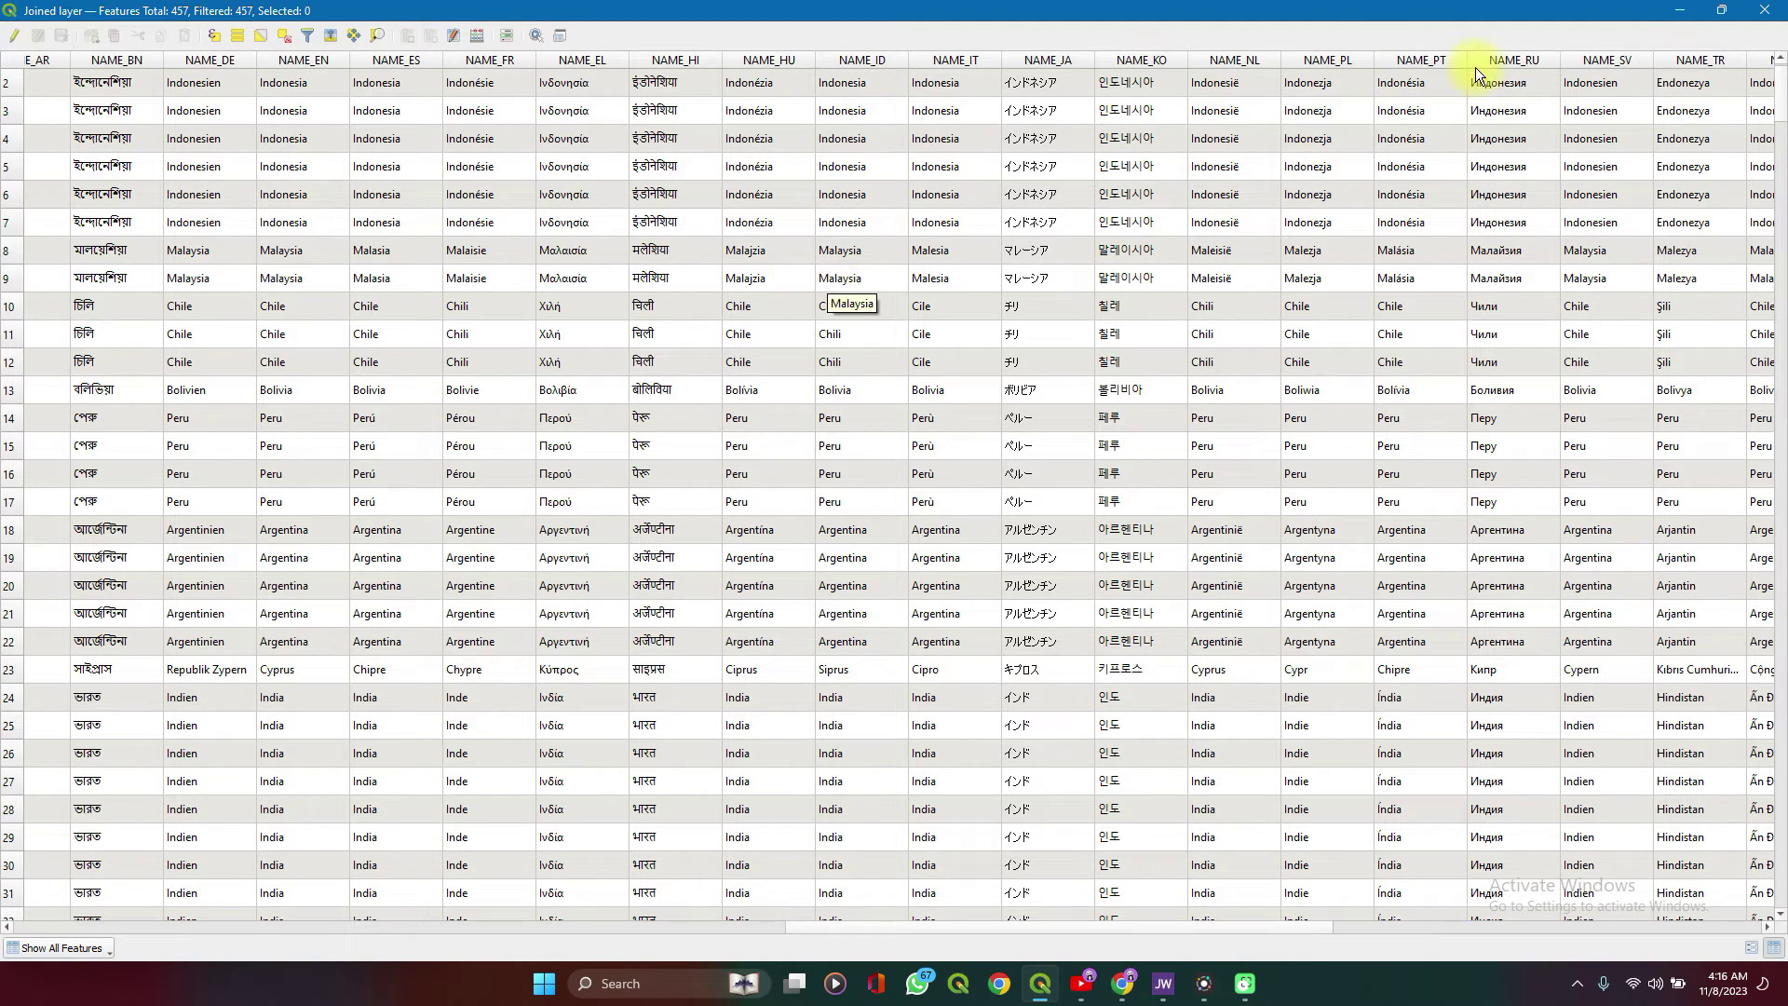
Compare it with the 332-feature Joined layer table, then hide both to show the map
click(1678, 15)
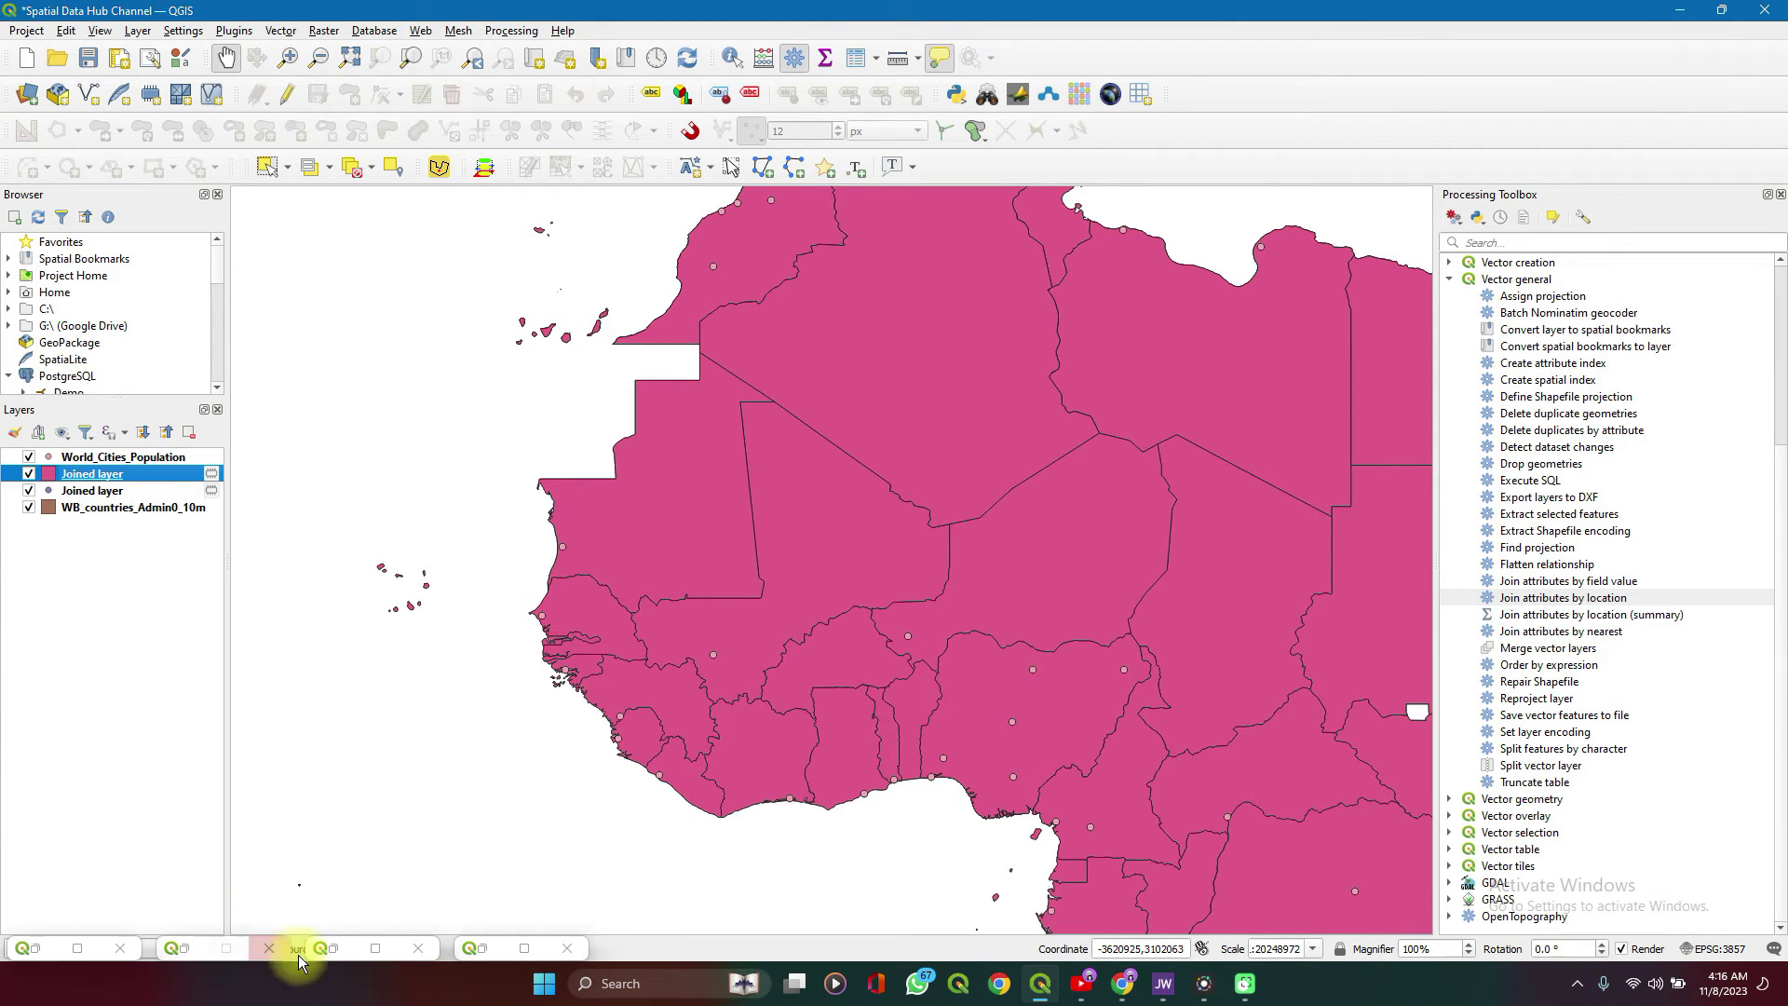
click(378, 957)
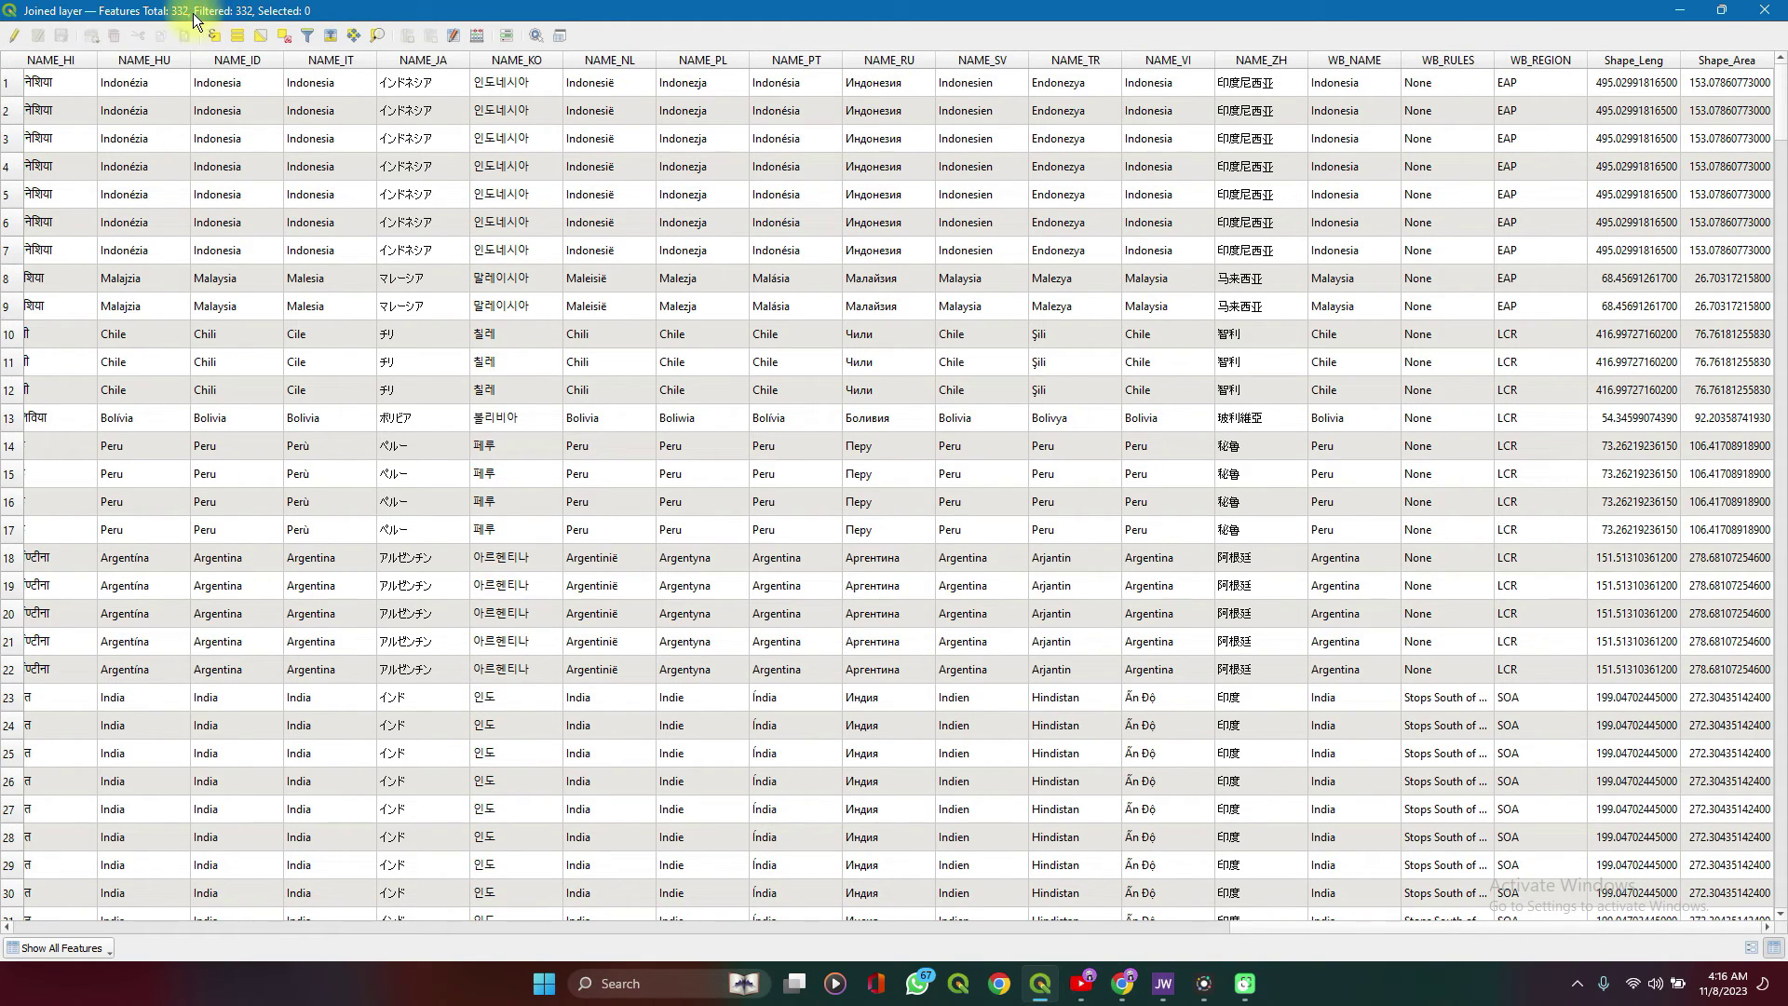
click(1667, 12)
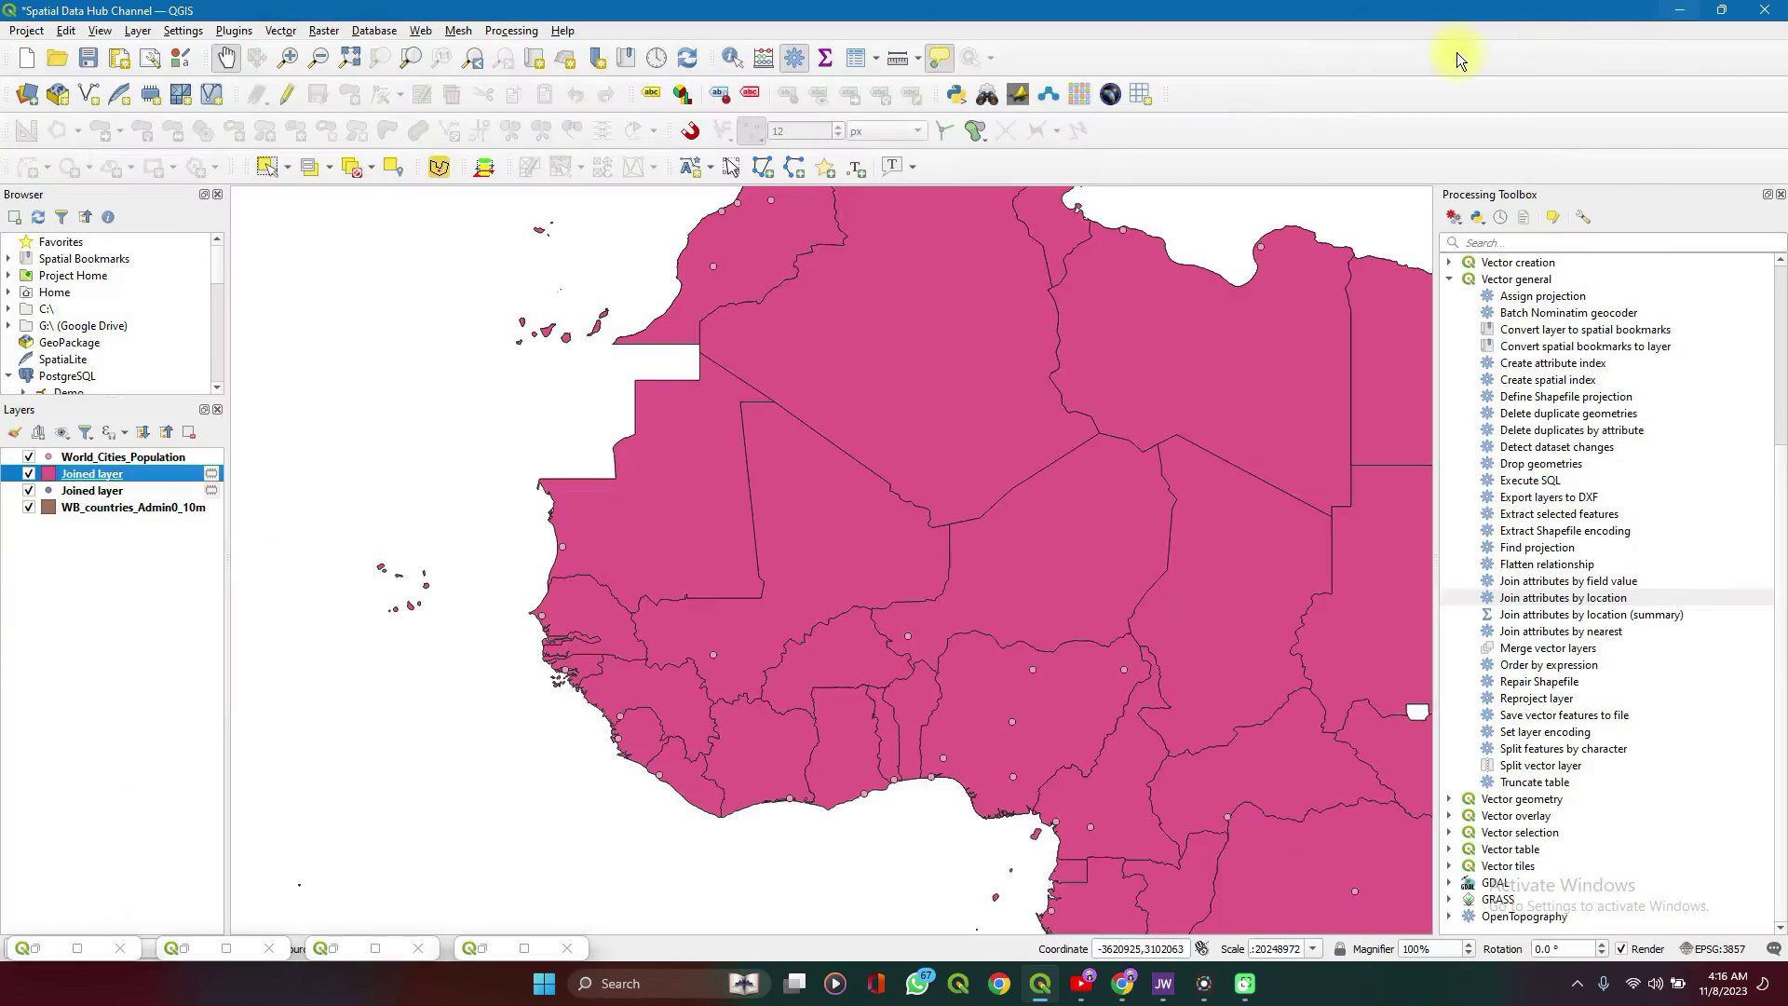
click(539, 938)
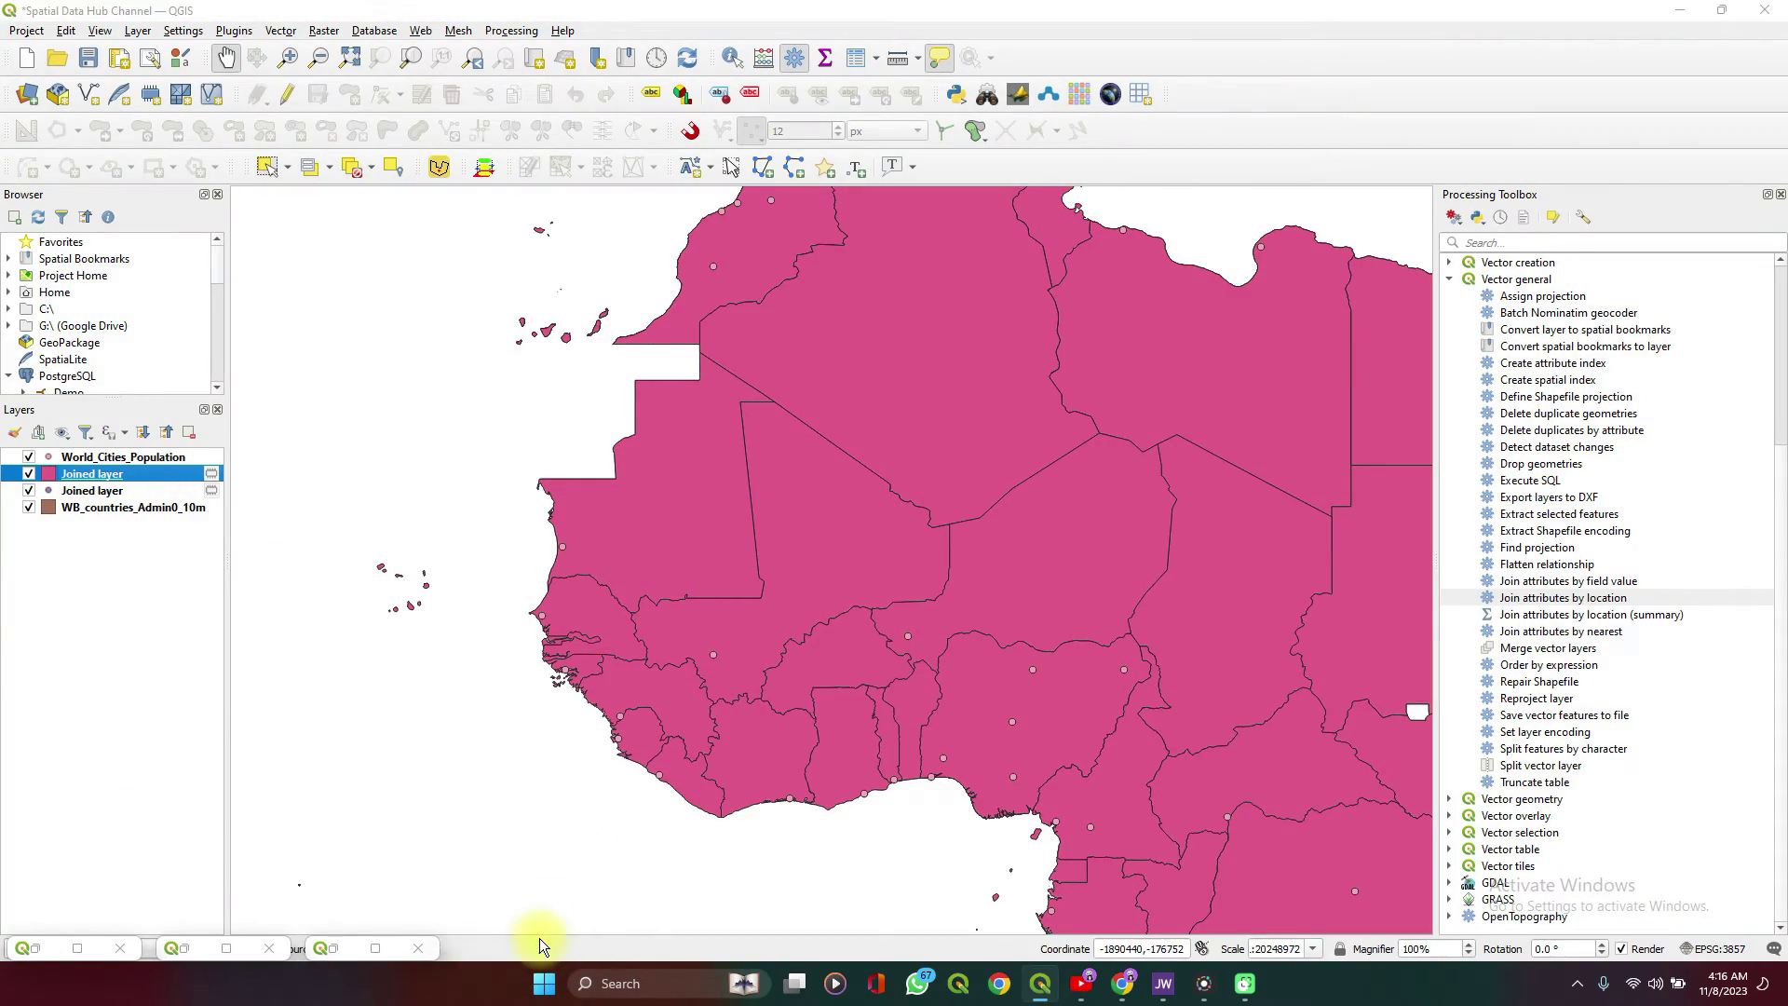
click(1679, 10)
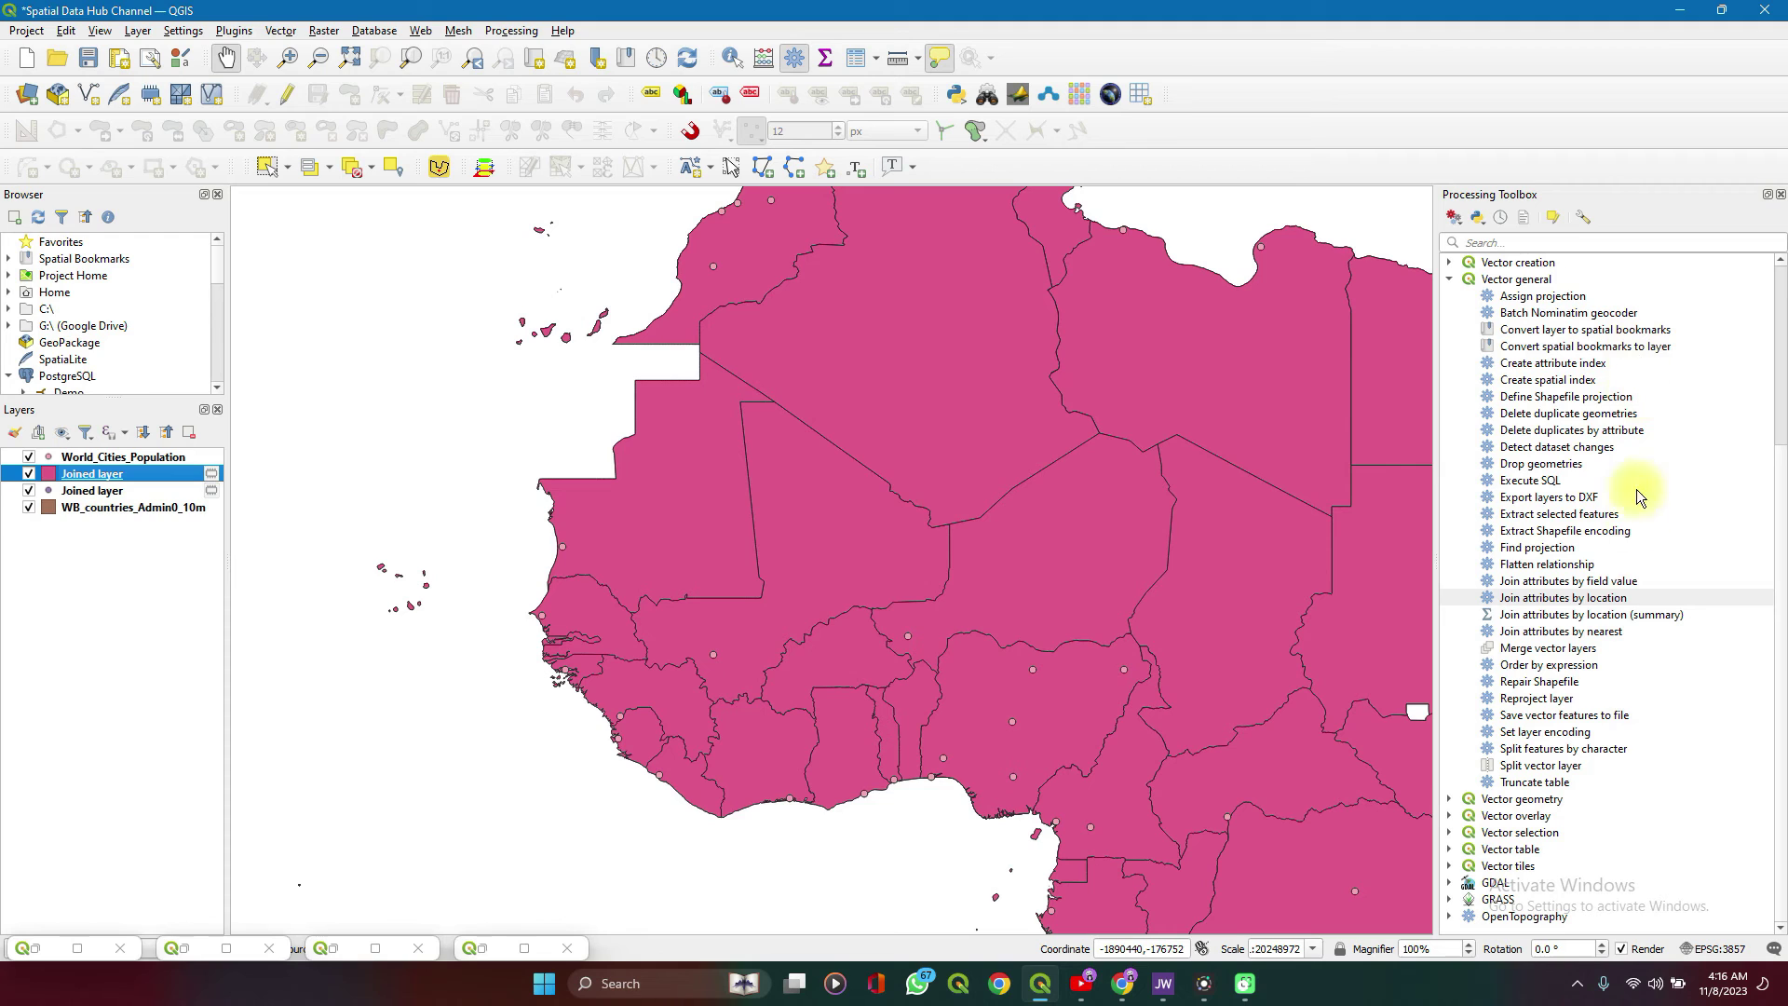
Start Join attributes by field value on WB_countries_Admin0_10m, then restore the 332-feature cities table
double_click(1567, 583)
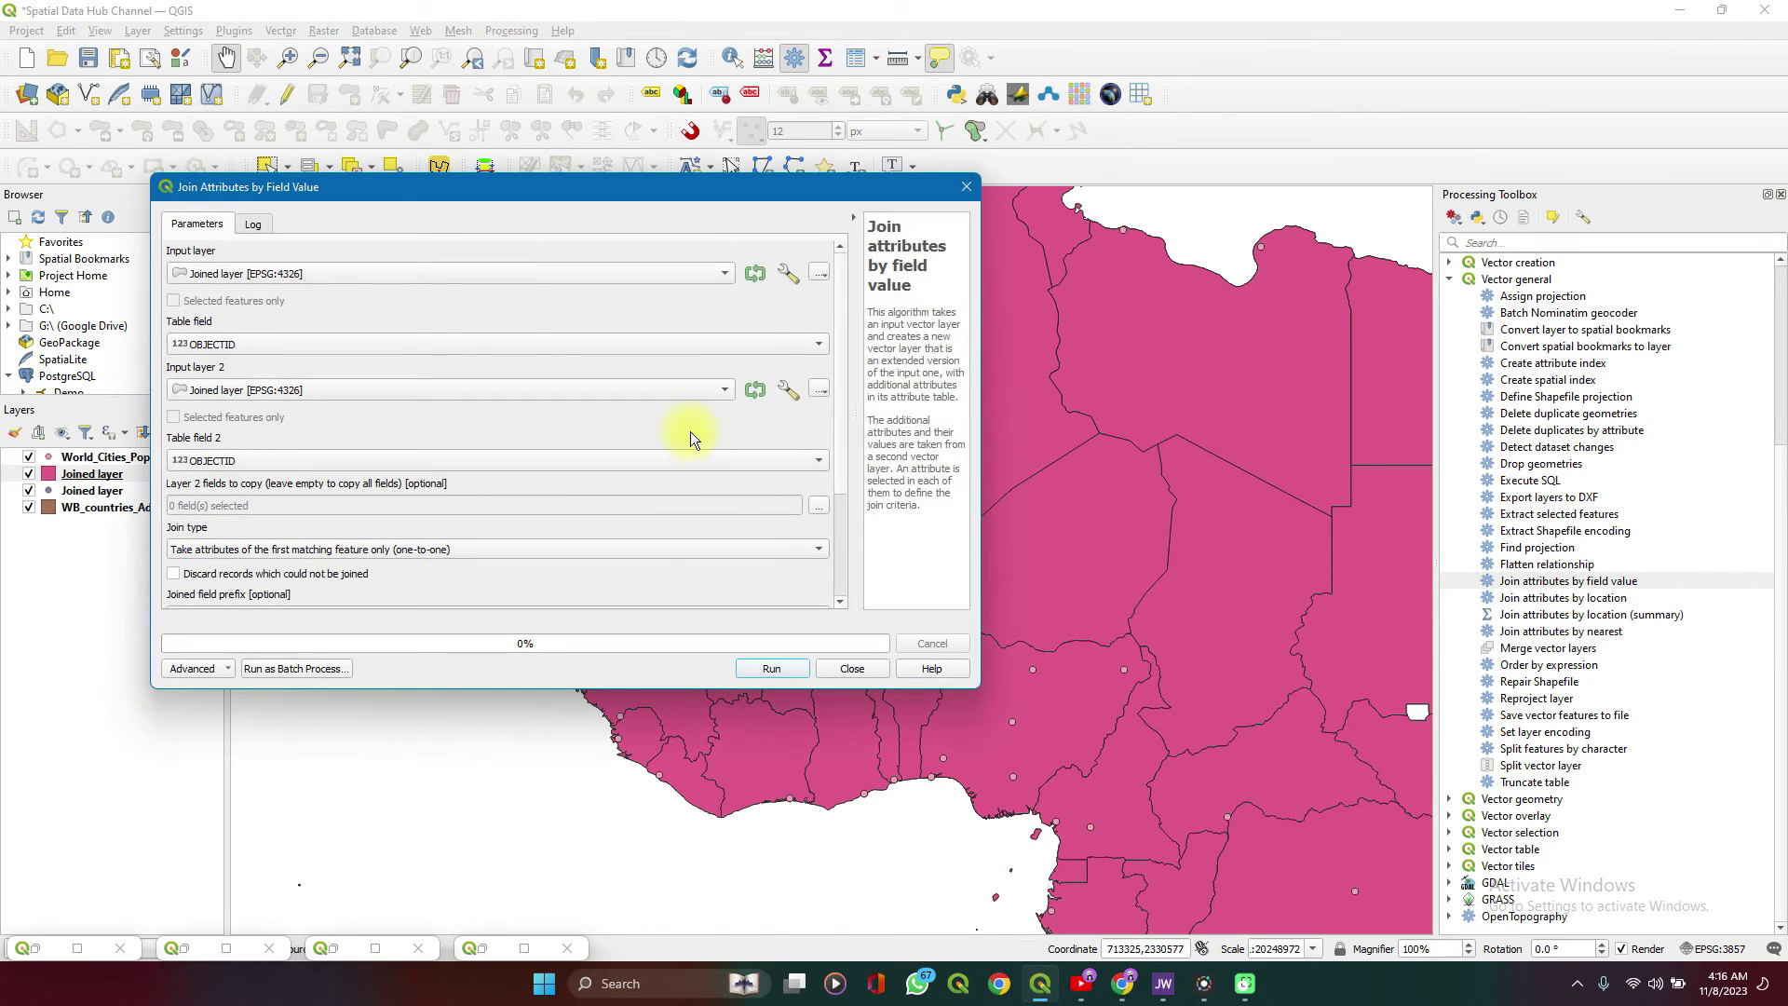
click(421, 271)
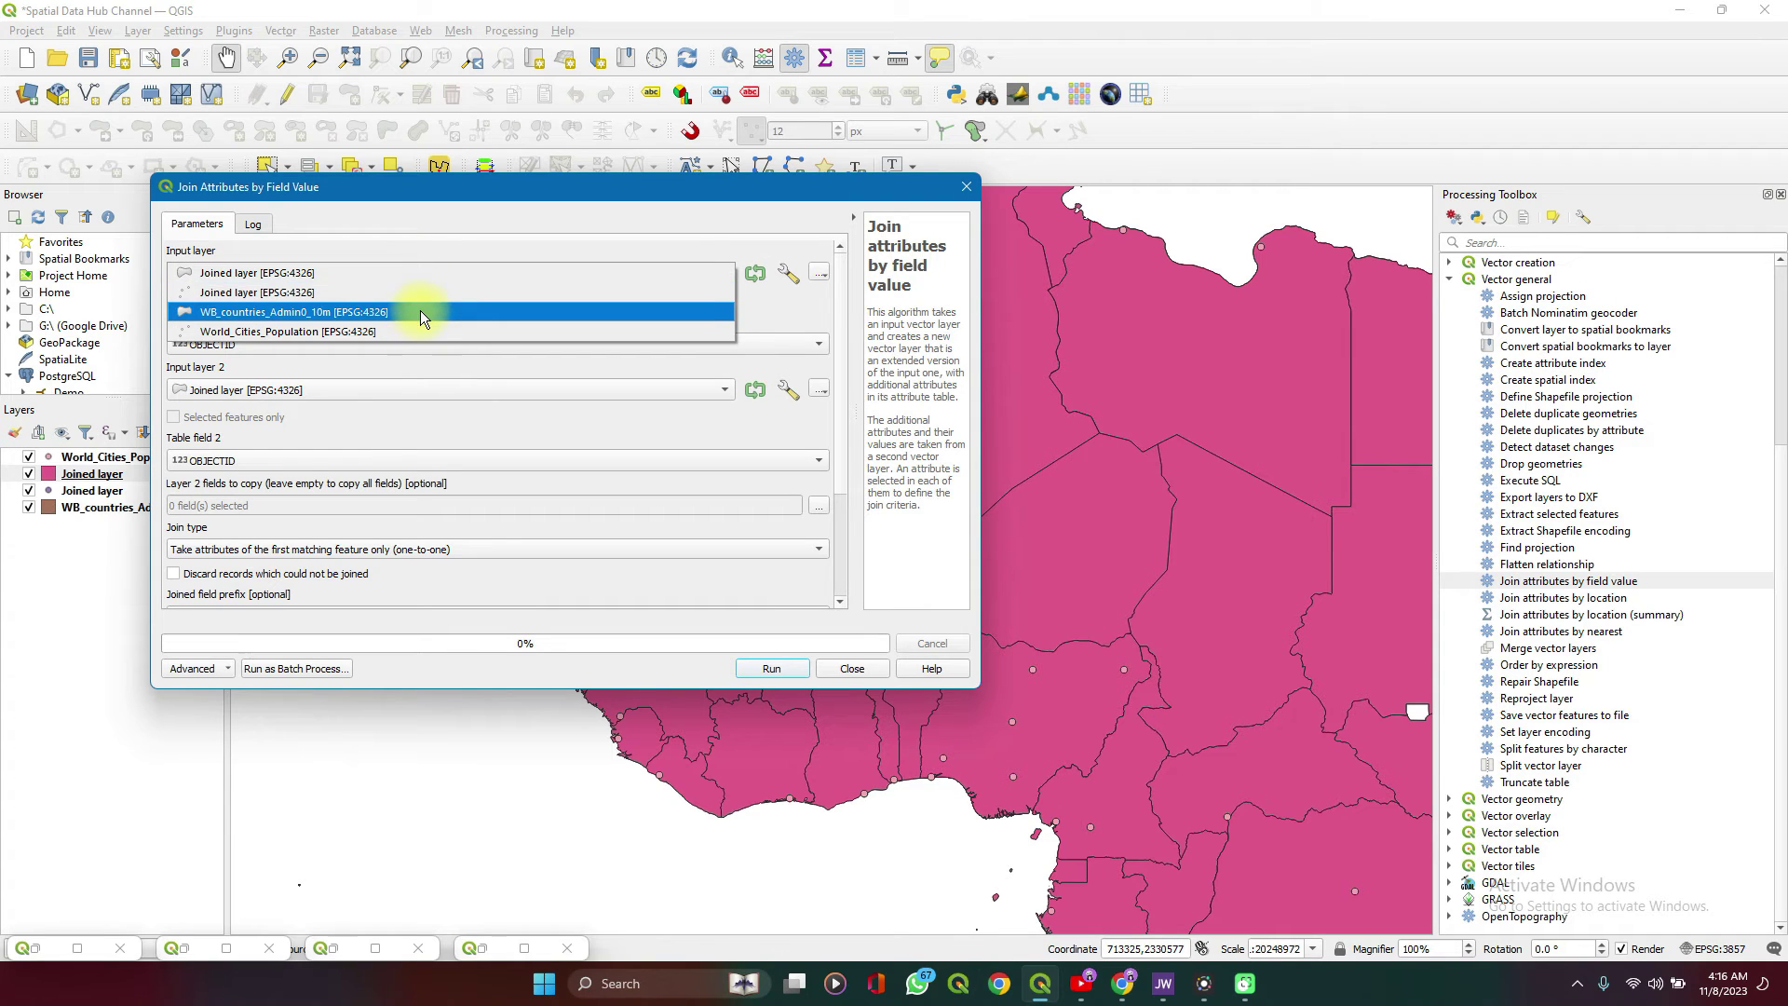
click(421, 311)
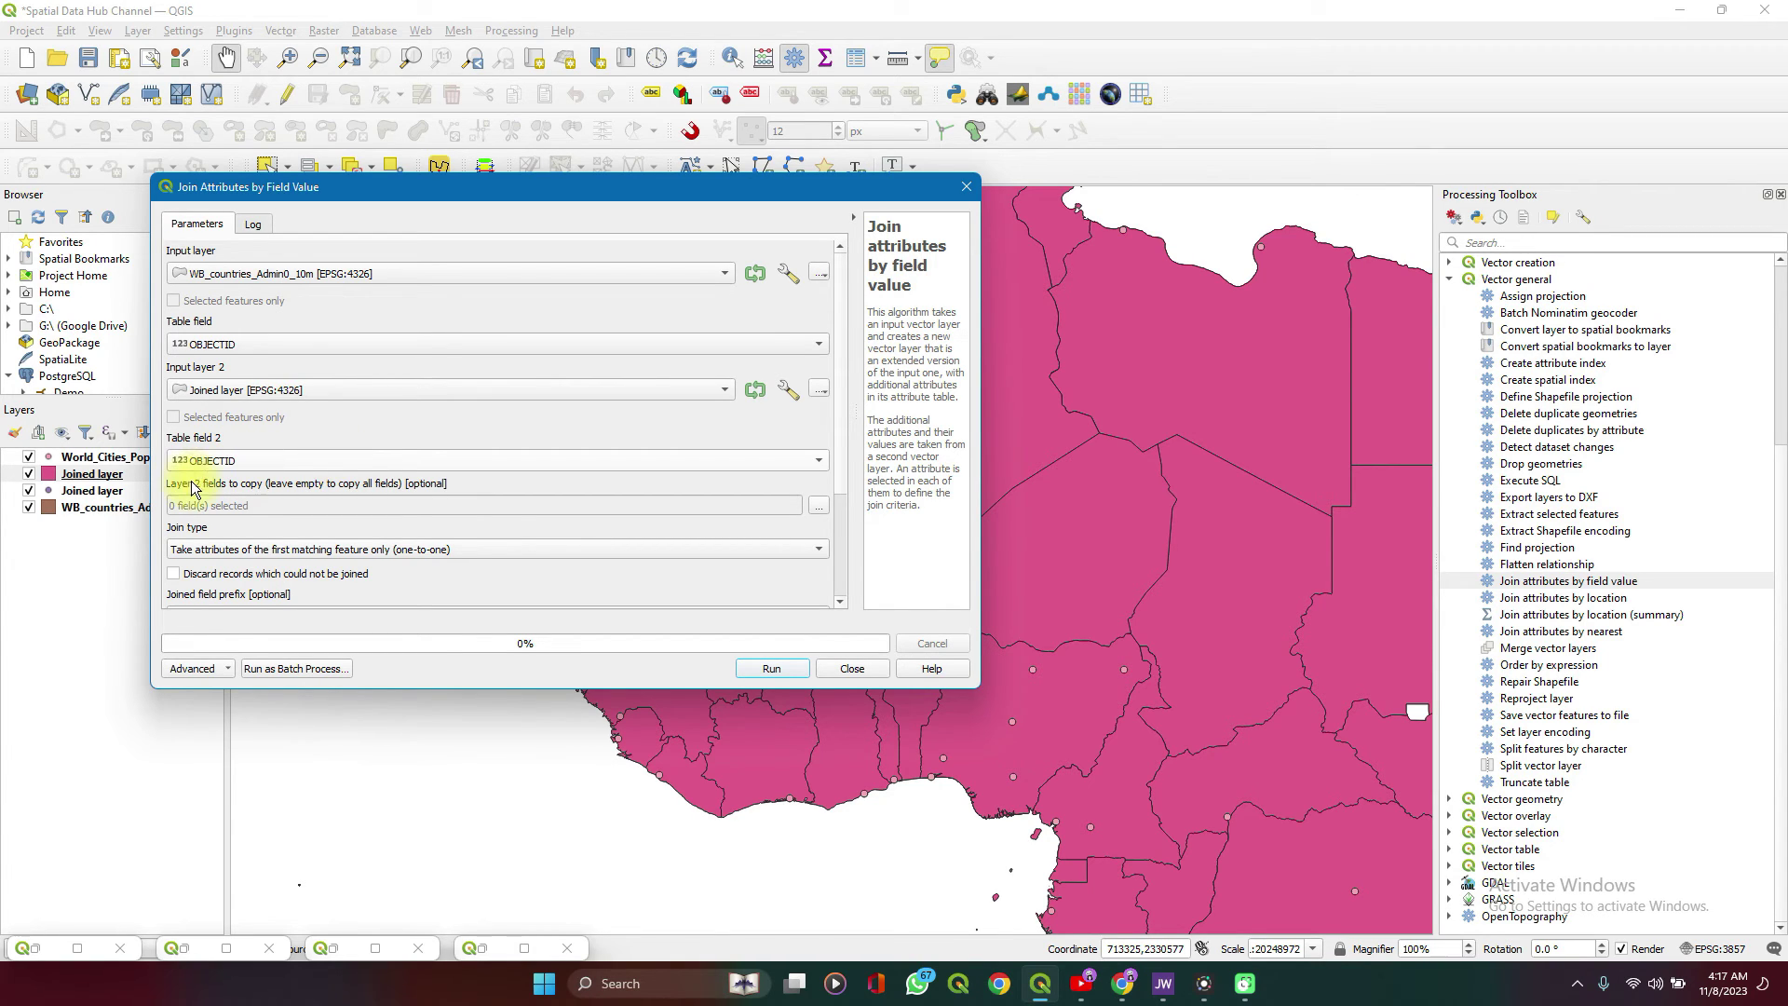
click(79, 949)
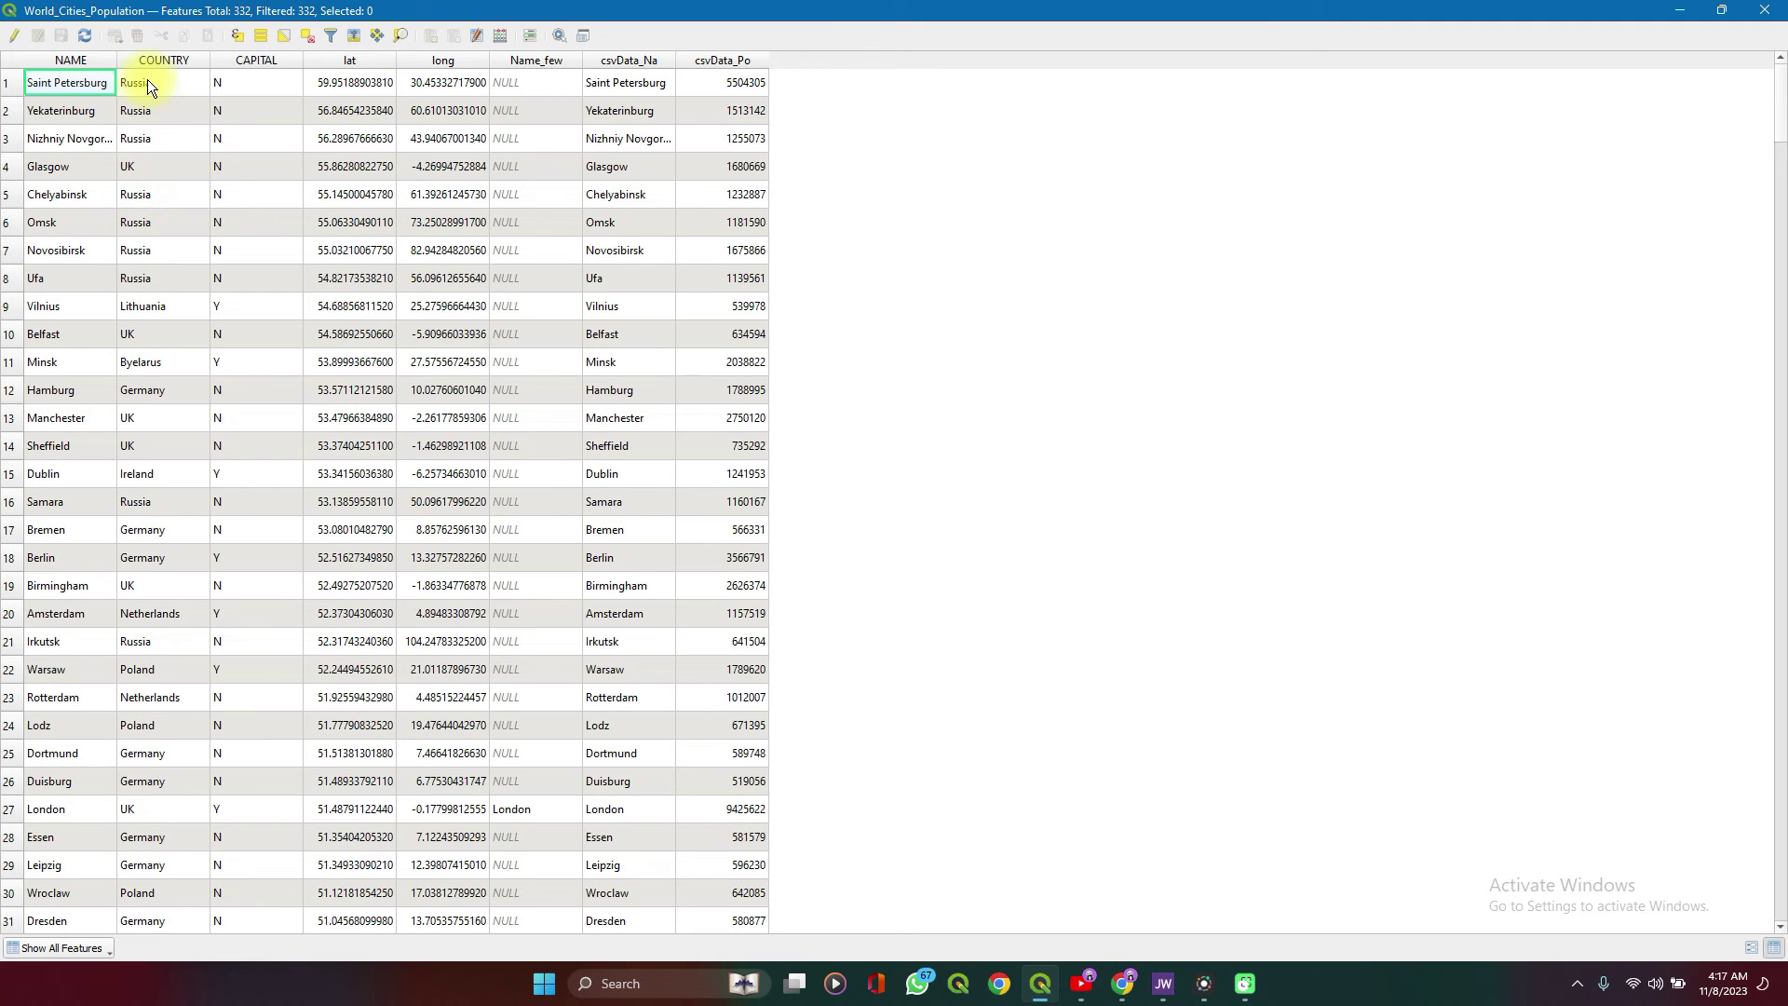
Inspect the WB_countries_Admin0_10m attribute fields through to OBJECTID, then return to the join dialog
click(1672, 16)
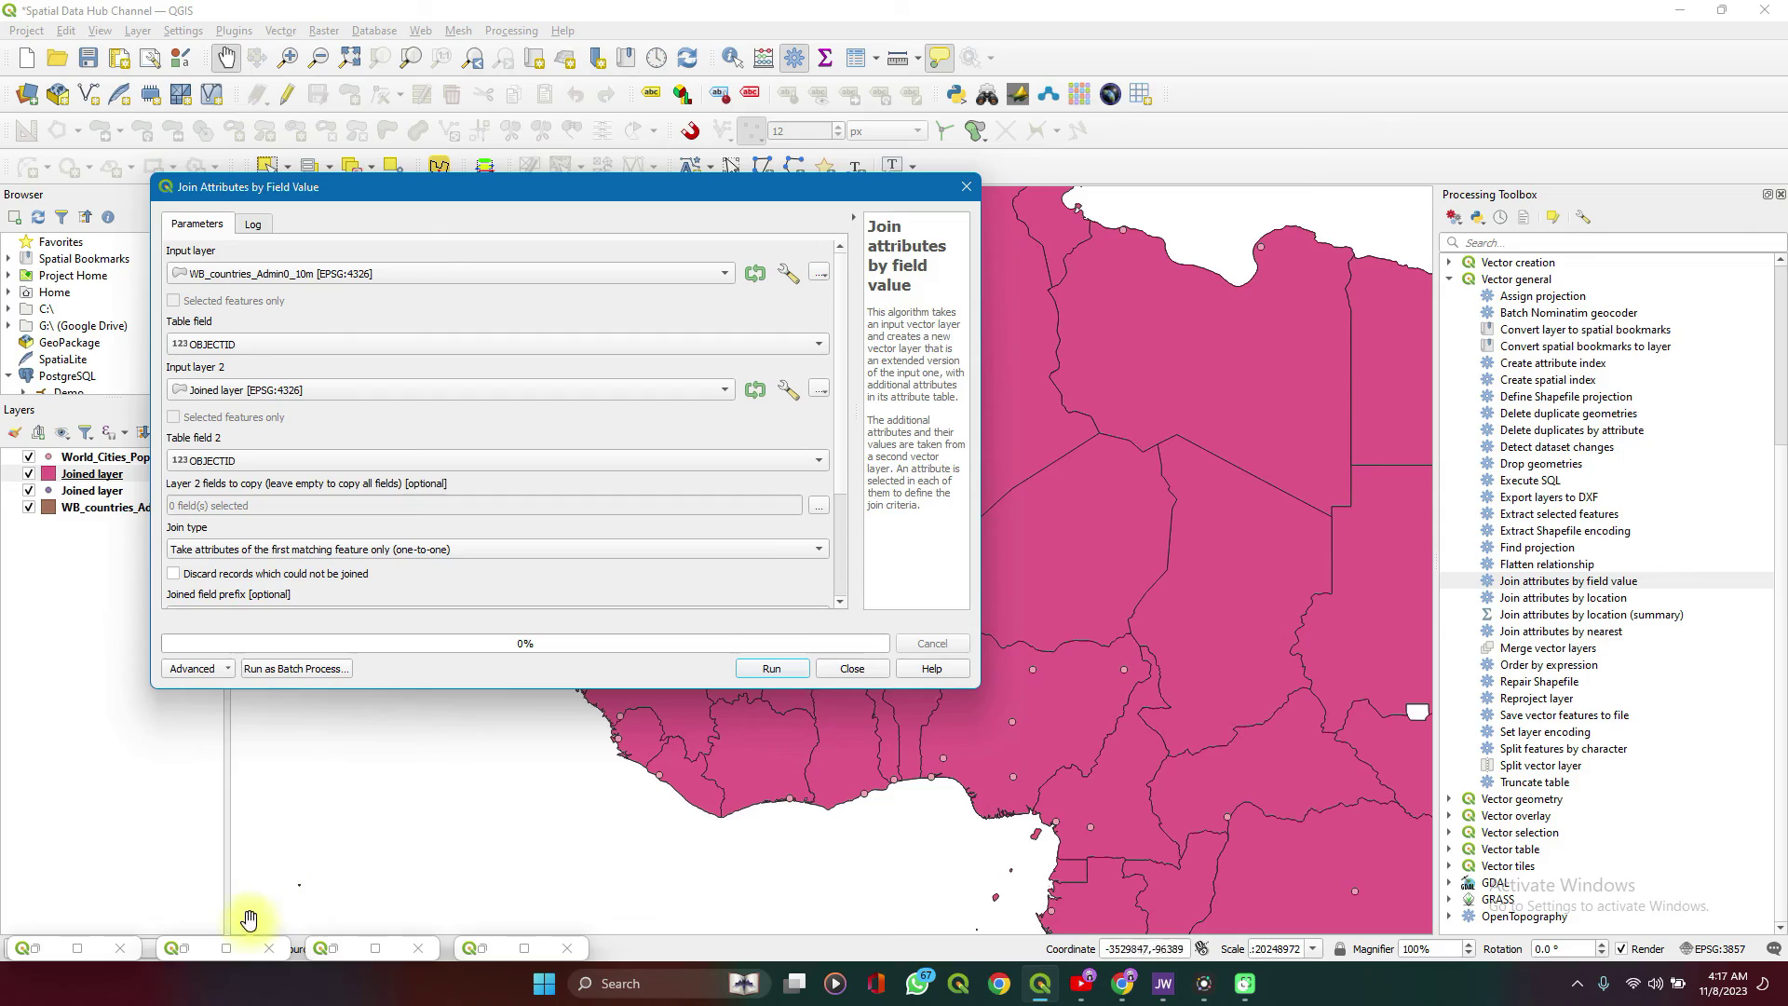
click(227, 947)
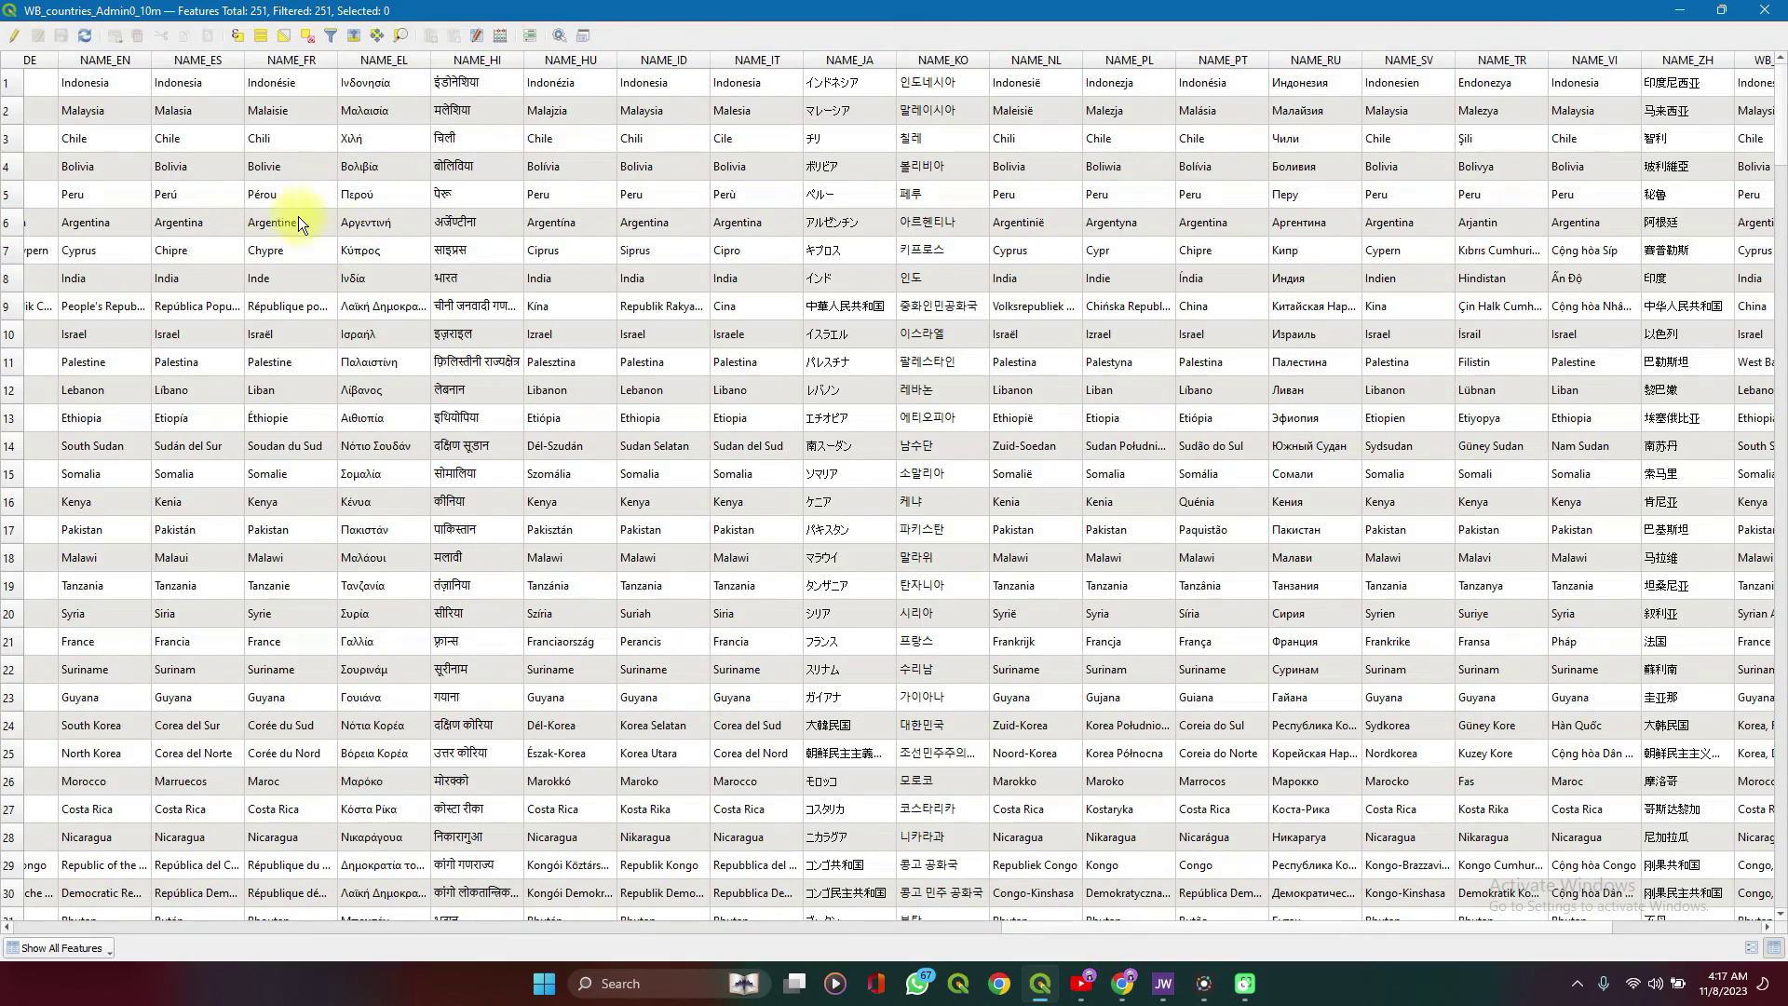
scroll(166, 188, left, 20)
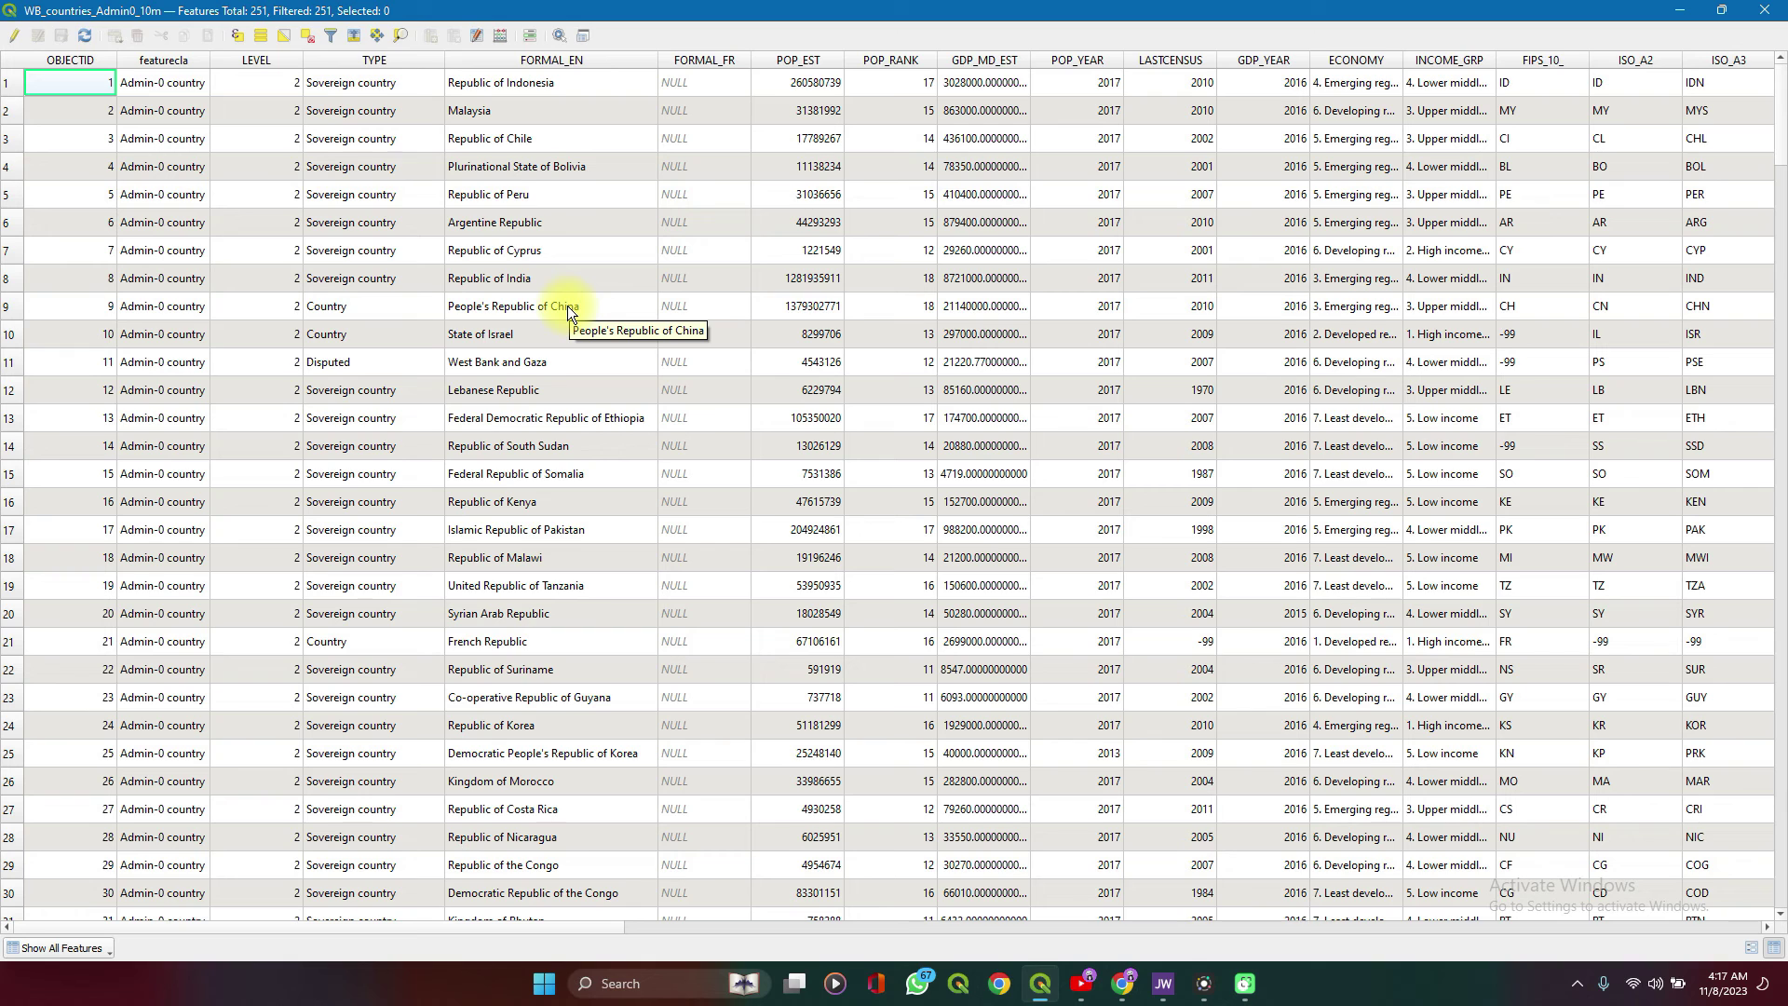
click(1681, 11)
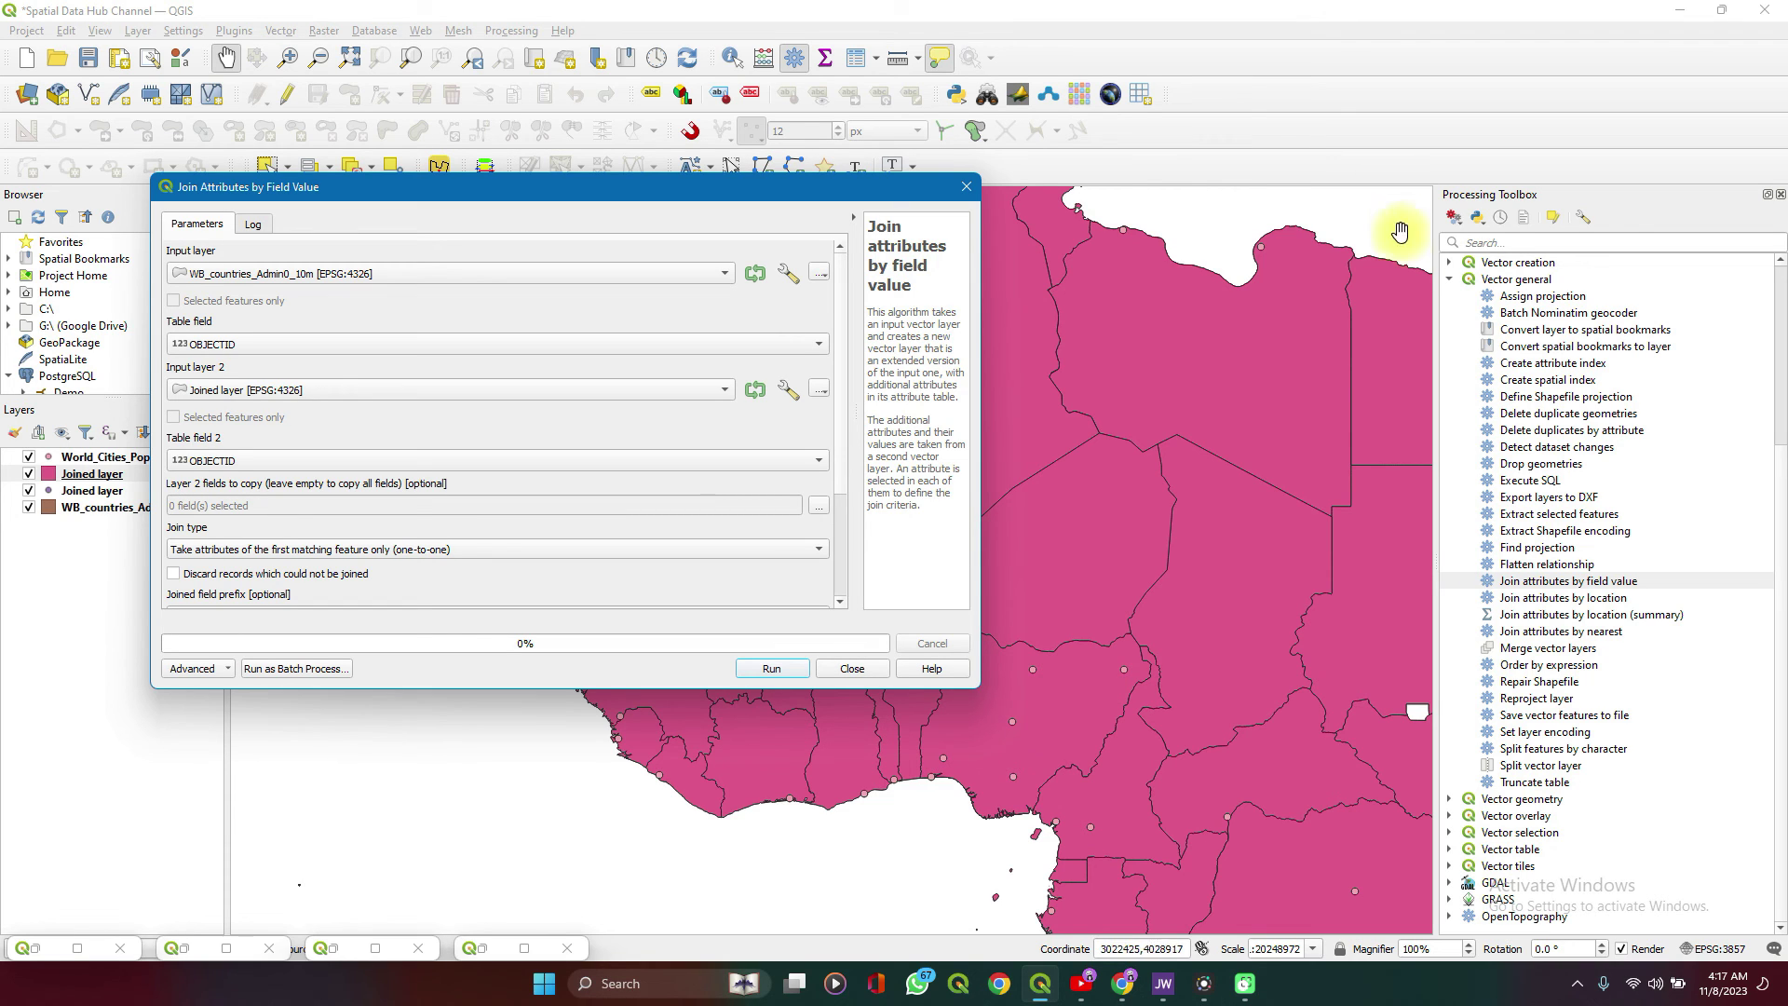
Review the Table field and Table field 2 options, keeping OBJECTID for both layers
click(316, 345)
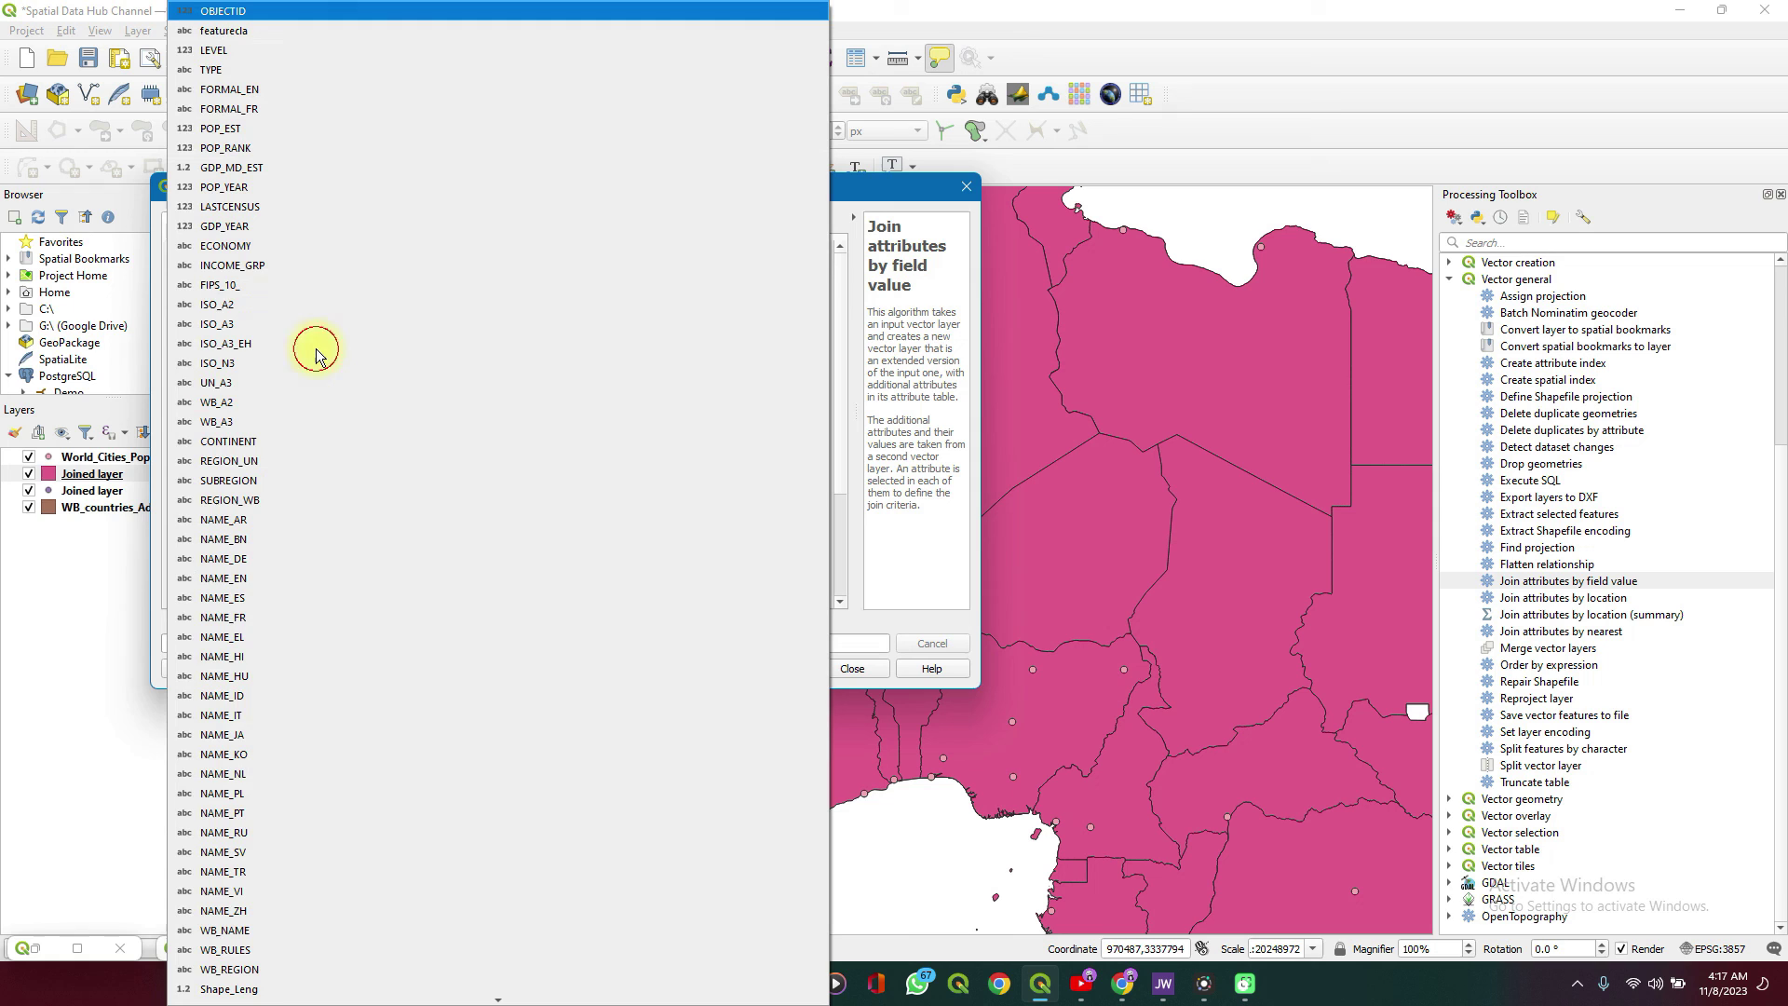
click(103, 603)
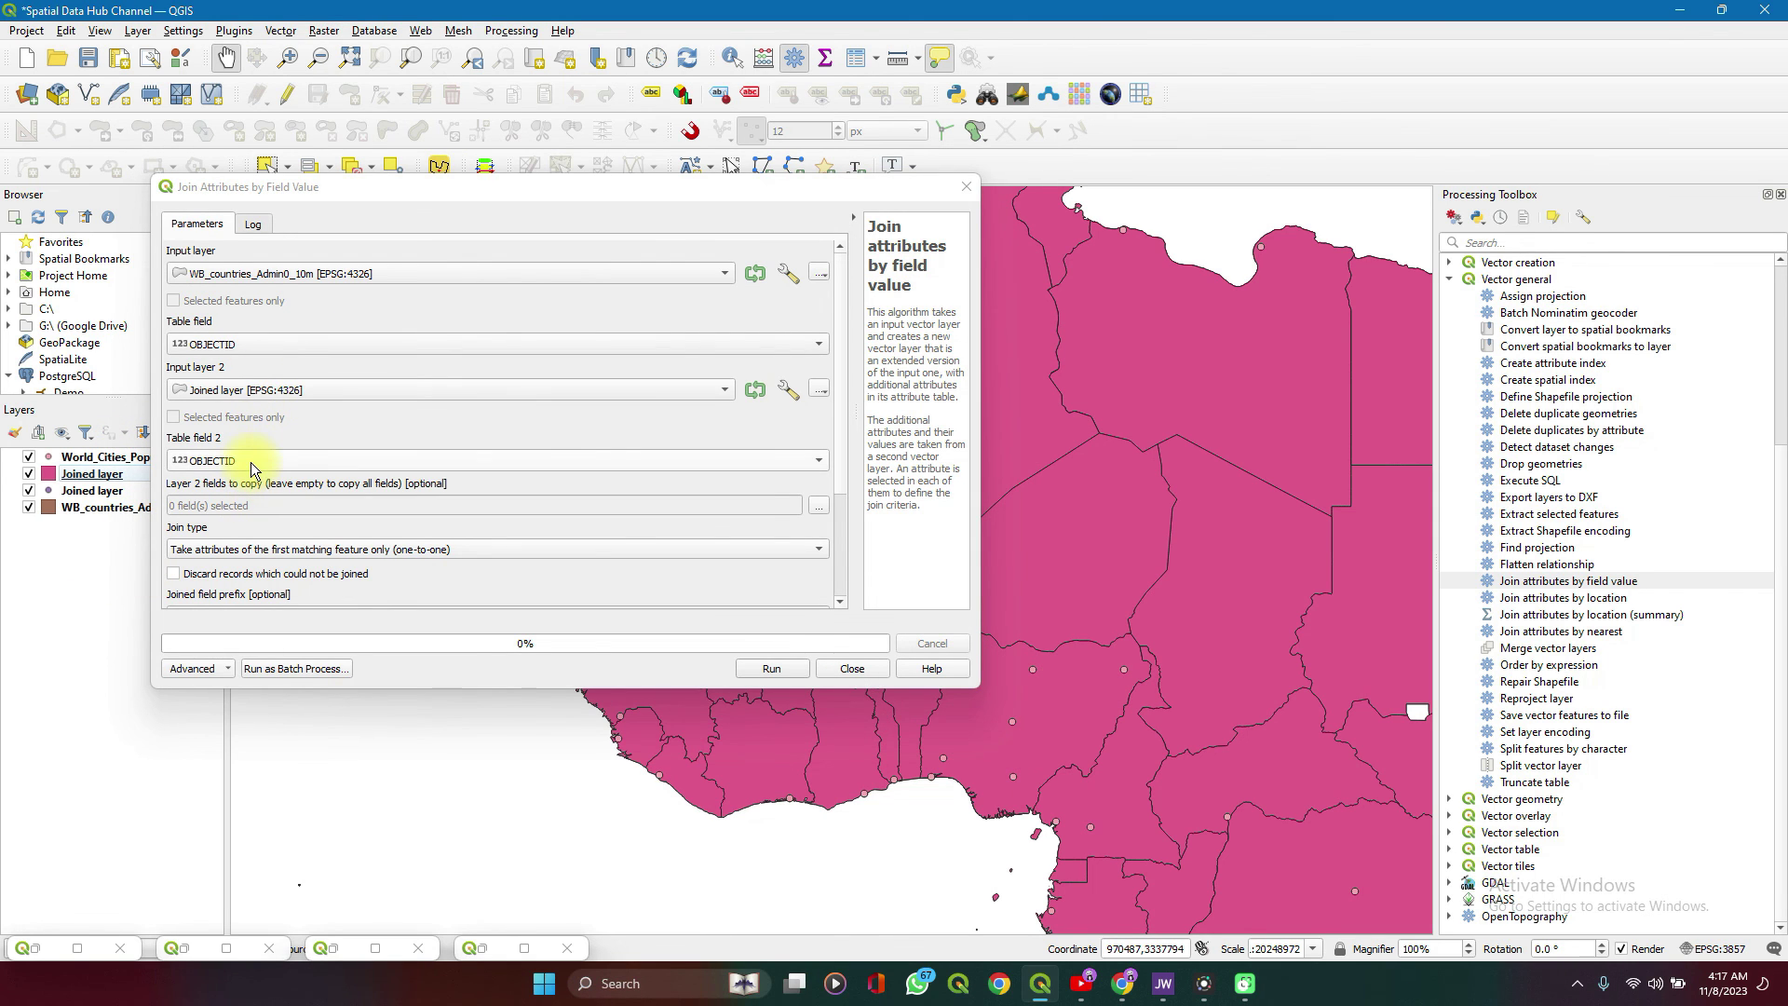
click(250, 461)
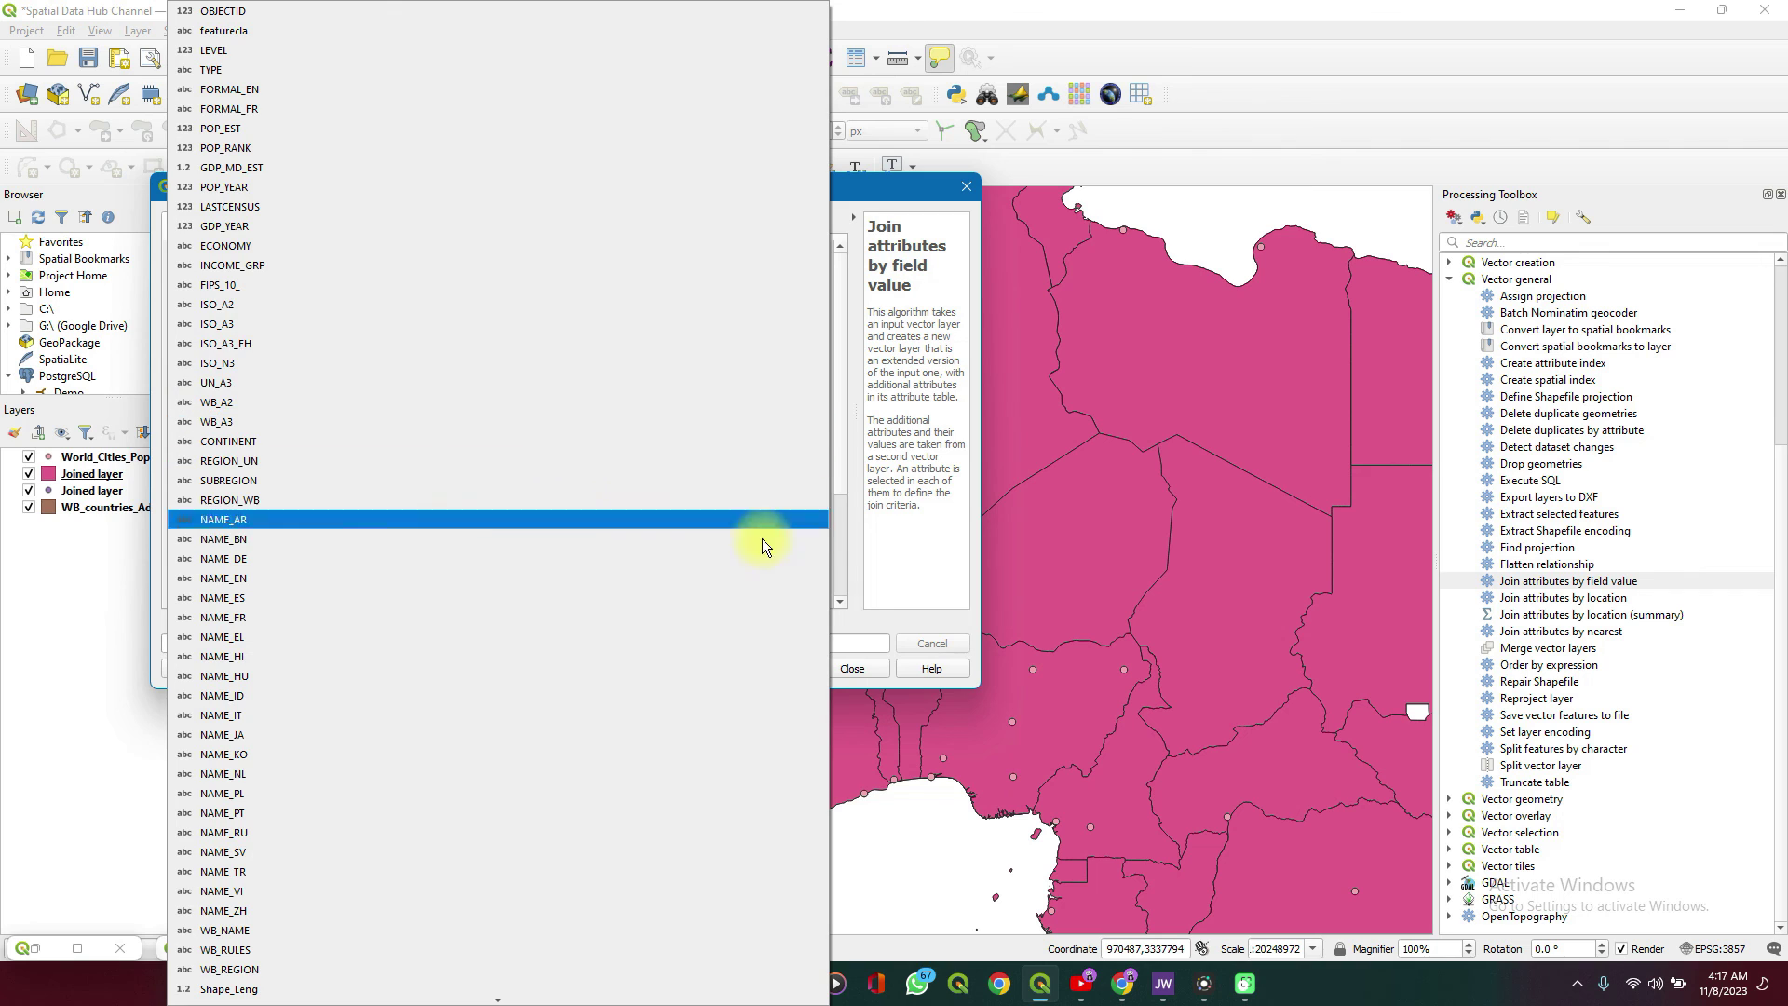
click(855, 544)
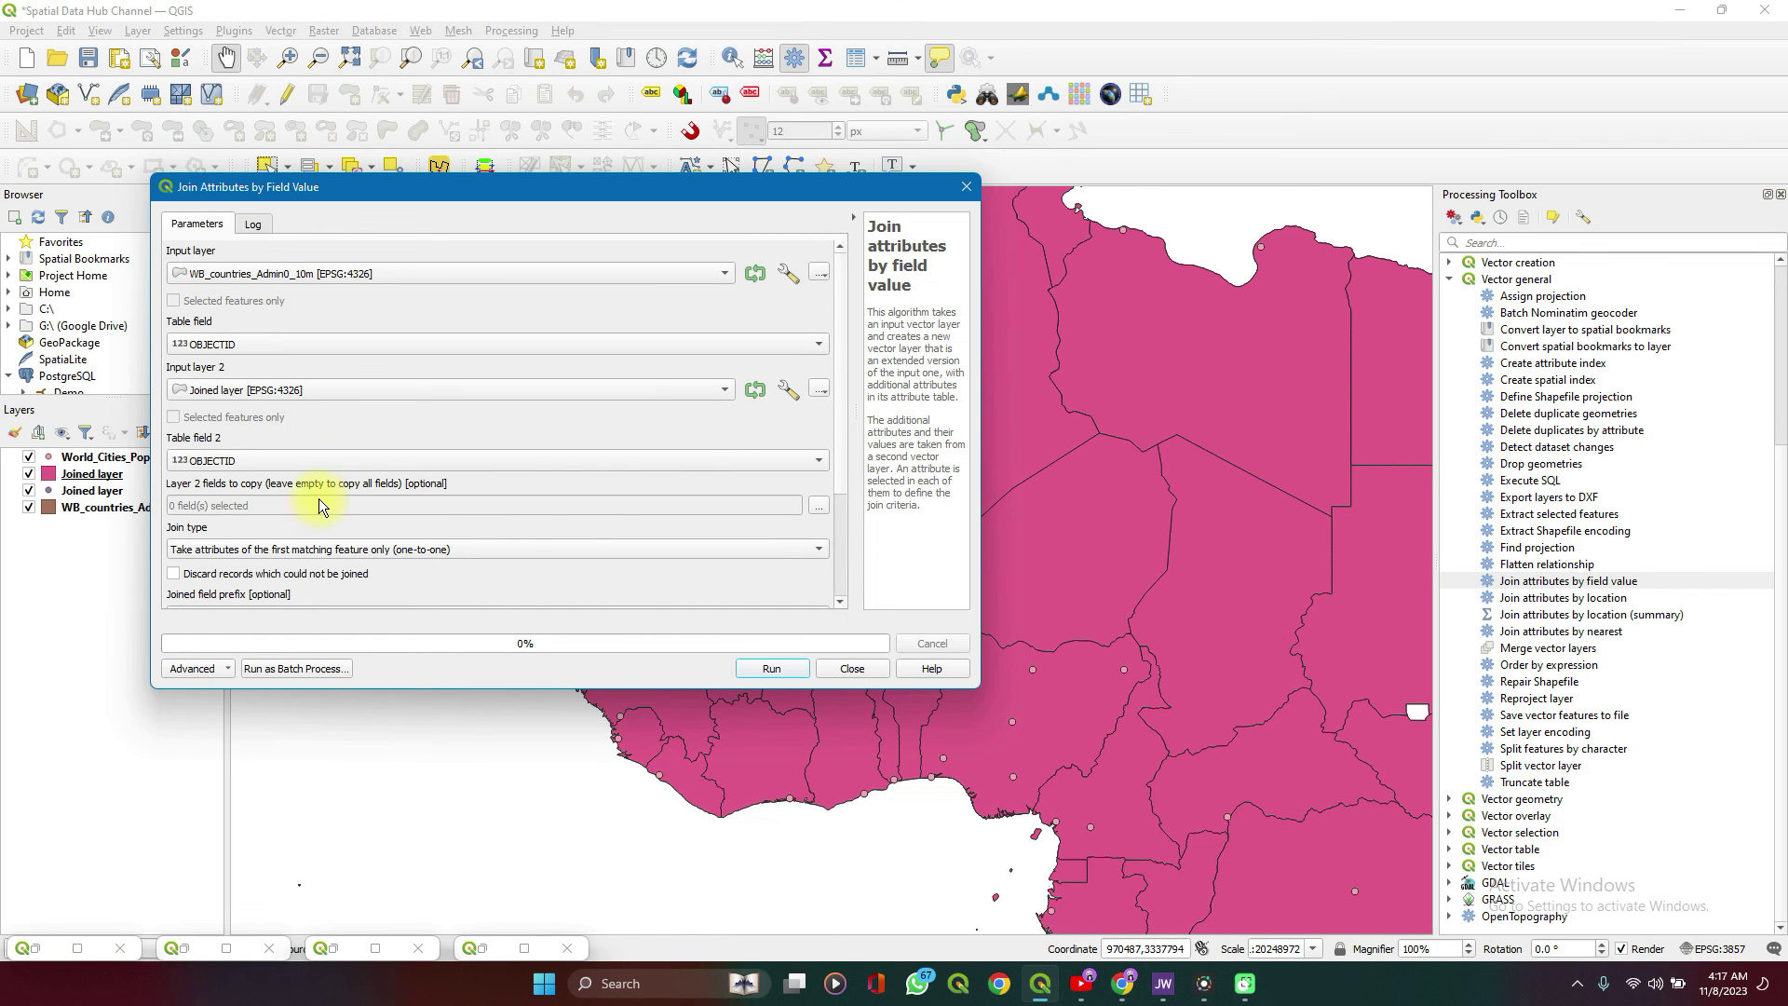
Check the Layer 2 fields-to-copy list, then close the dialog without running the join
click(819, 503)
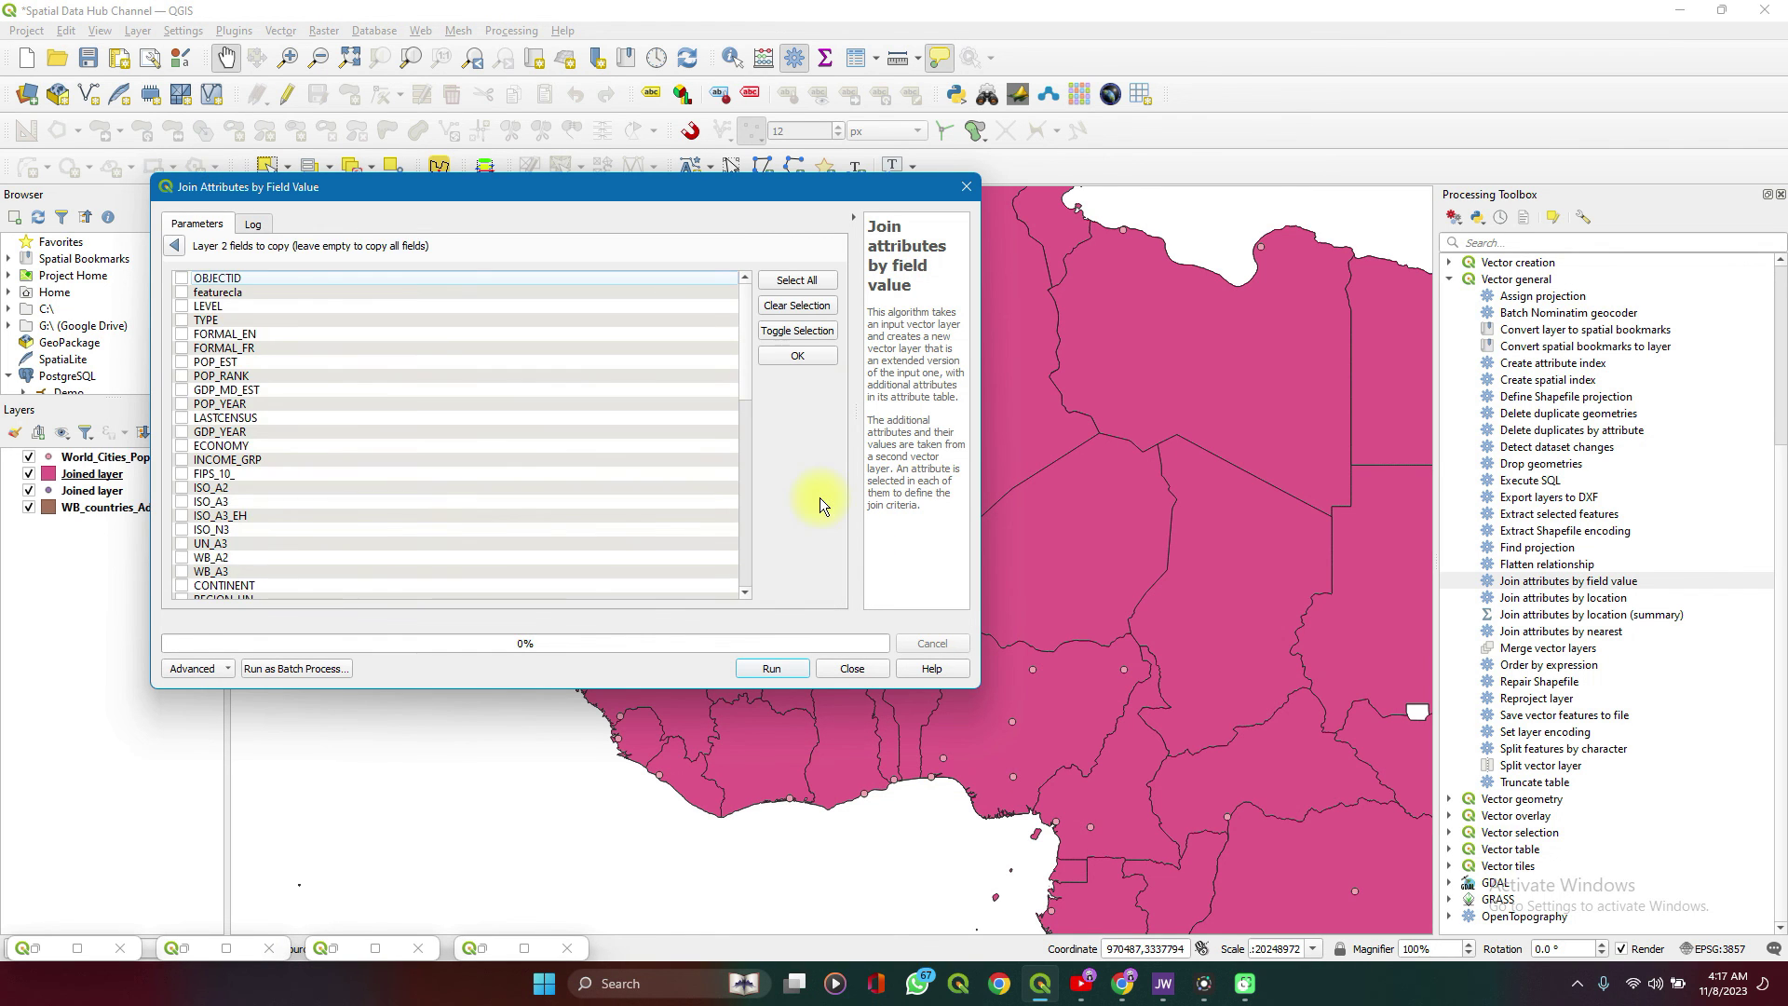
click(175, 247)
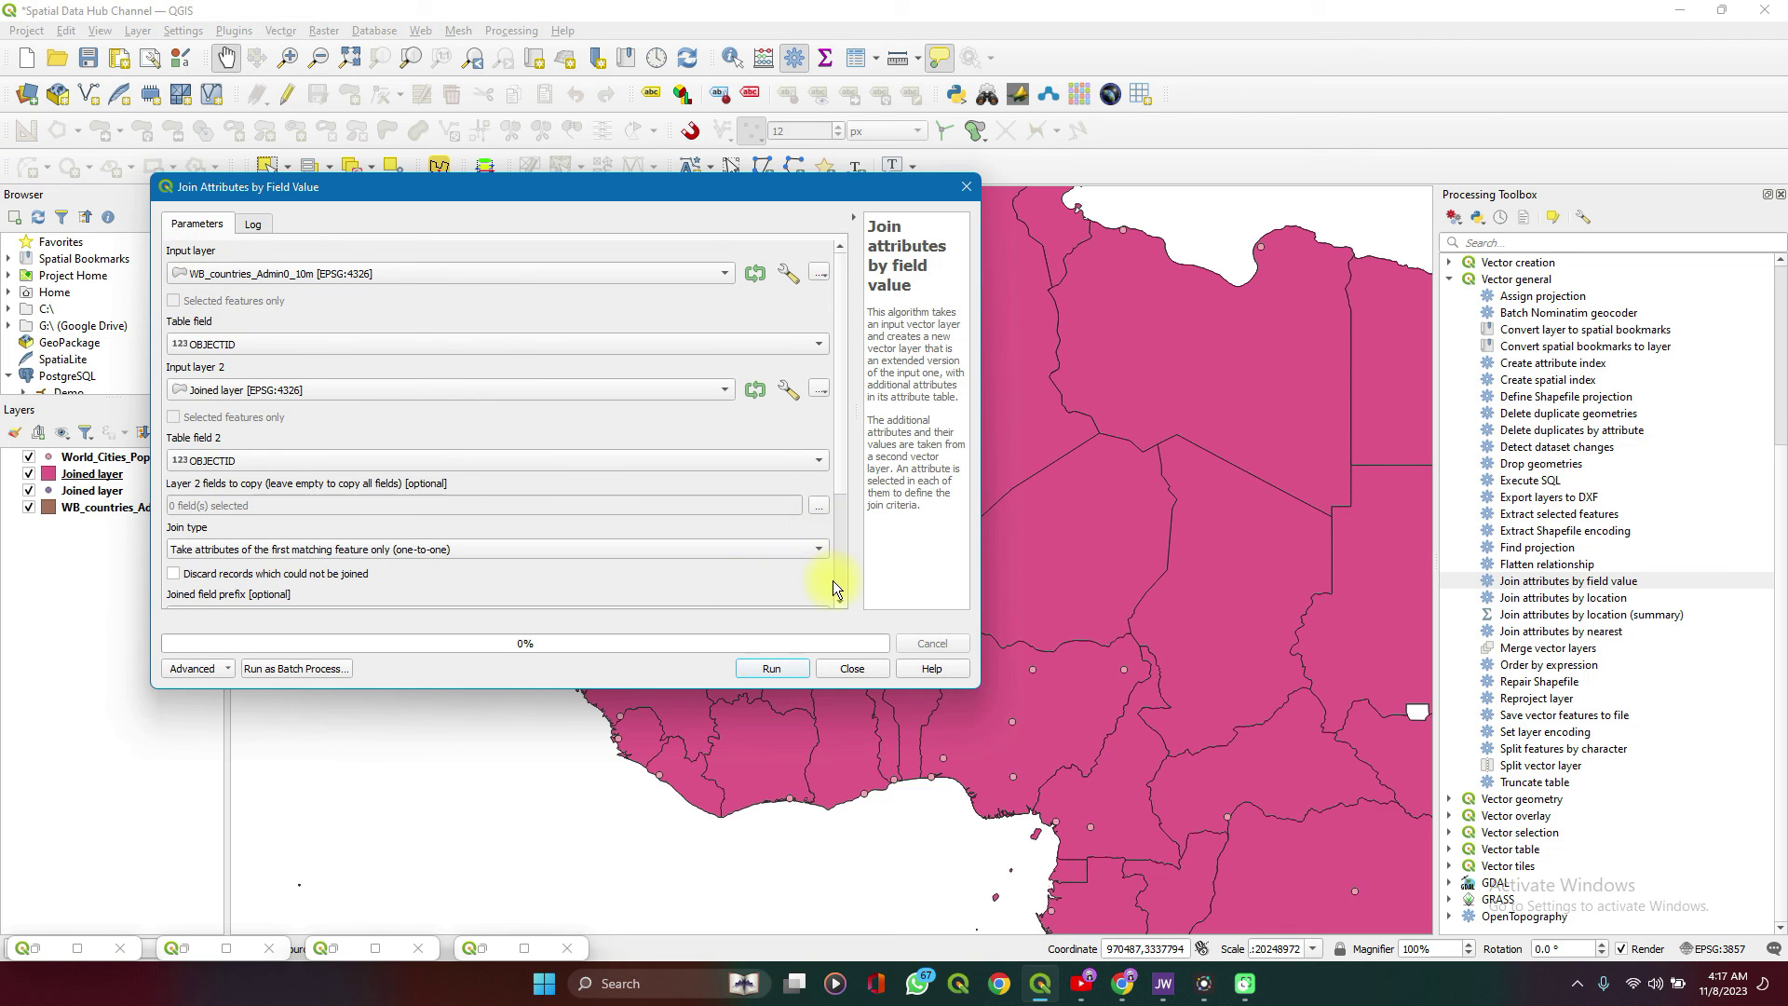
click(849, 666)
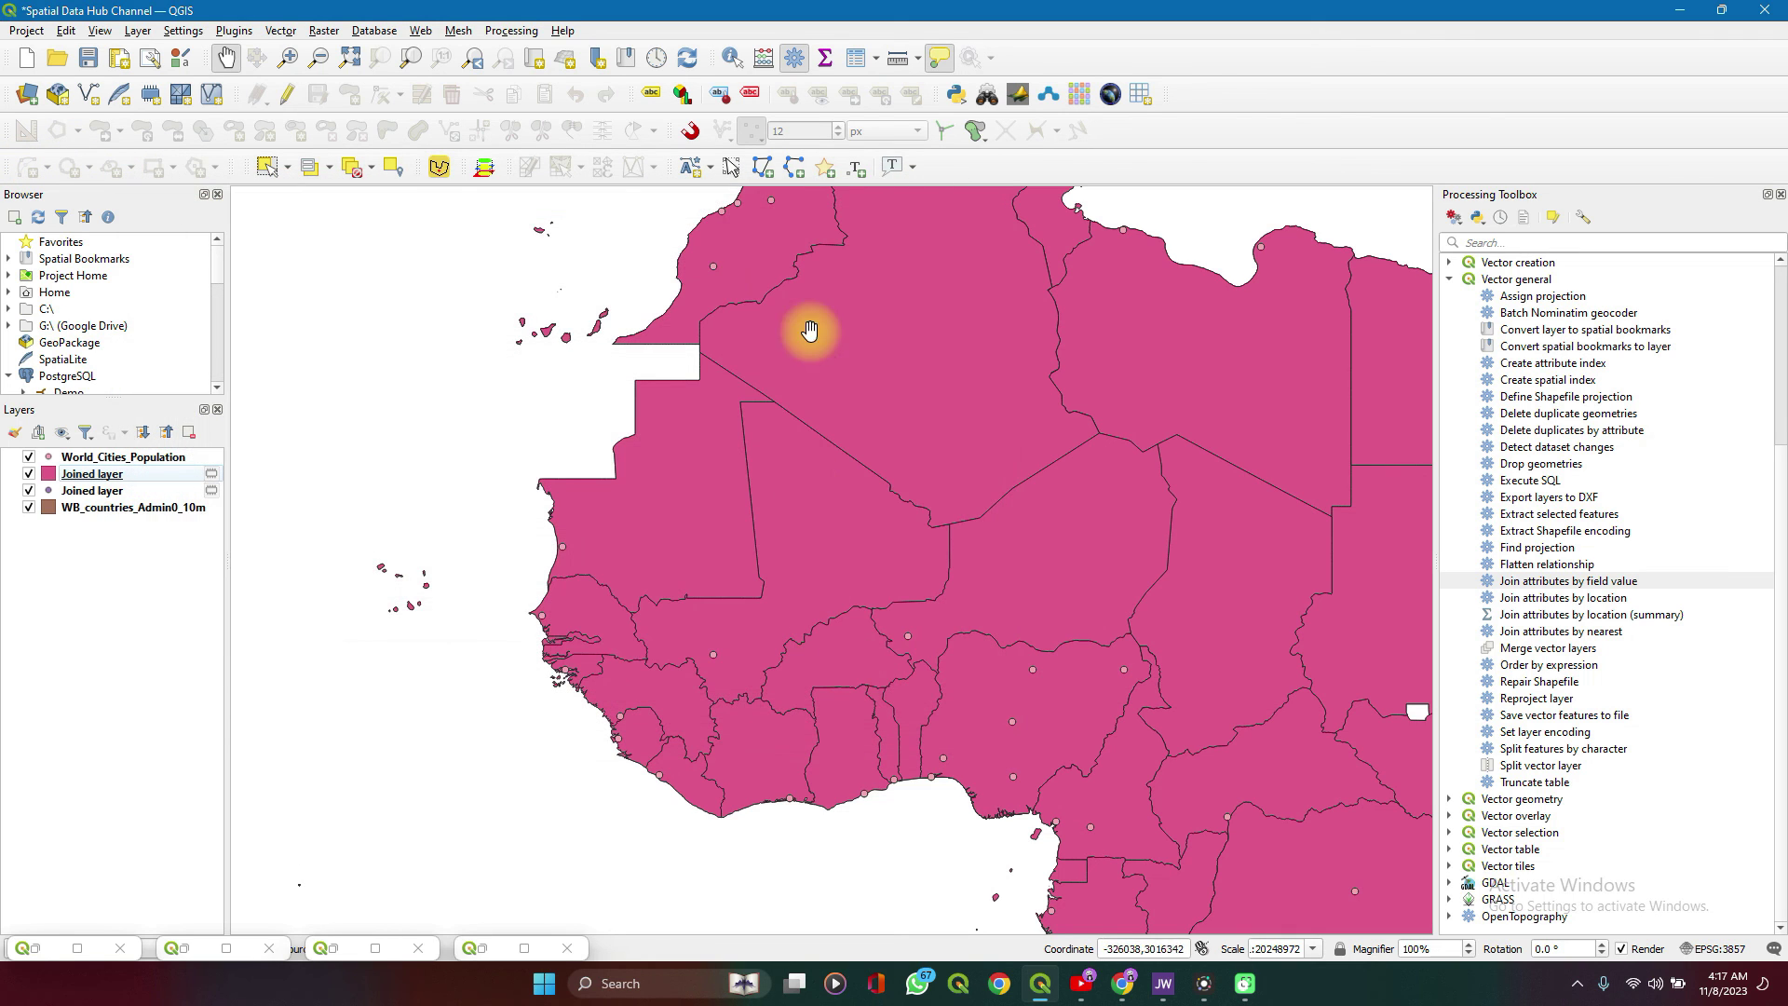
mouse_move(654, 530)
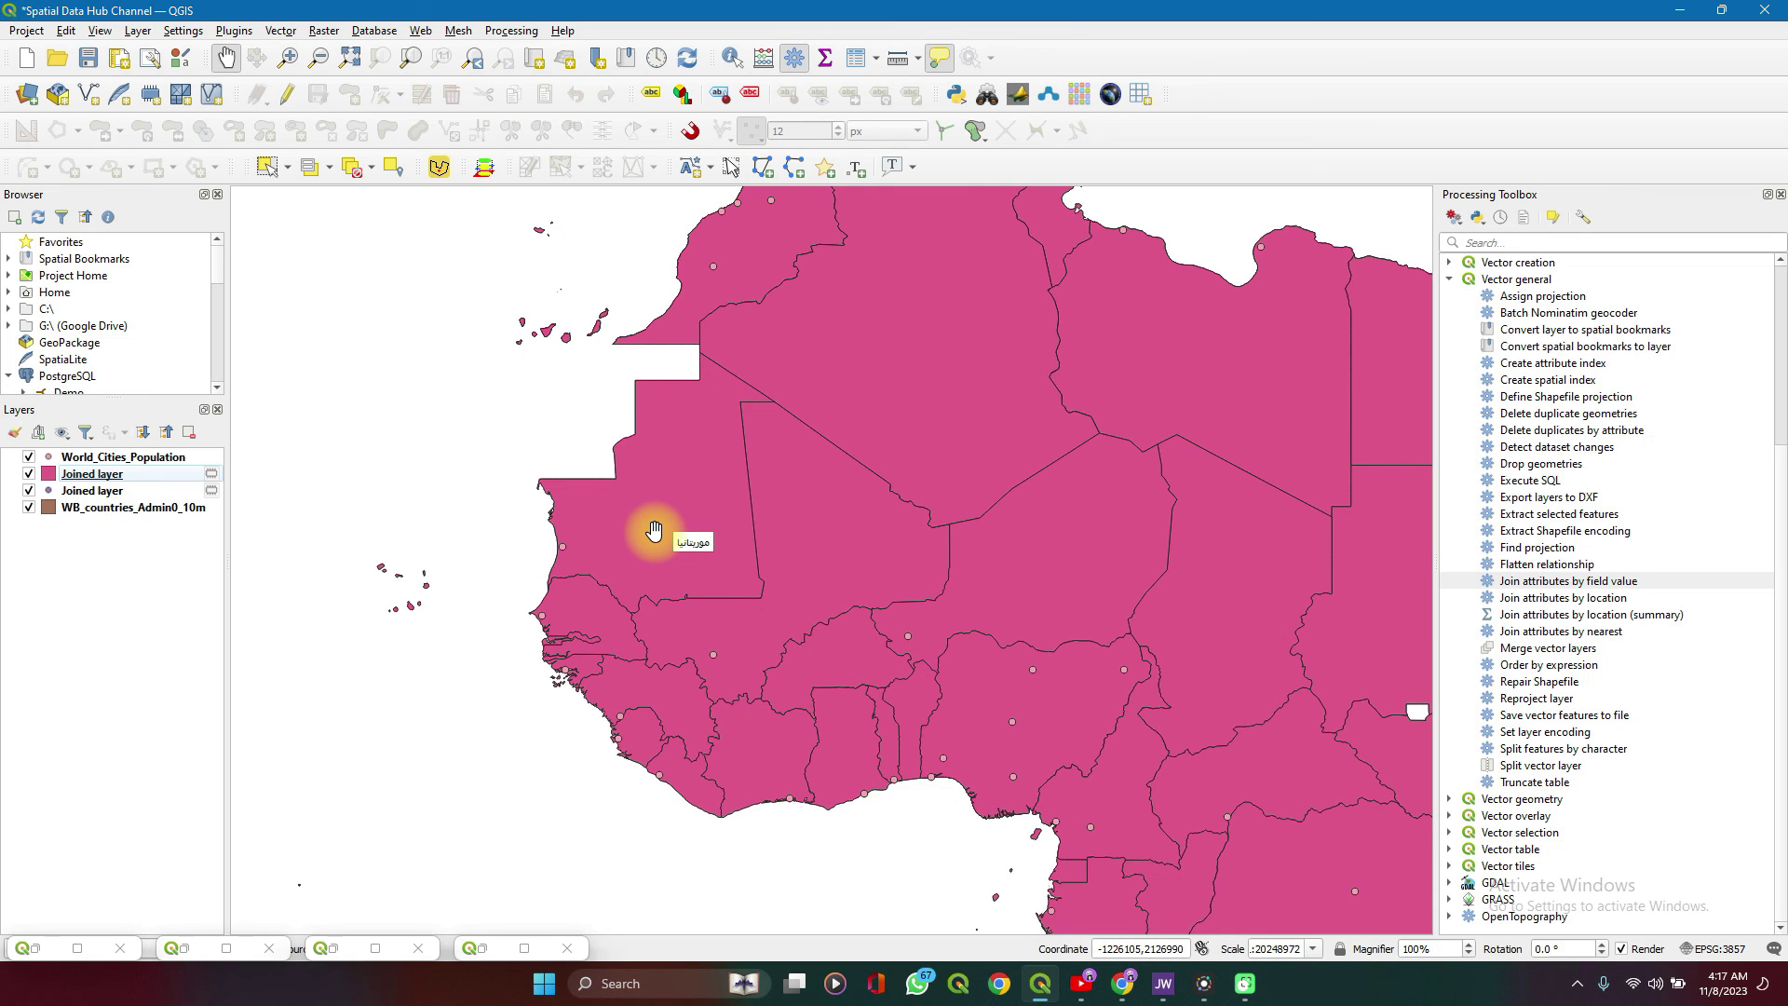